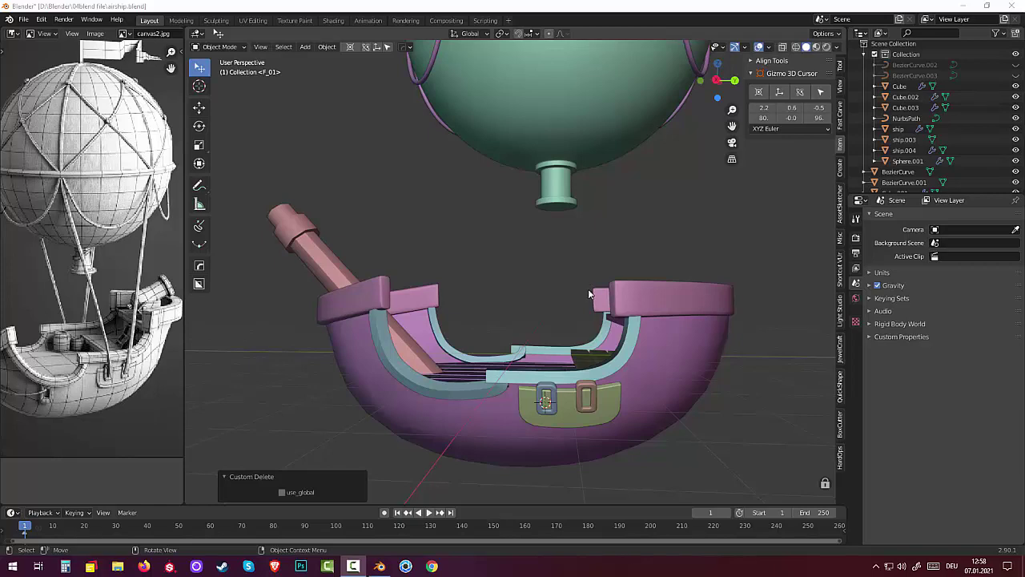
- Lower the deck grating curve BezierCurve.001 along Z to −0.30444 m
mouse_move(588, 289)
middle_down()
mouse_move(759, 320)
mouse_move(643, 339)
middle_up()
mouse_move(464, 321)
middle_down()
mouse_move(481, 325)
mouse_move(451, 323)
middle_up()
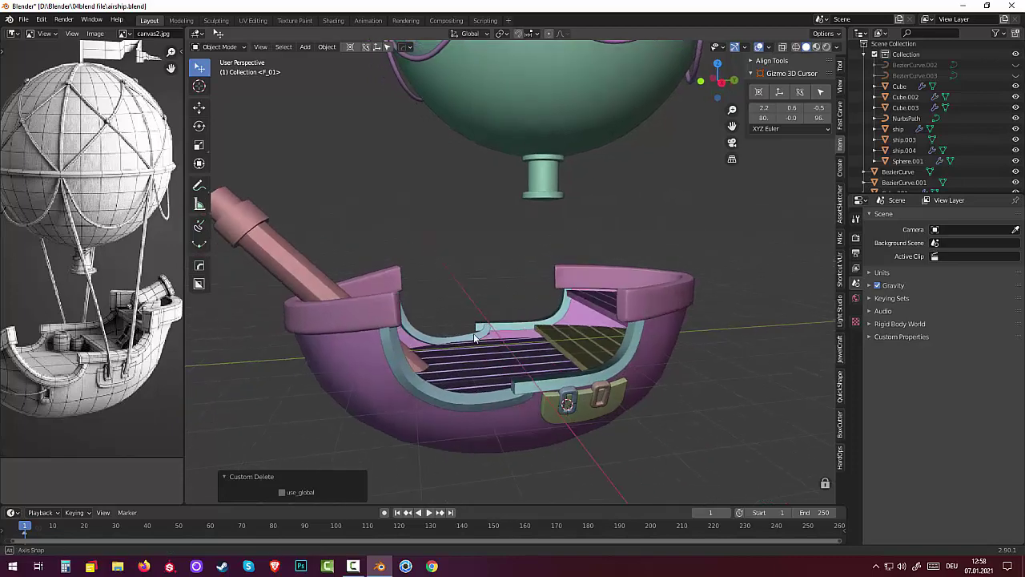
click(545, 330)
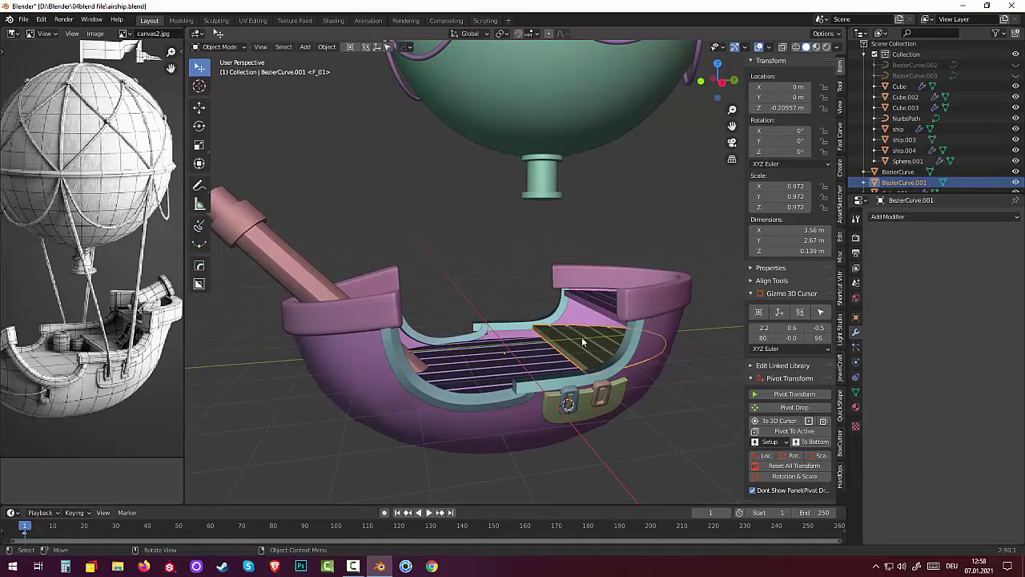
key(g)
key(z)
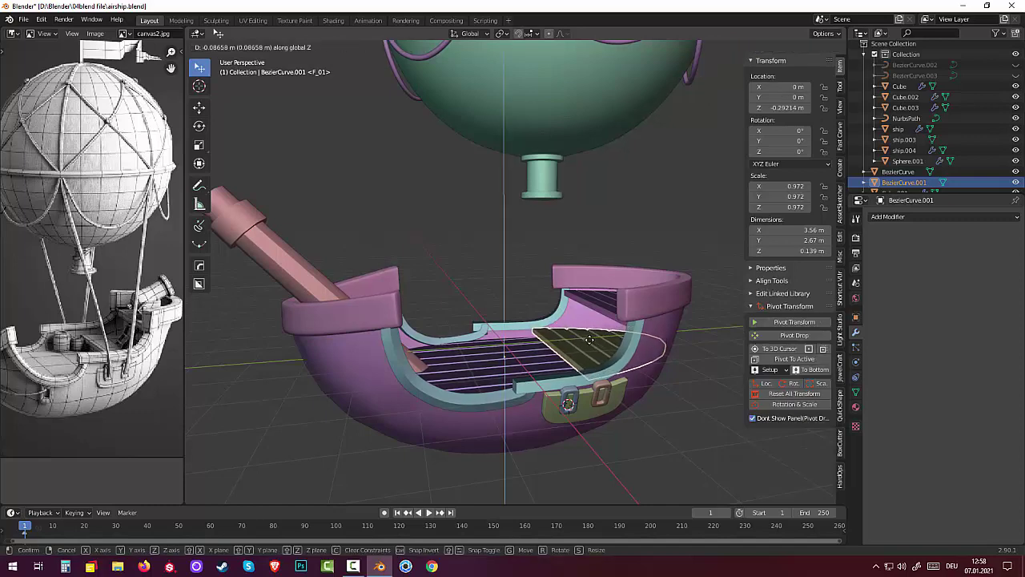
click(589, 340)
- Lower the deck rim curve BezierCurve along Z to −1.8132 m
mouse_move(674, 410)
middle_down()
mouse_move(539, 388)
mouse_move(548, 463)
mouse_move(701, 410)
mouse_move(707, 398)
mouse_move(646, 390)
middle_up()
click(554, 313)
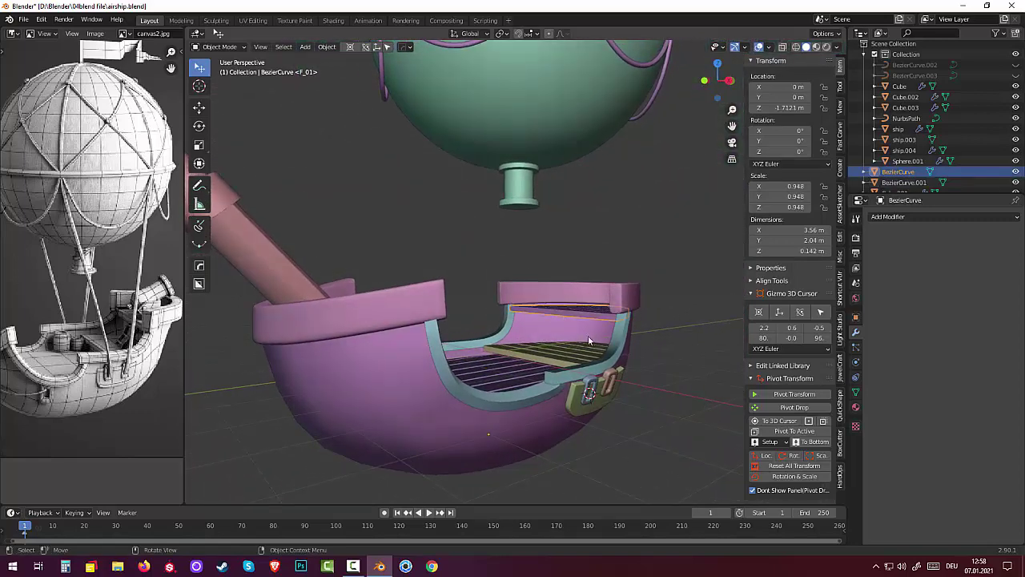
key(g)
key(z)
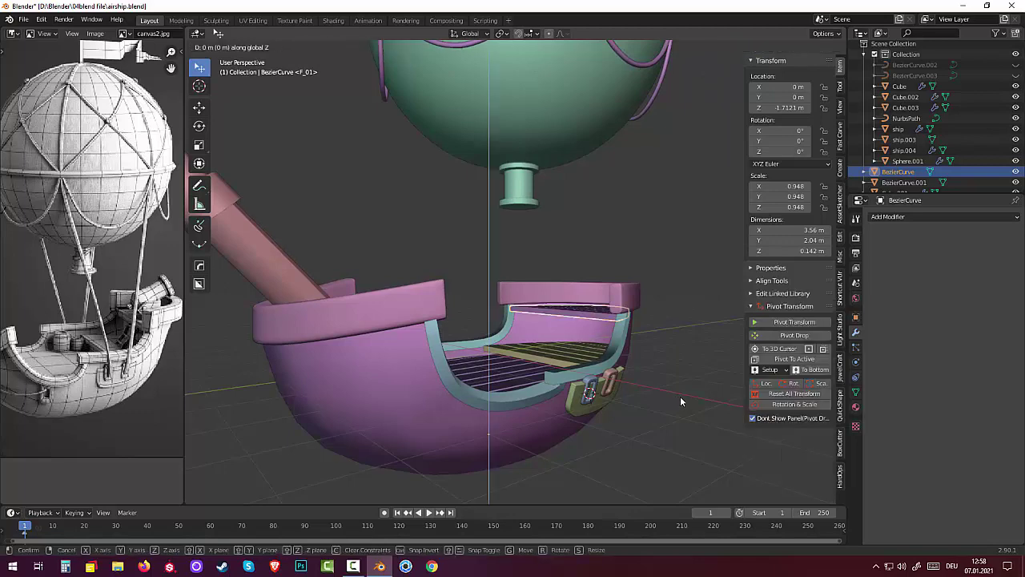
click(664, 427)
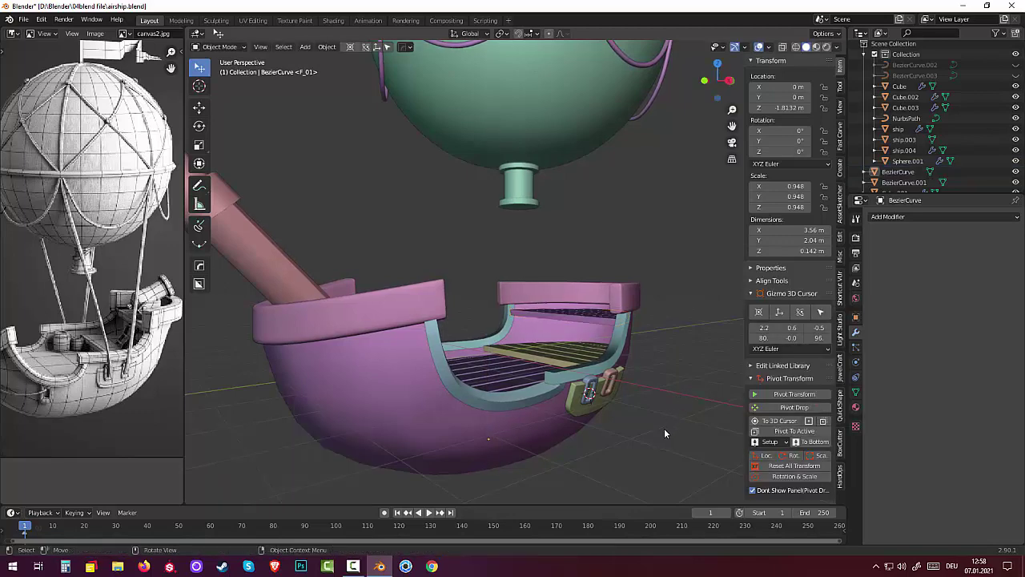
- In right orthographic view, shift Sphere.001 and kanat so kanat sits at Y 0.55657, Z 1.5613 m
middle_drag(663, 427, 613, 446)
scroll(600, 400, down, 3)
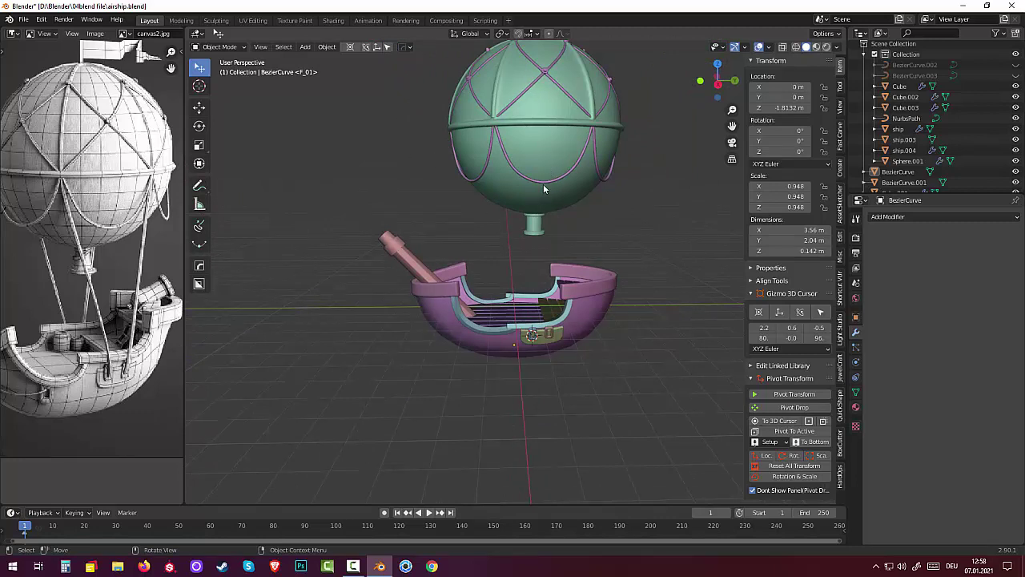
alt+middle_drag(652, 298, 650, 274)
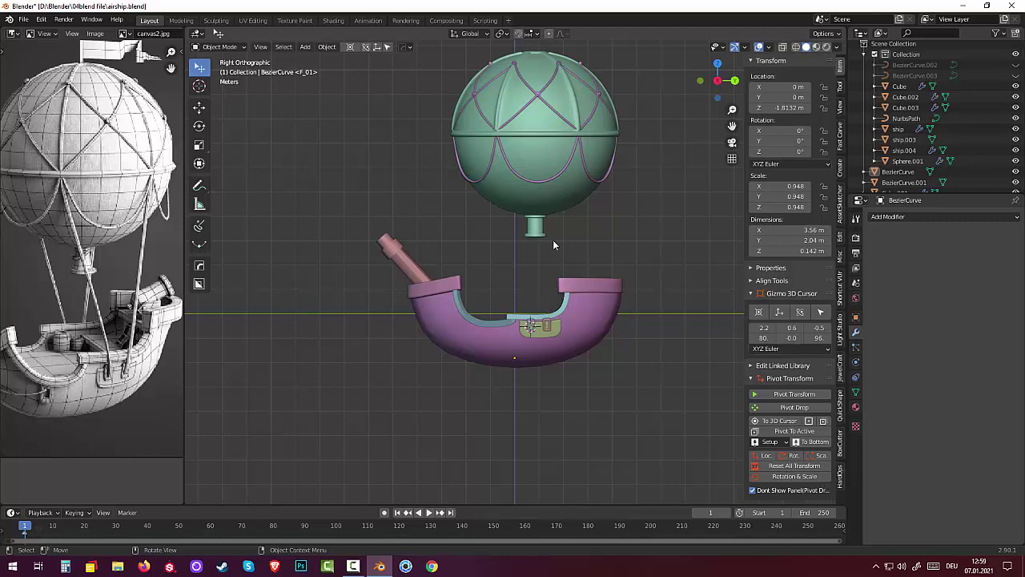
click(556, 191)
shift+click(553, 179)
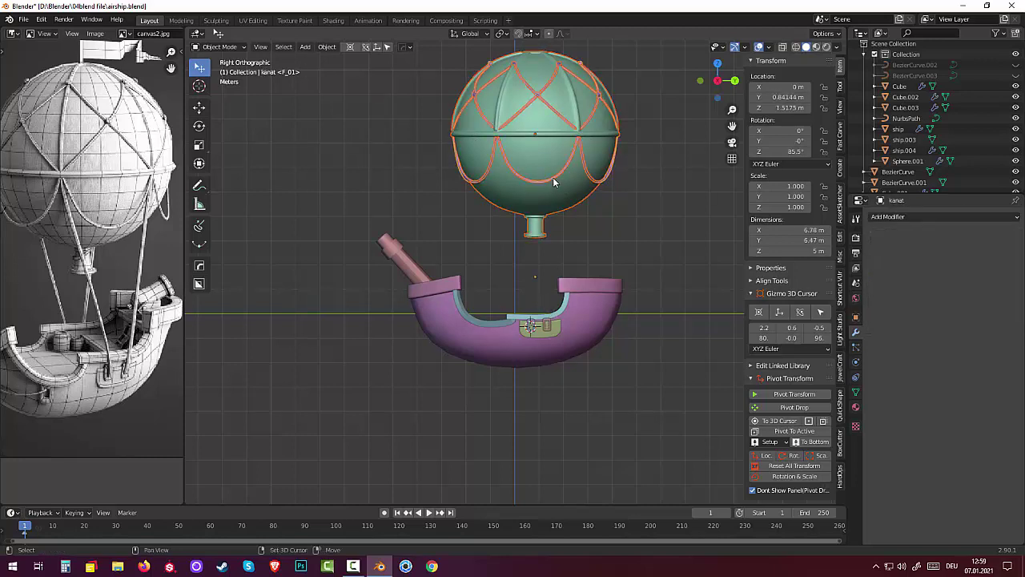
key(g)
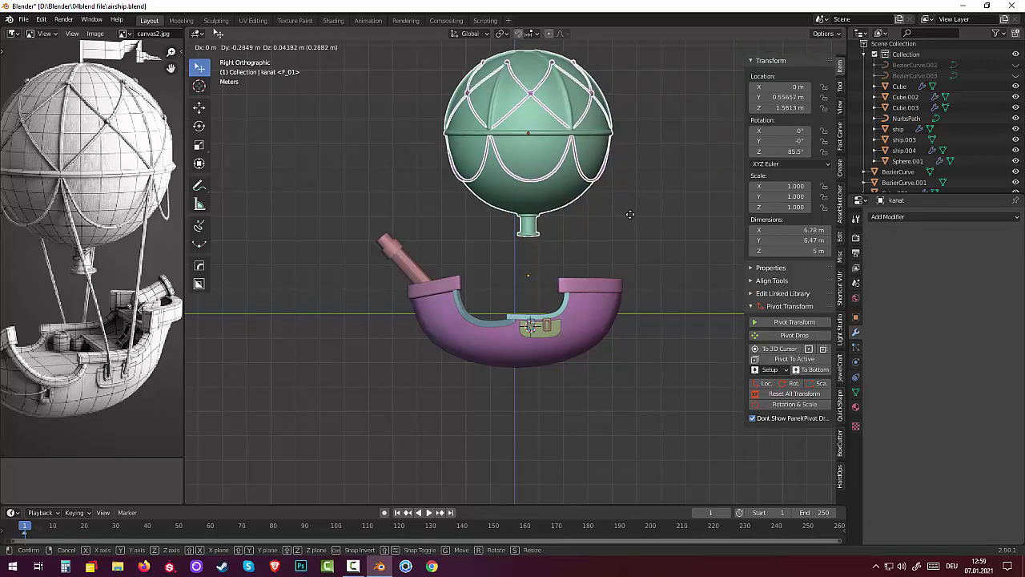
click(630, 214)
click(637, 310)
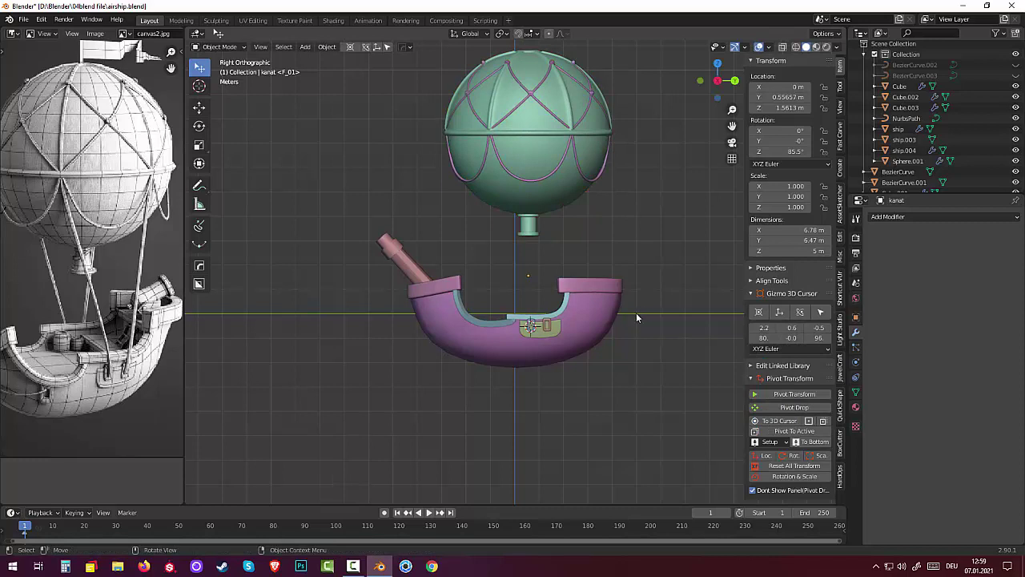
- Draw a straight rope with Flexi Draw Bezier from the balloon's lower edge to the hull plate
click(200, 228)
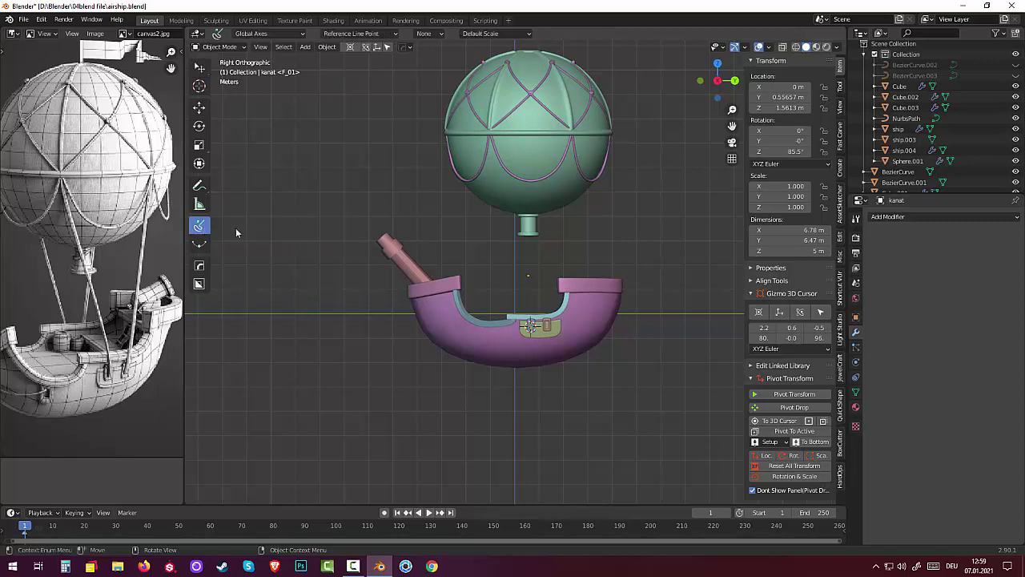
click(571, 137)
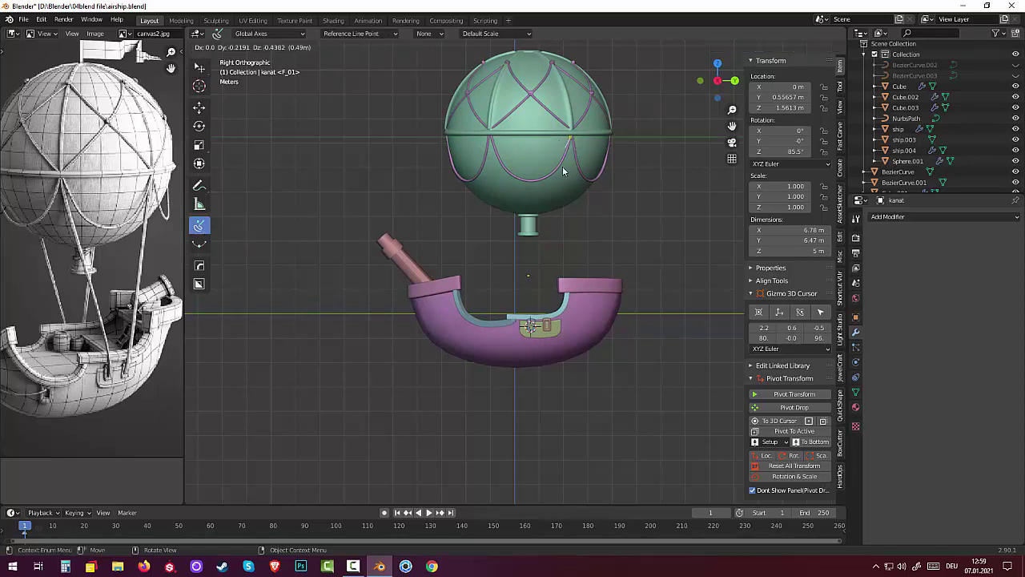
click(549, 332)
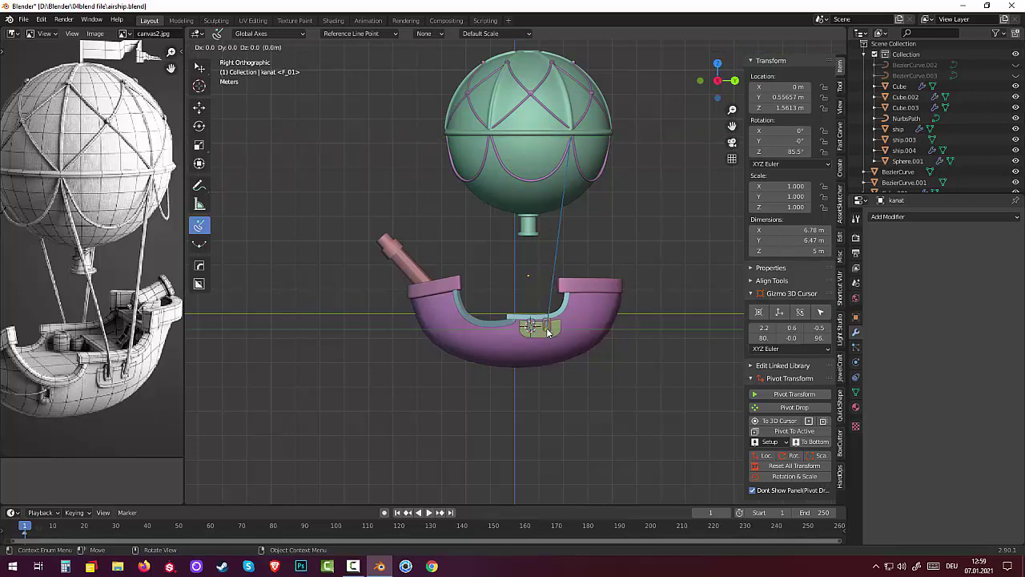
right_click(588, 344)
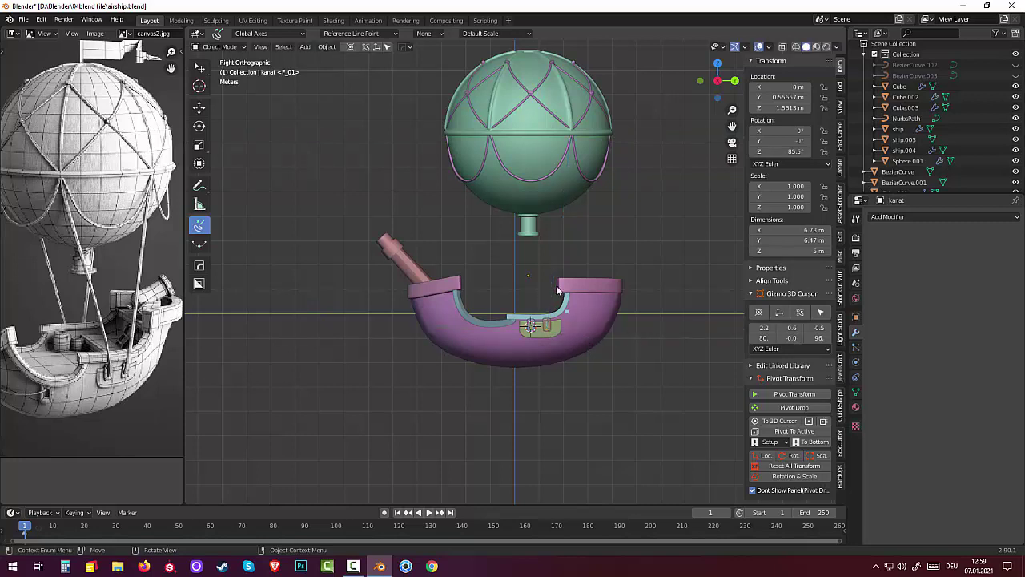
- Redraw the rope from the balloon edge to the mounting plate, creating BezierCurve.004
click(572, 138)
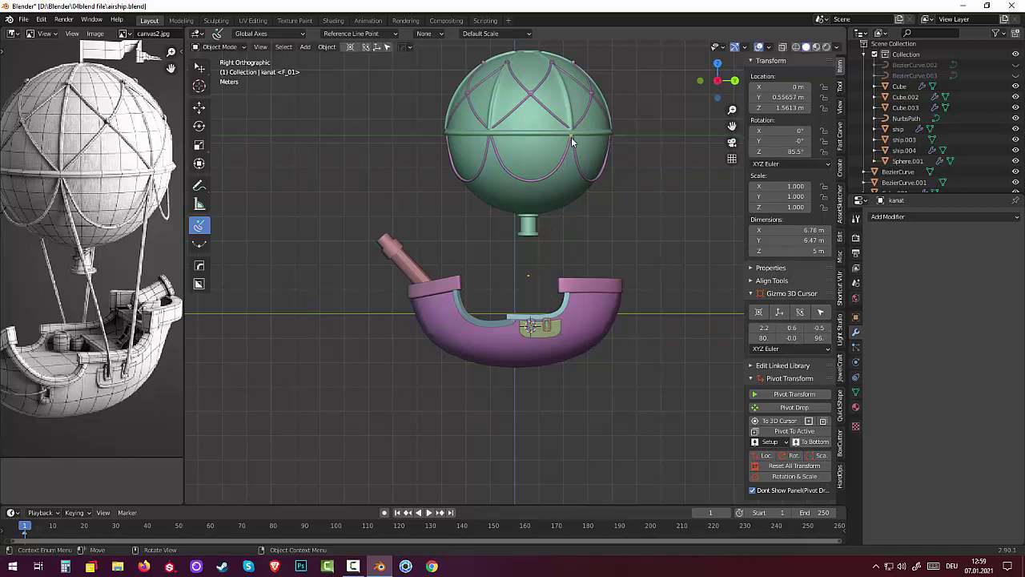
click(549, 330)
right_click(549, 332)
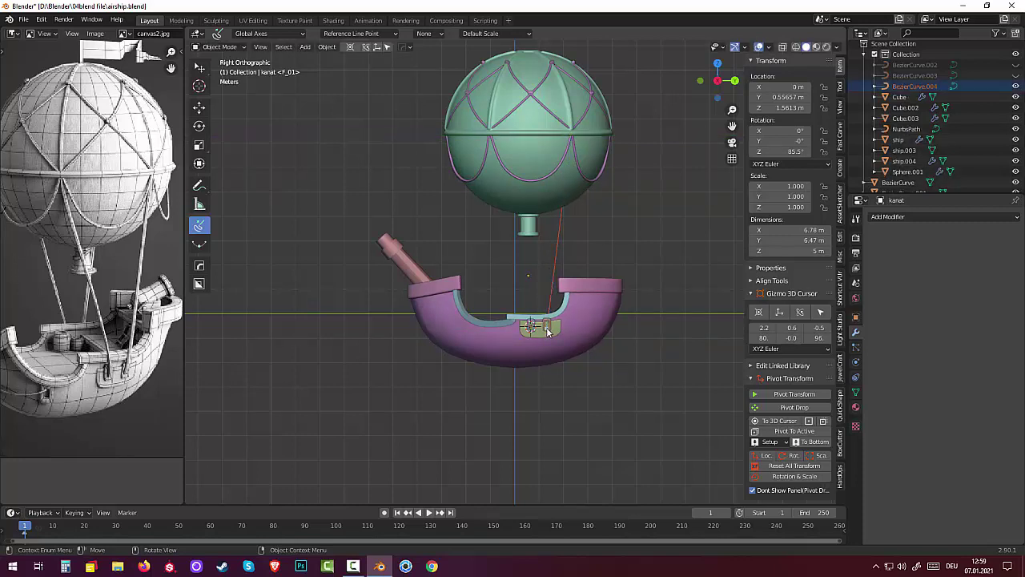
middle_drag(622, 370, 541, 375)
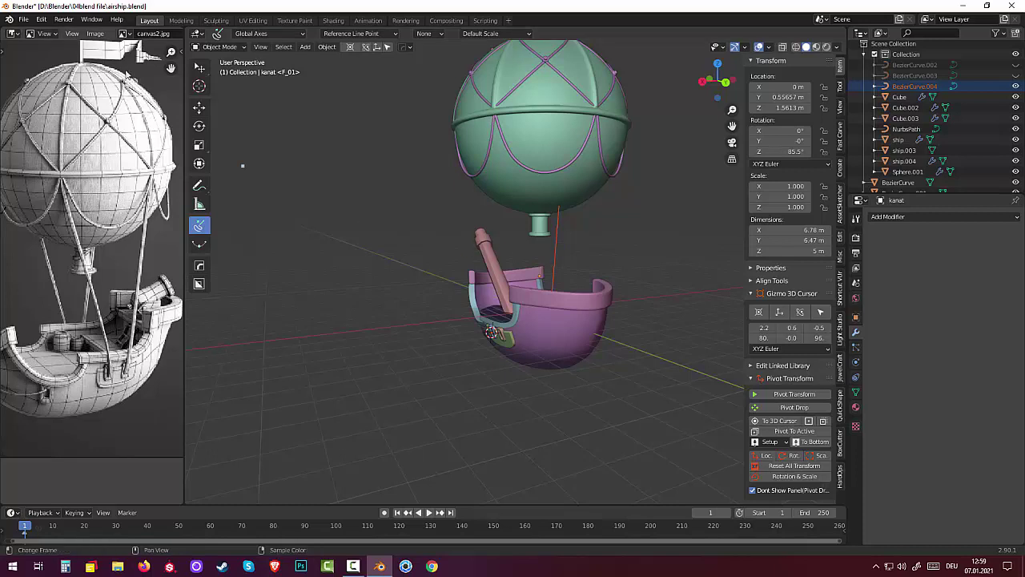
drag(199, 68, 233, 74)
- Move BezierCurve.004 2.8269 m along X to X 5.0427 m beside the hull plate
click(233, 74)
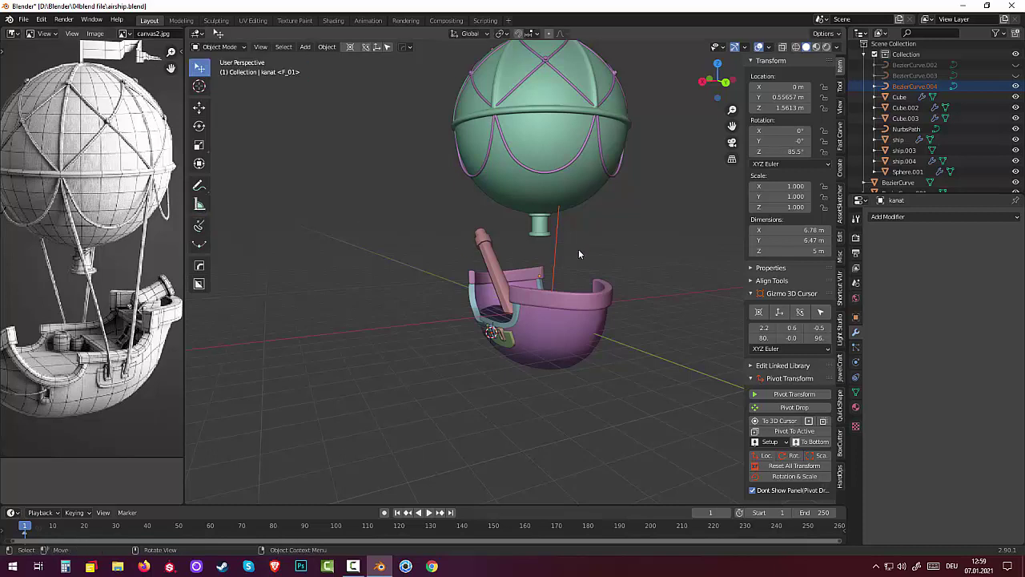
click(555, 244)
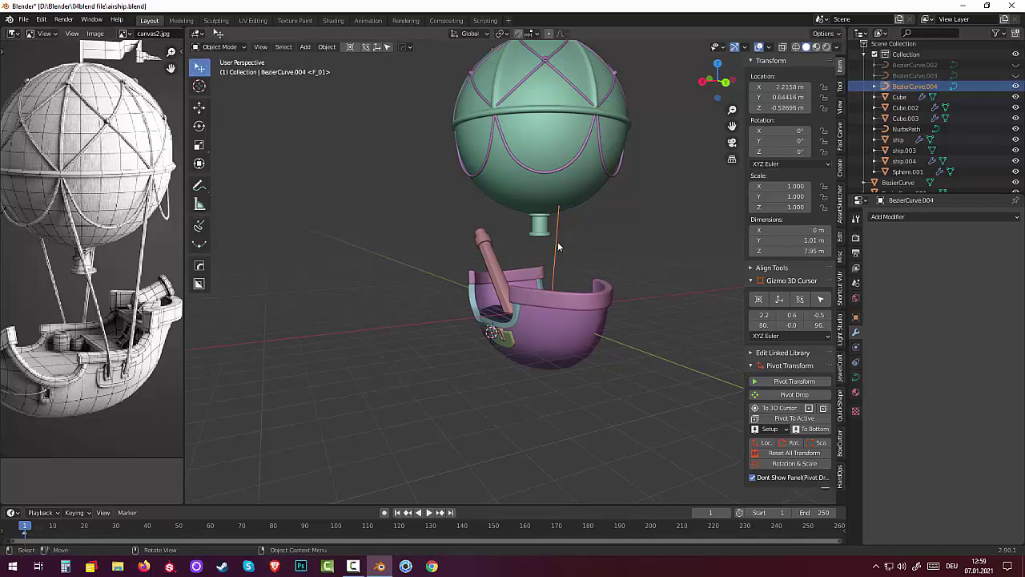
key(KP_3)
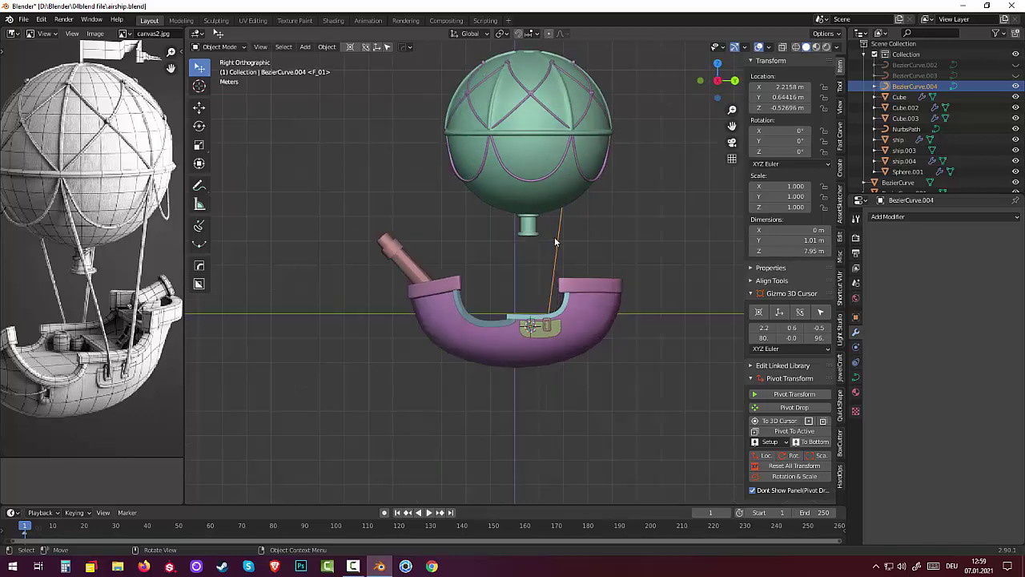
key(KP_1)
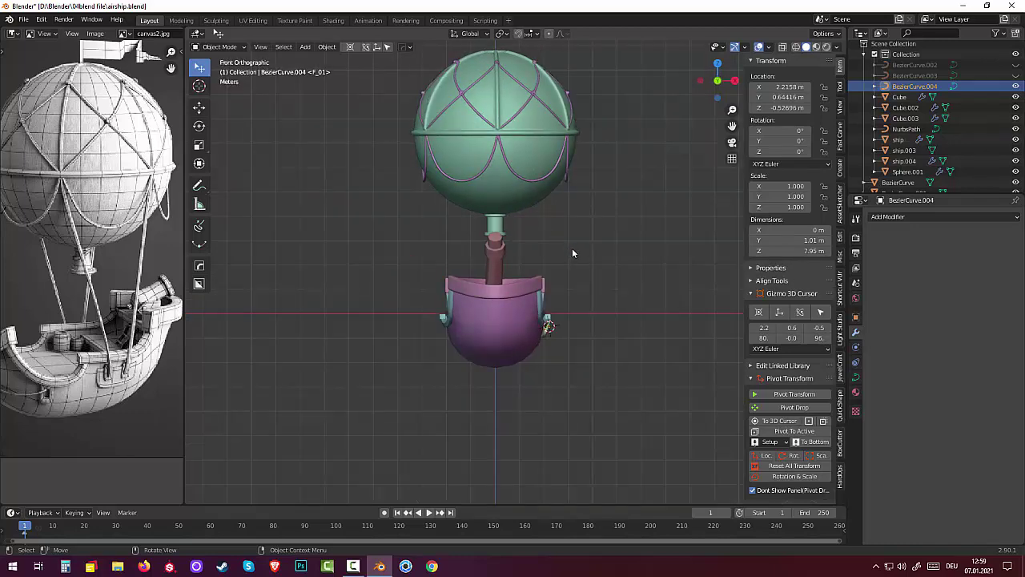
mouse_move(542, 250)
middle_down()
mouse_move(412, 293)
mouse_move(493, 284)
middle_up()
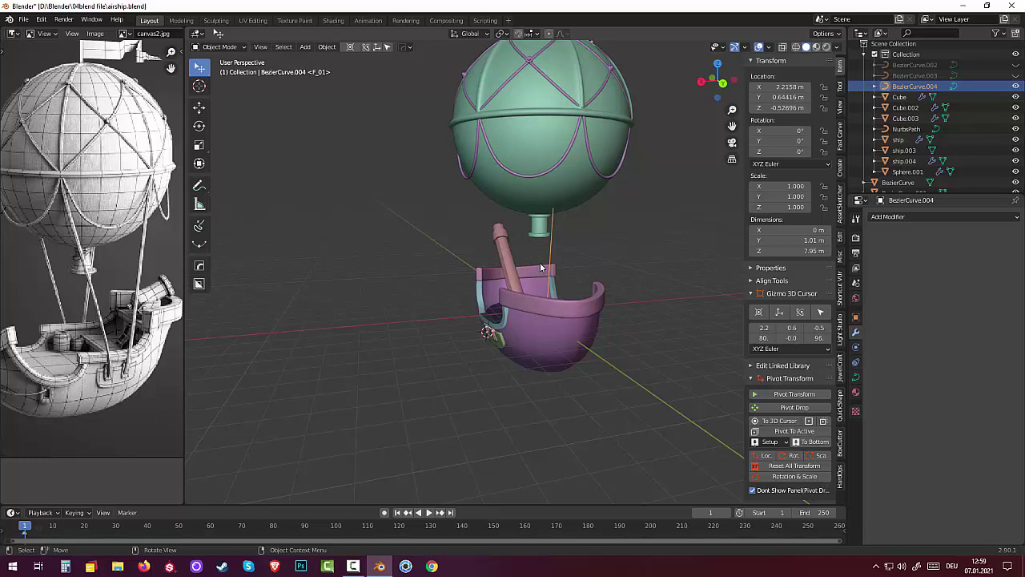
key(g)
key(x)
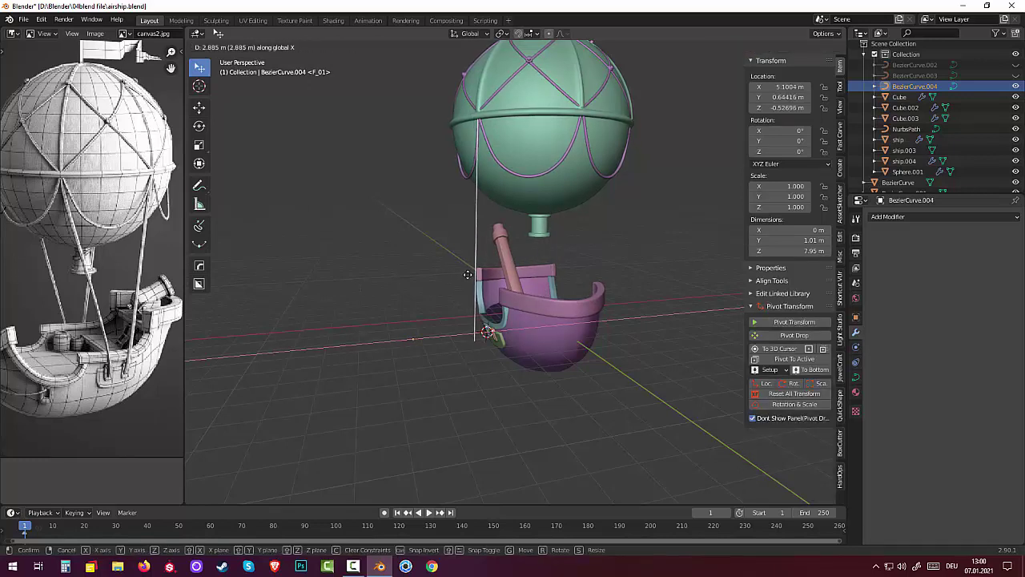
click(468, 275)
mouse_move(508, 290)
middle_down()
mouse_move(477, 242)
mouse_move(505, 308)
mouse_move(497, 332)
mouse_move(513, 368)
mouse_move(479, 384)
middle_up()
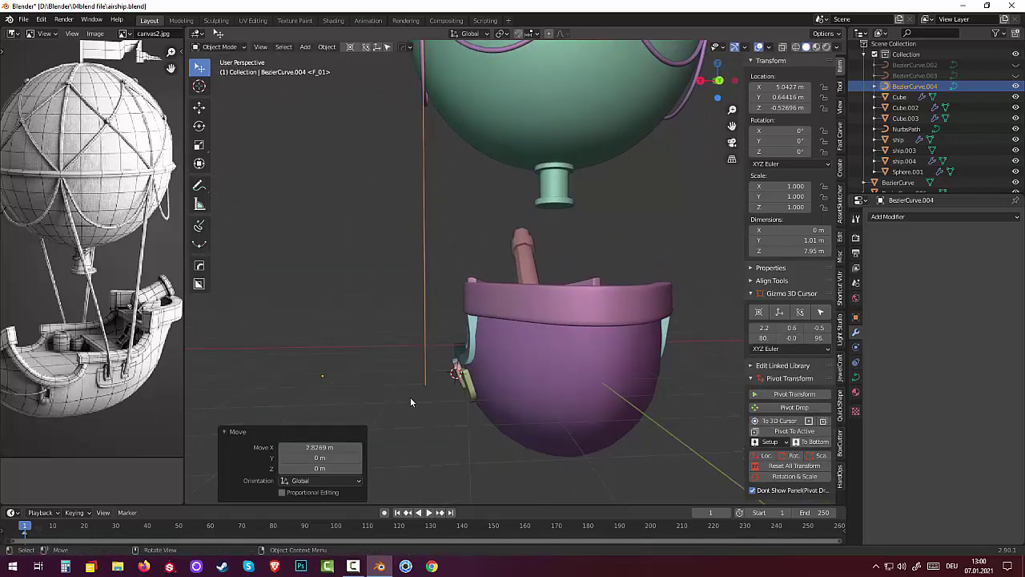
- In Edit Mode, slide the rope's bottom control point 0.69836 m along −X to local X −2.9141 m
key(Tab)
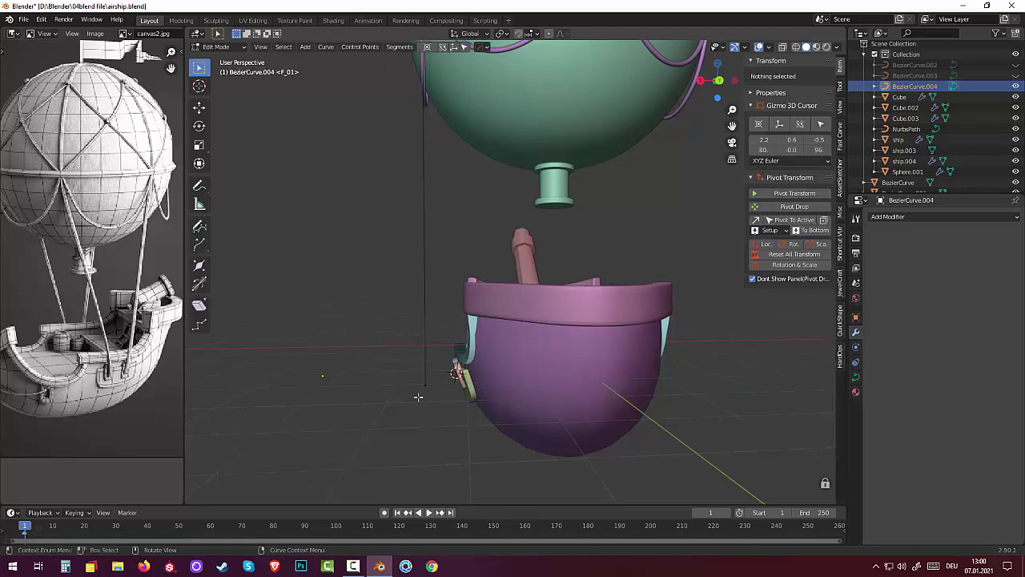
click(424, 385)
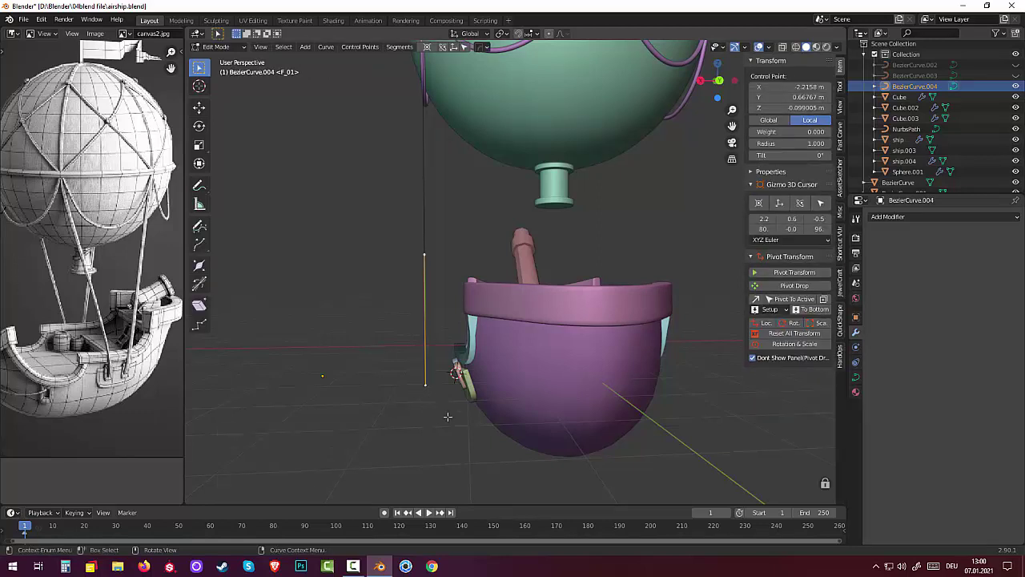
mouse_move(438, 423)
middle_down()
mouse_move(611, 406)
mouse_move(602, 429)
mouse_move(451, 424)
middle_up()
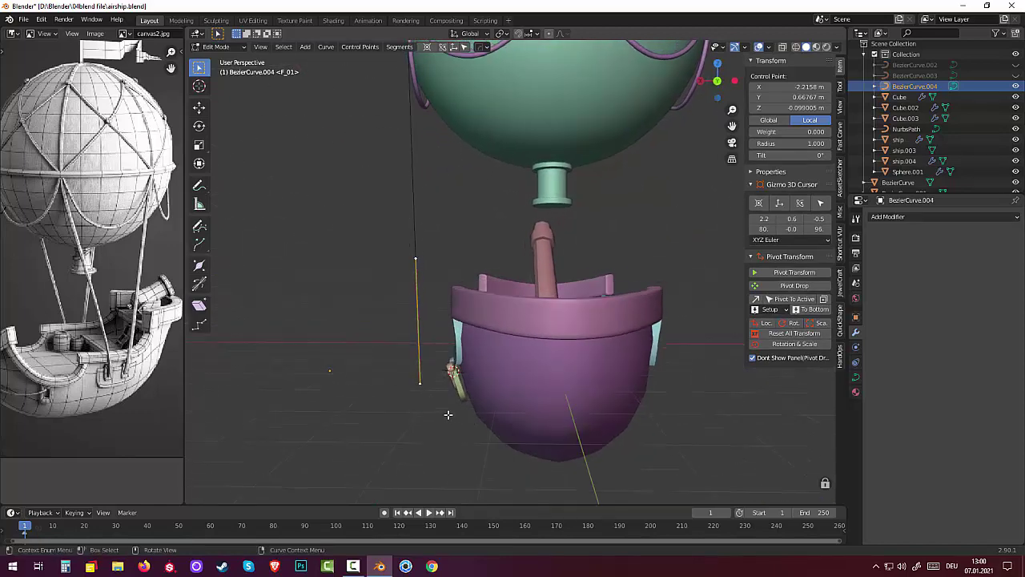
key(g)
key(x)
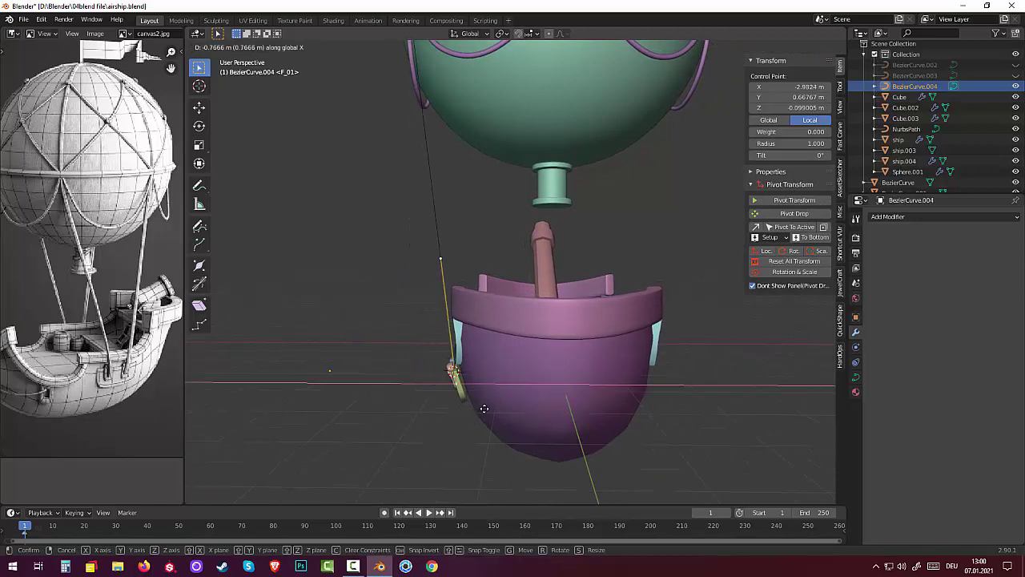
click(479, 406)
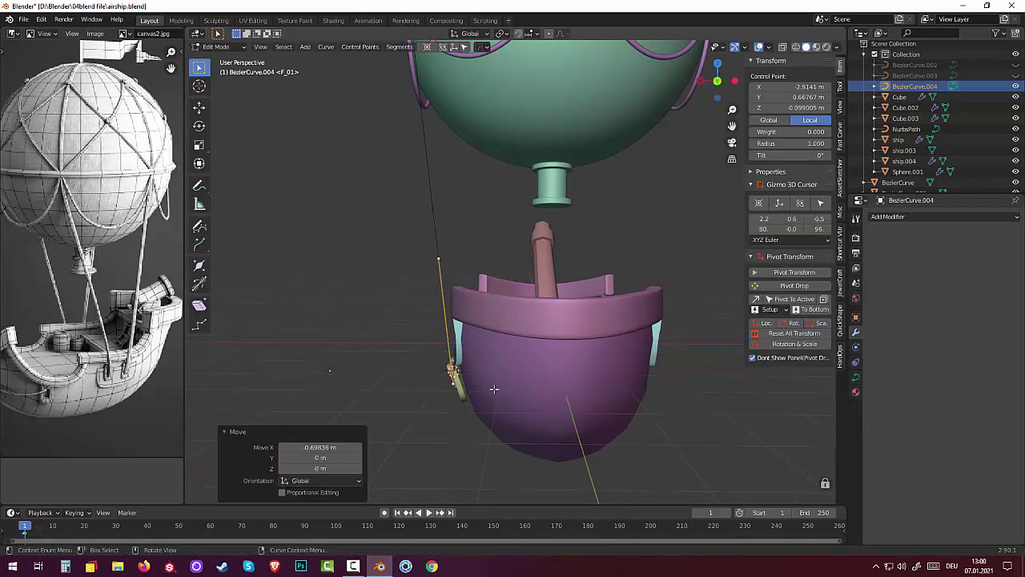
mouse_move(494, 388)
middle_down()
mouse_move(607, 386)
mouse_move(603, 350)
mouse_move(686, 390)
mouse_move(581, 390)
middle_up()
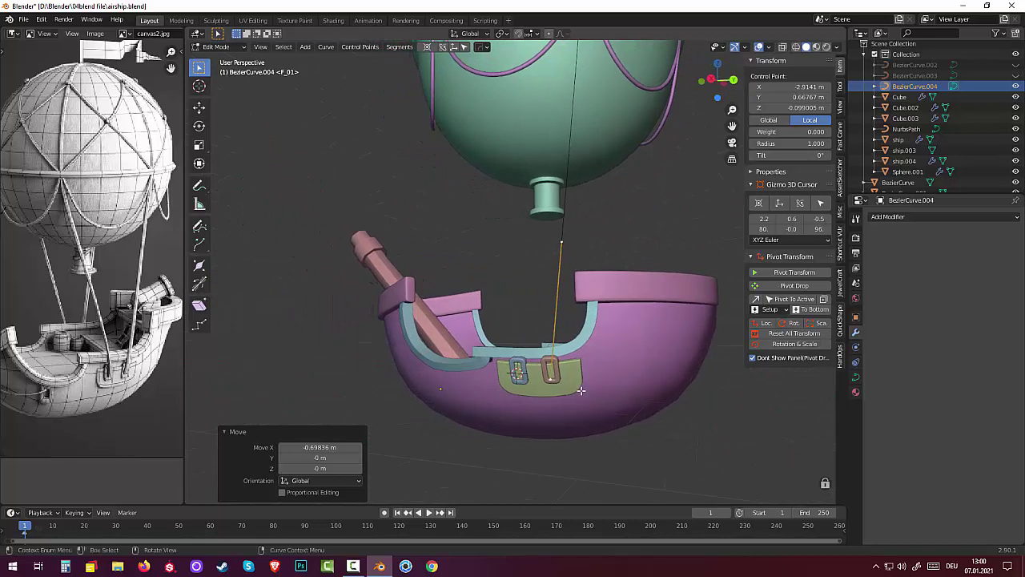
- Try raising the rope's end vertex along Z, then undo it
scroll(567, 414, up, 1)
scroll(567, 415, up, 1)
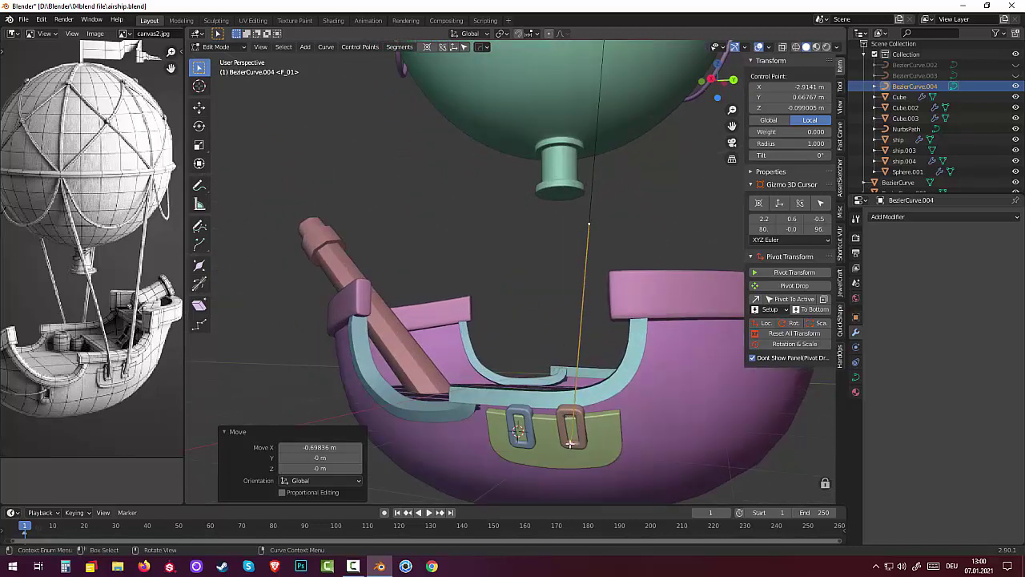
click(572, 443)
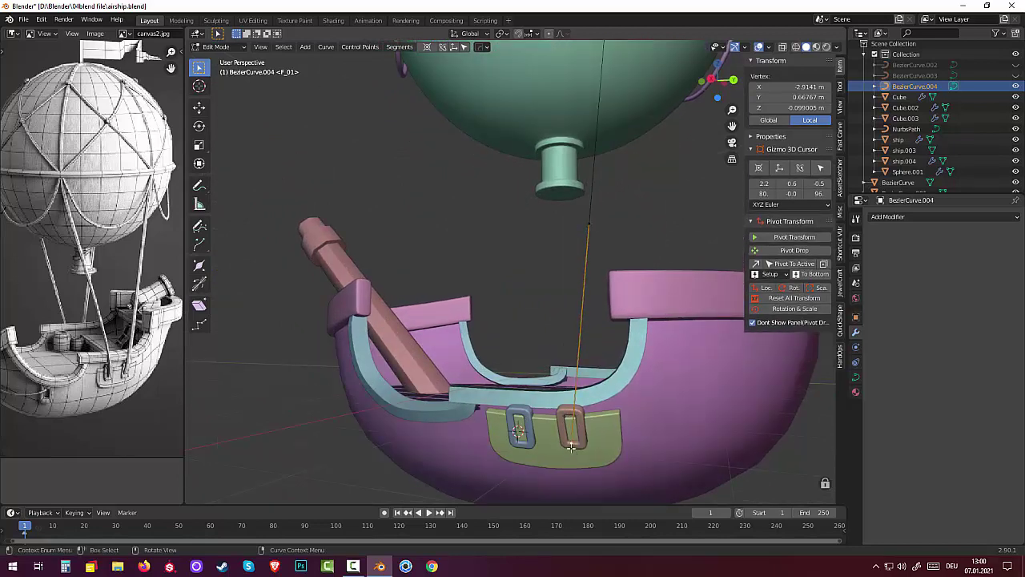
key(g)
key(z)
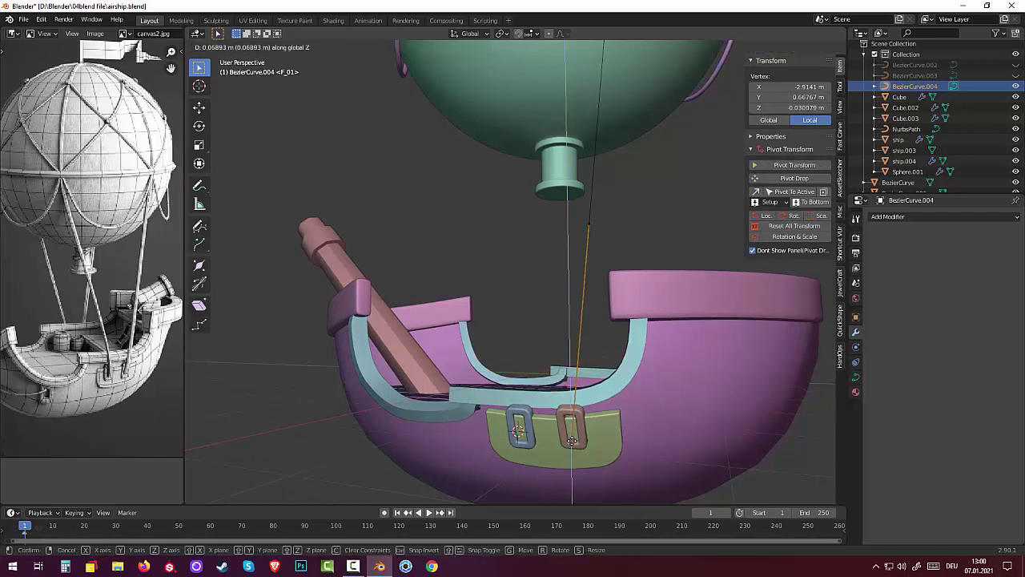
click(571, 420)
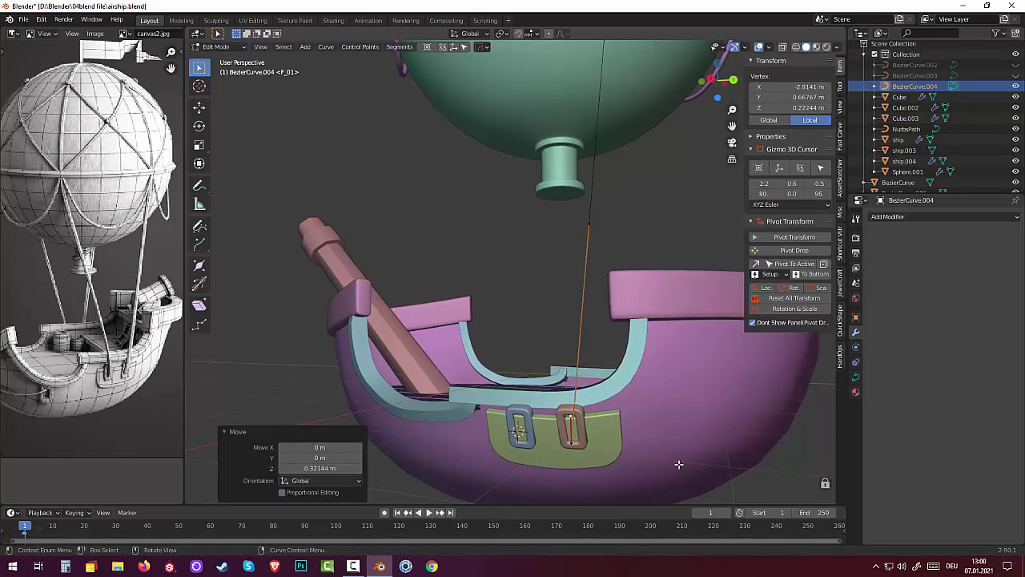
key(ctrl+z)
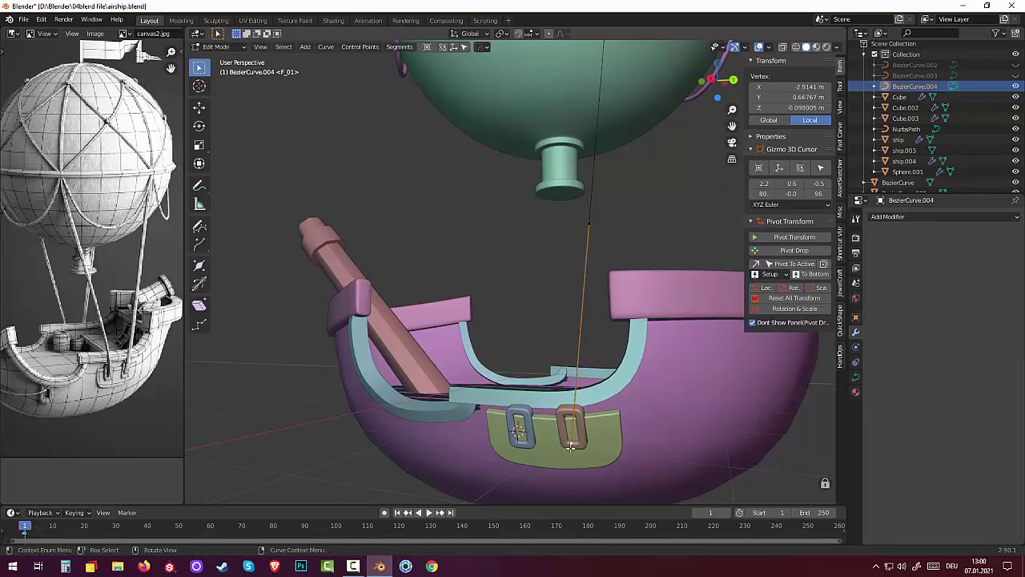
- Place the rope end low on the hull plate, test deleting the vertex, and undo the deletion
key(g)
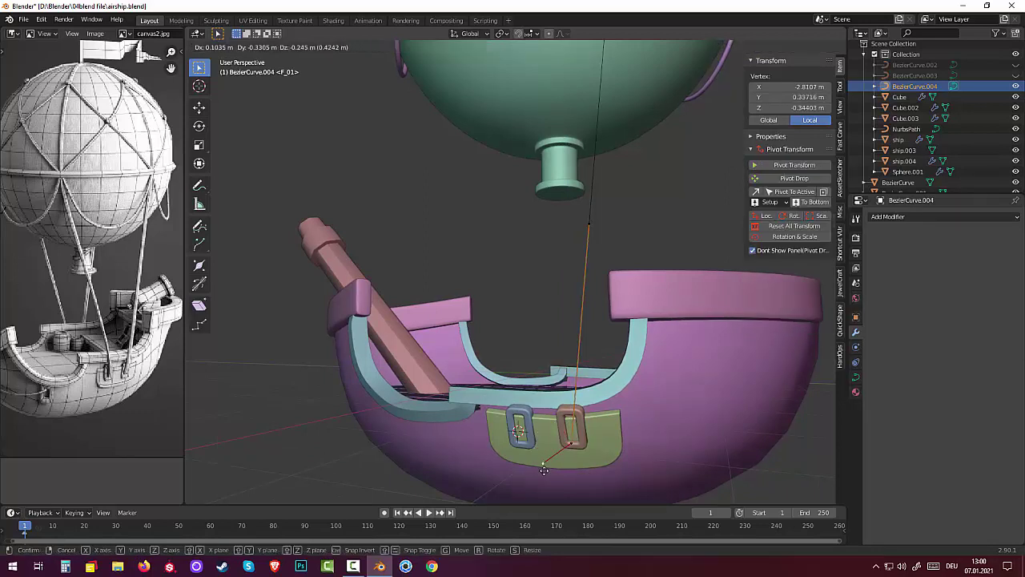
click(566, 479)
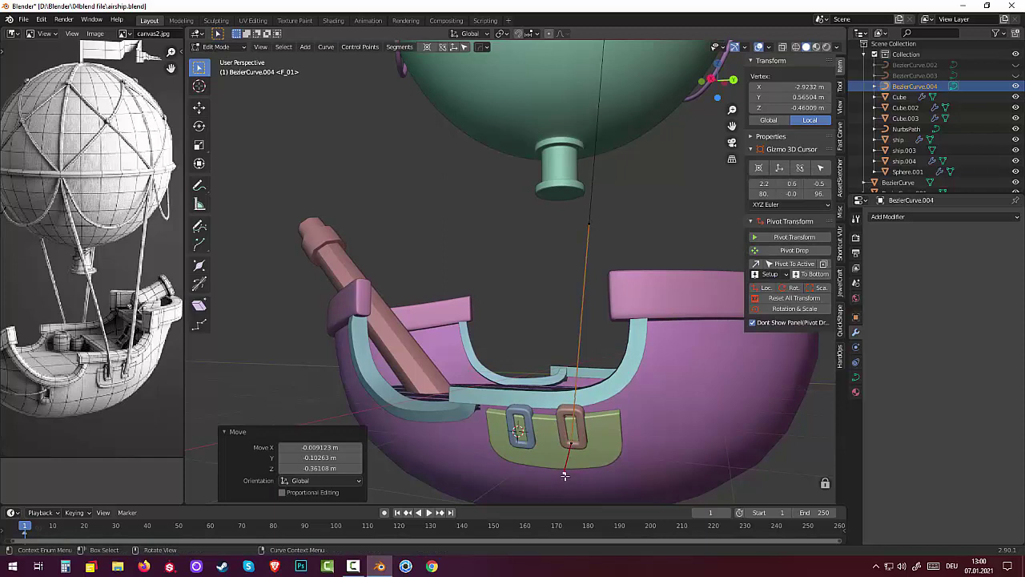
key(x)
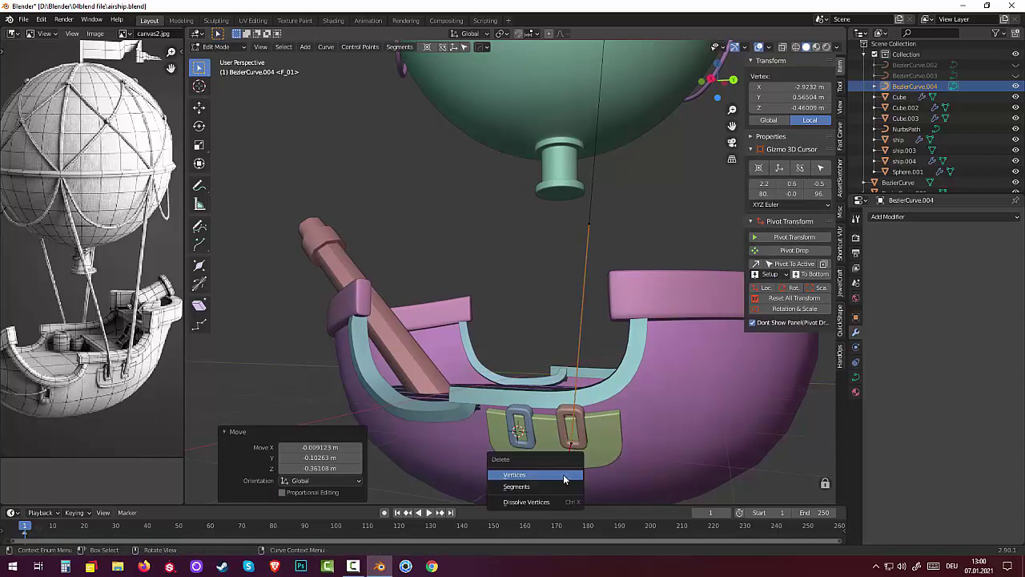
click(548, 474)
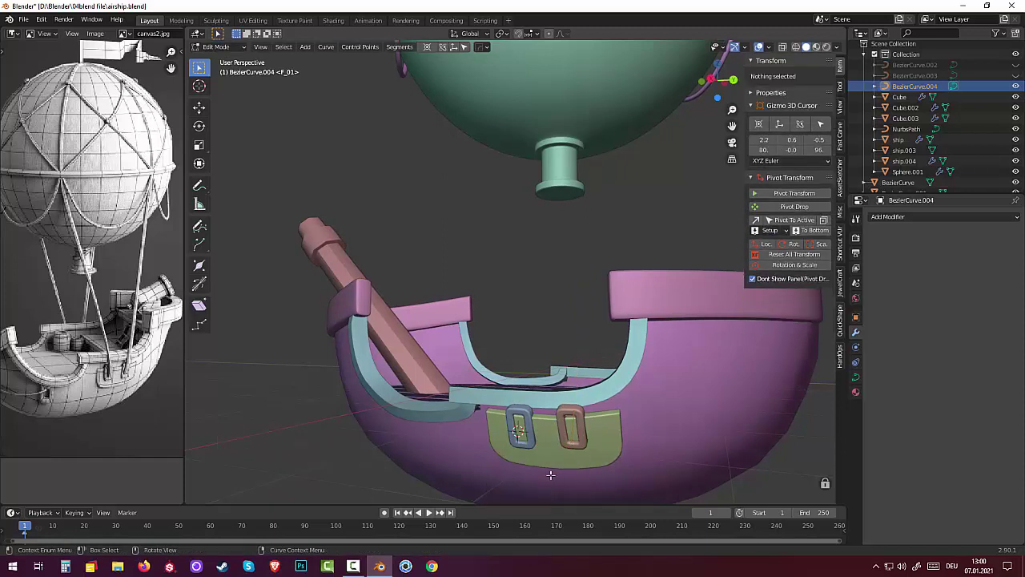
key(ctrl+z)
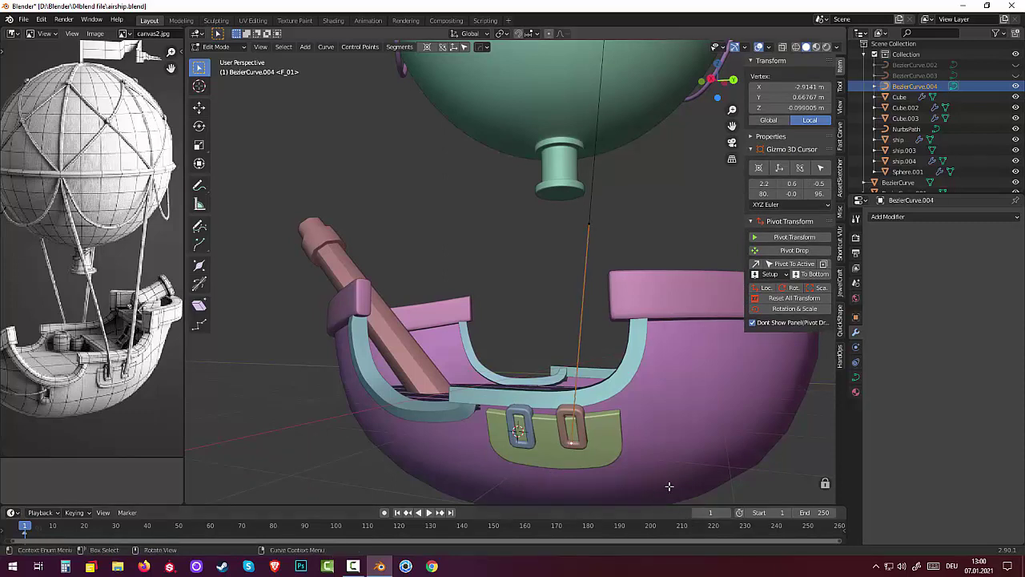
- Reposition the rope's end control point and extrude a new point from it
click(693, 447)
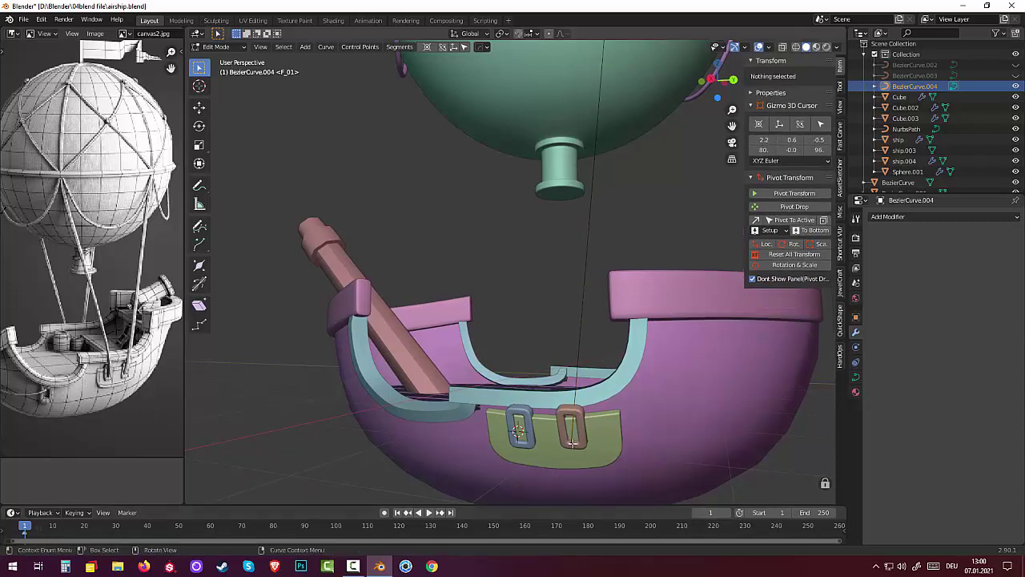
click(573, 445)
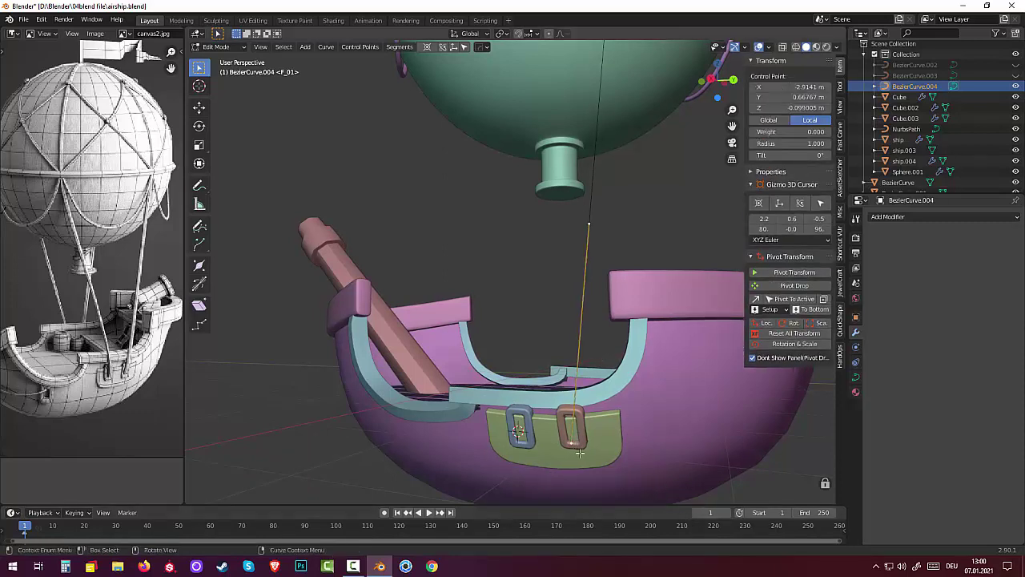
key(g)
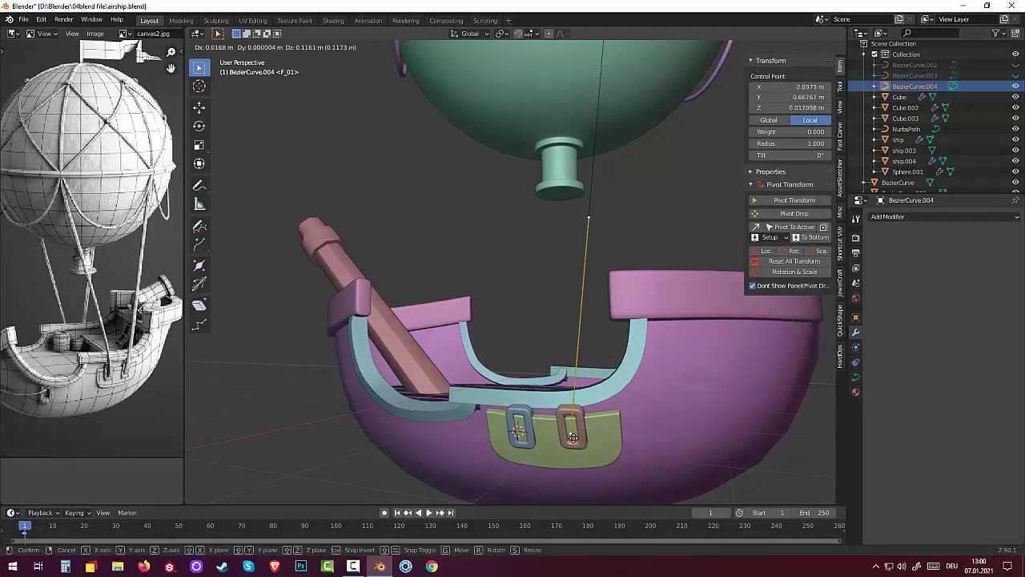
click(573, 433)
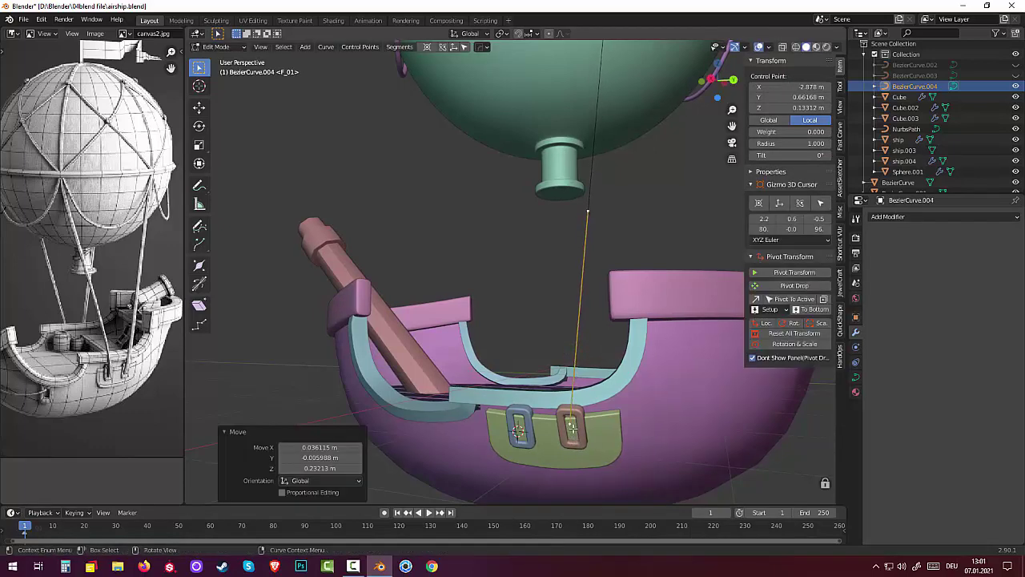
middle_drag(582, 434, 442, 420)
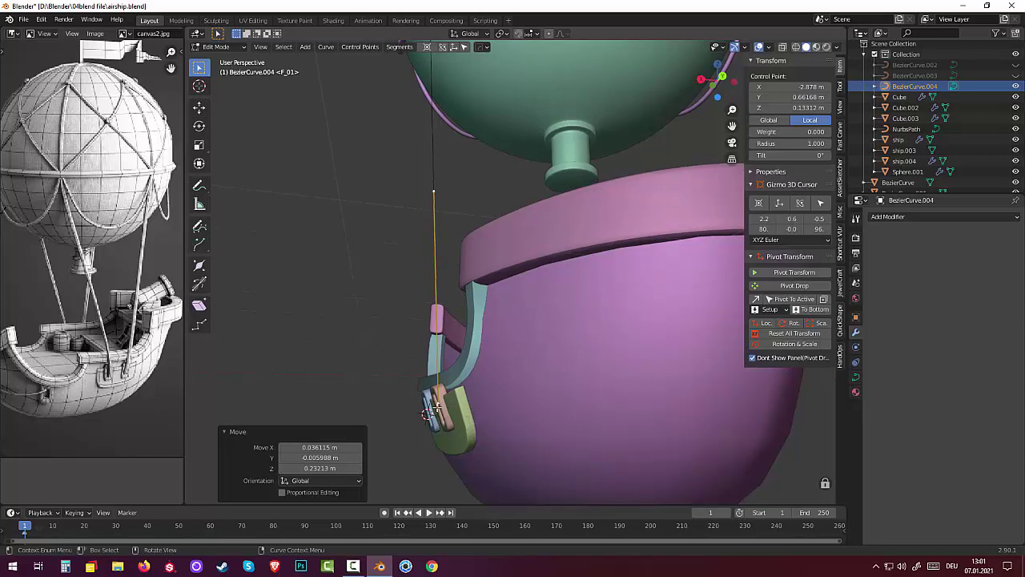
key(g)
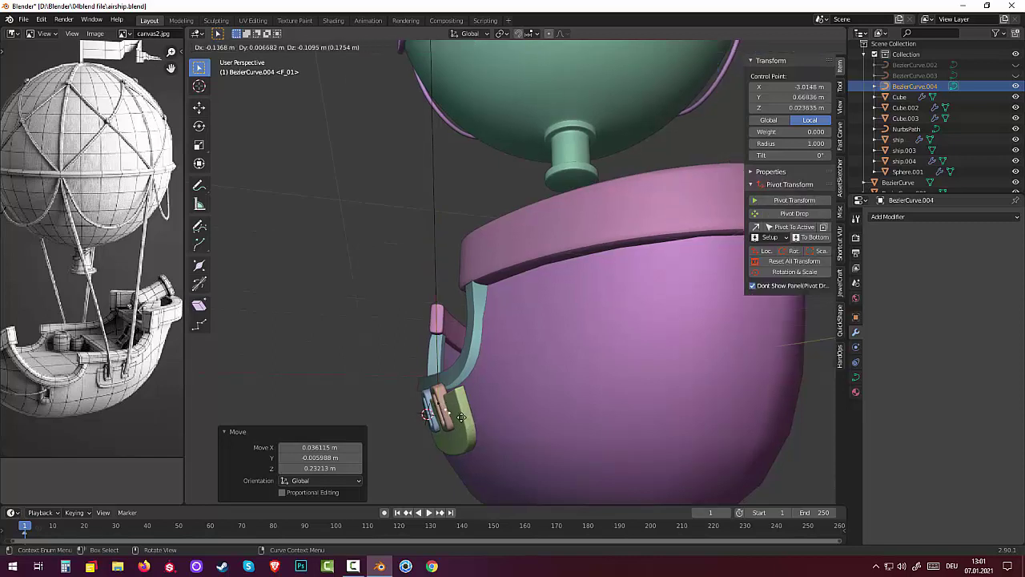
click(454, 417)
middle_drag(455, 417, 558, 408)
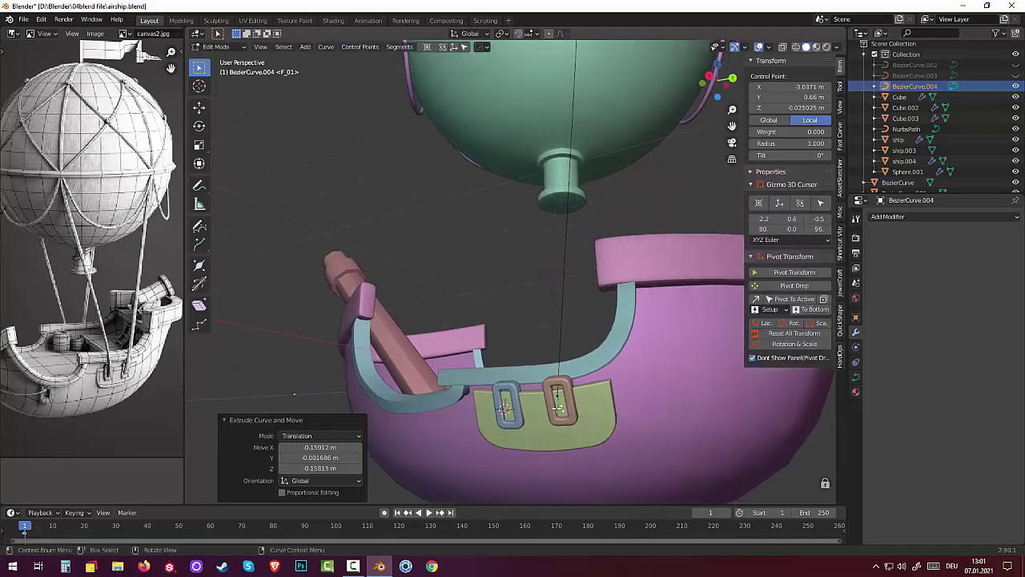
click(654, 446)
- Zoom in and move the rope's end point toward the right buckle
mouse_move(655, 436)
middle_down()
mouse_move(634, 400)
mouse_move(641, 414)
mouse_move(632, 419)
mouse_move(558, 415)
middle_up()
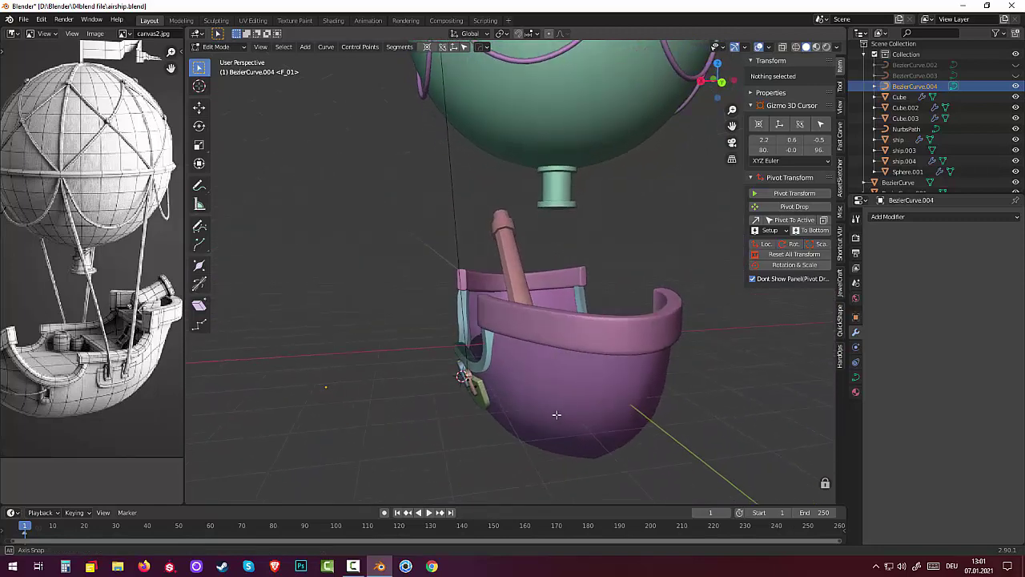
click(465, 378)
scroll(469, 410, up, 2)
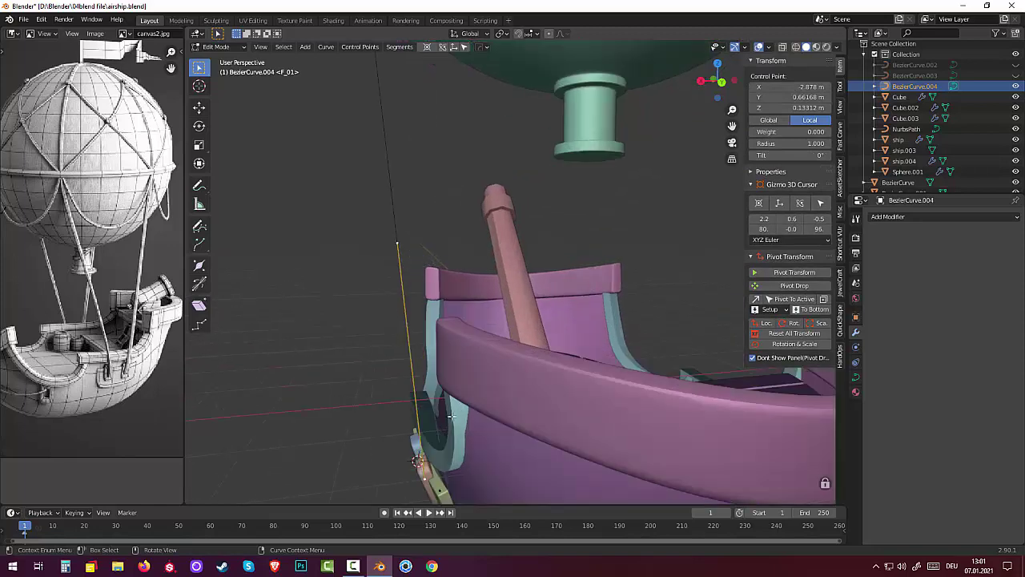
scroll(476, 416, up, 2)
scroll(475, 406, up, 2)
scroll(474, 396, up, 2)
scroll(488, 420, up, 1)
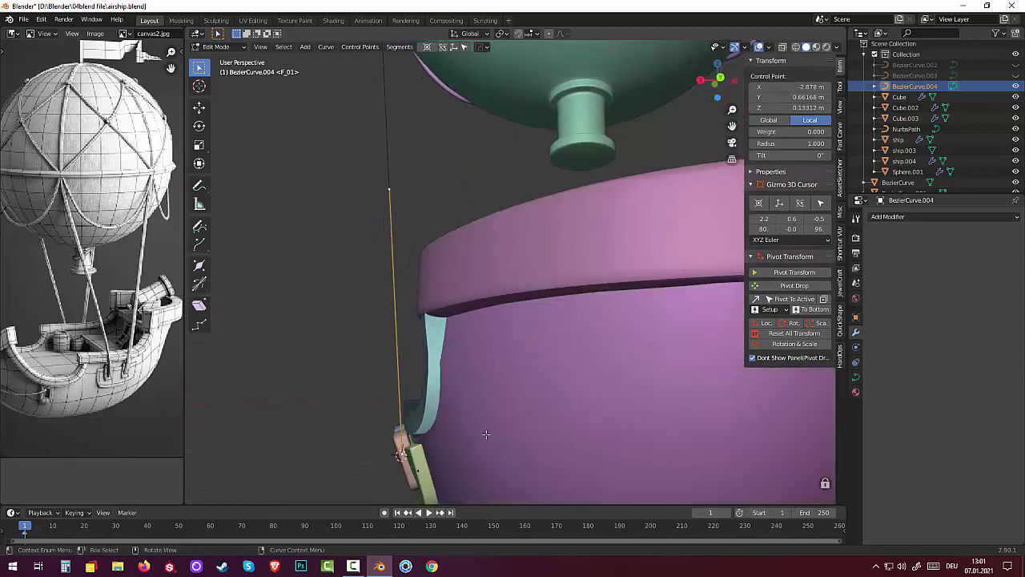
key(g)
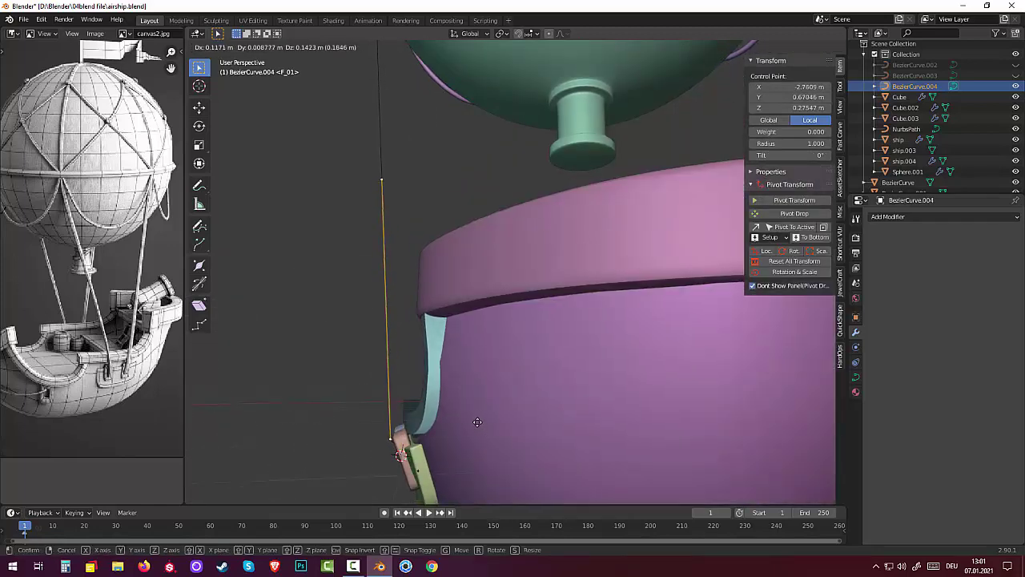
click(478, 421)
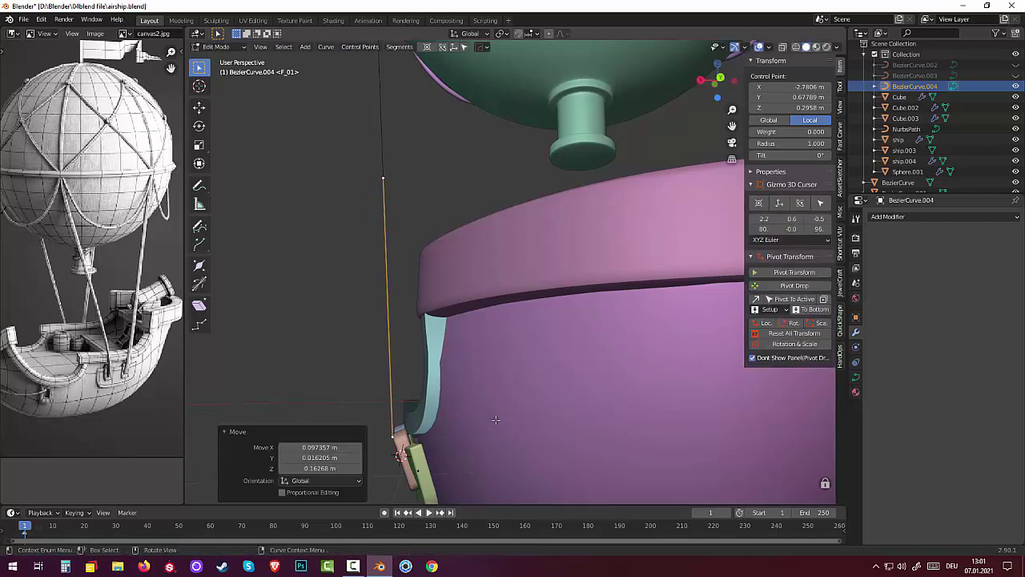
- Nudge the end point into the buckle ring at local X −2.738, Y 0.6723, Z 0.27999 m
mouse_move(479, 421)
middle_down()
mouse_move(571, 391)
mouse_move(418, 473)
middle_up()
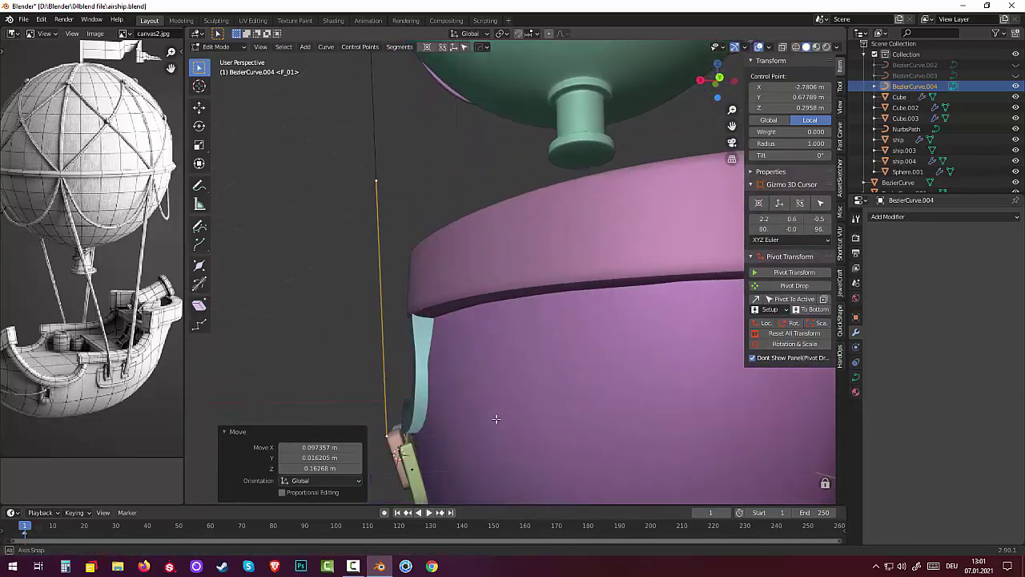
key(g)
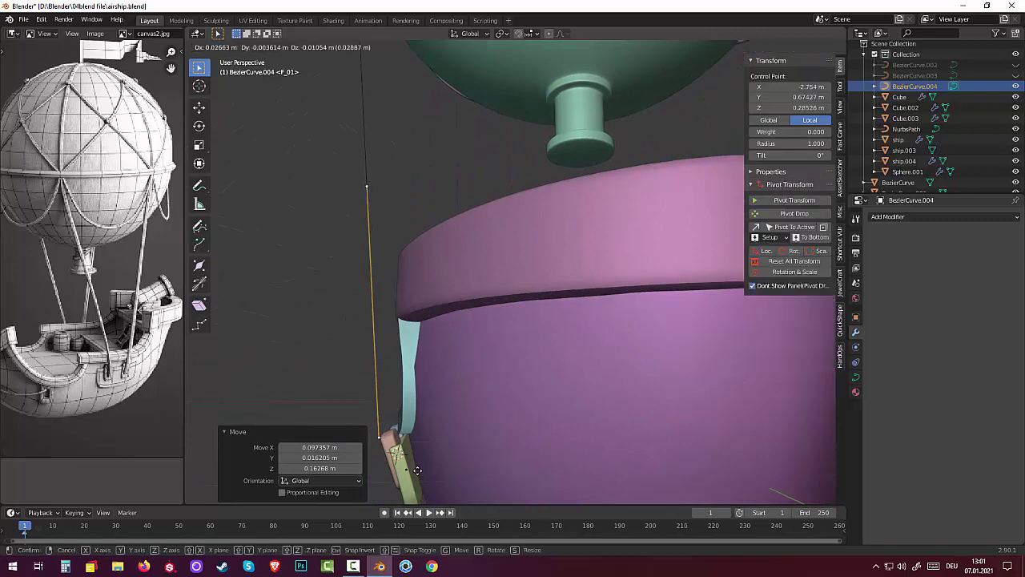
click(415, 473)
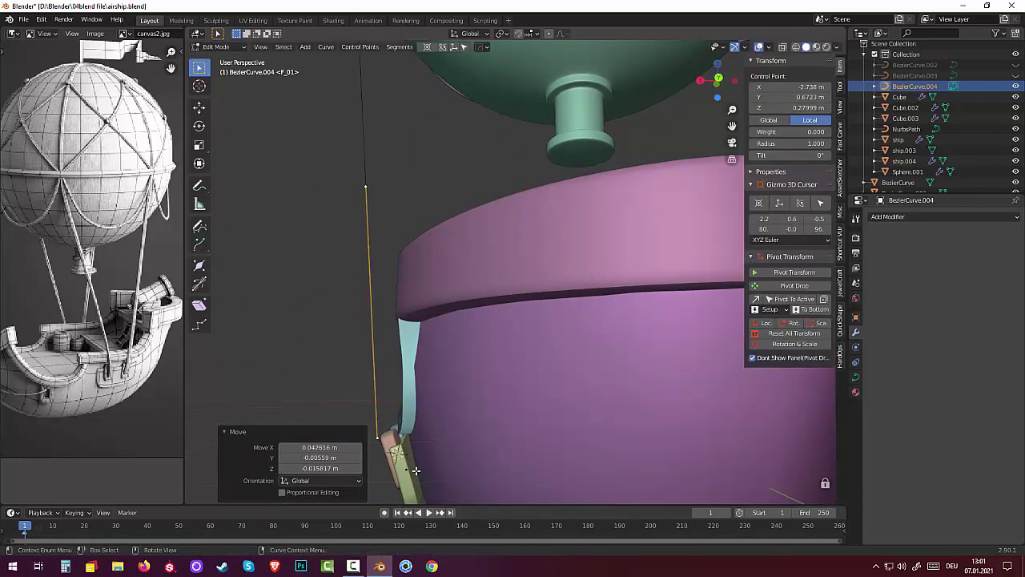
mouse_move(487, 450)
middle_down()
mouse_move(517, 431)
mouse_move(587, 420)
middle_up()
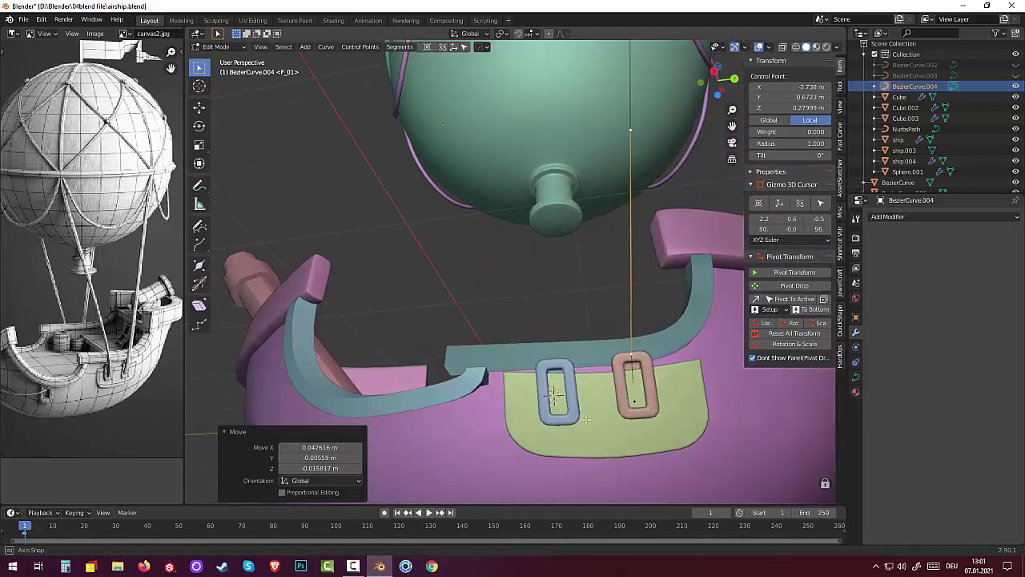
scroll(586, 425, down, 3)
scroll(586, 425, down, 2)
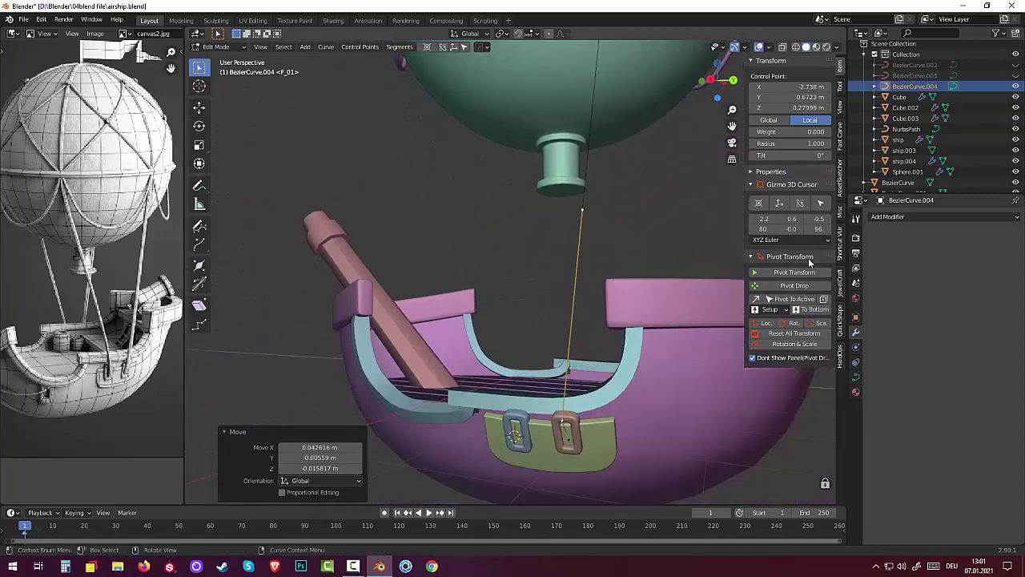
- Rename the rope curve object to kanal1
click(905, 88)
double_click(905, 88)
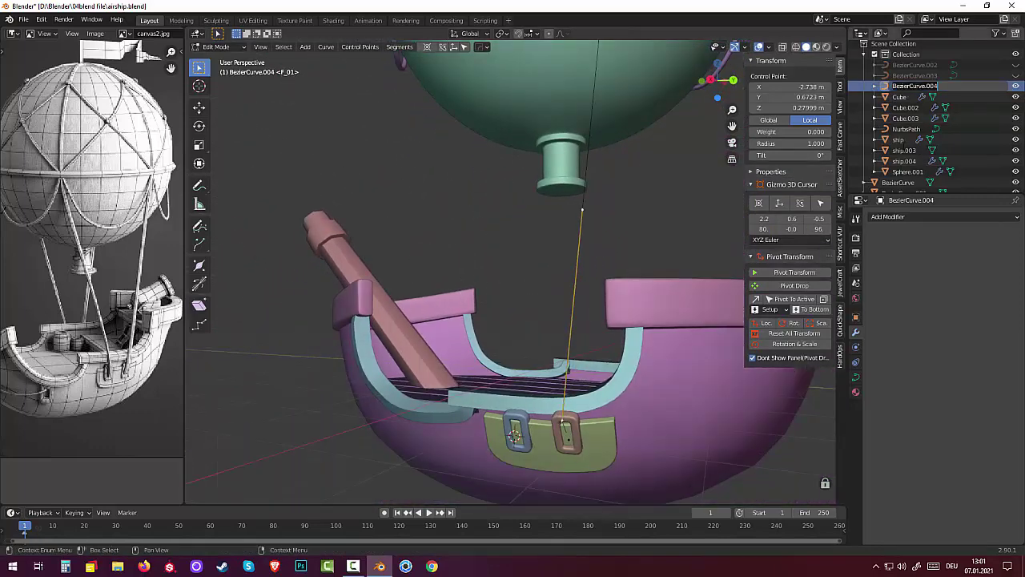
text(ko)
key(Return)
scroll(689, 425, down, 2)
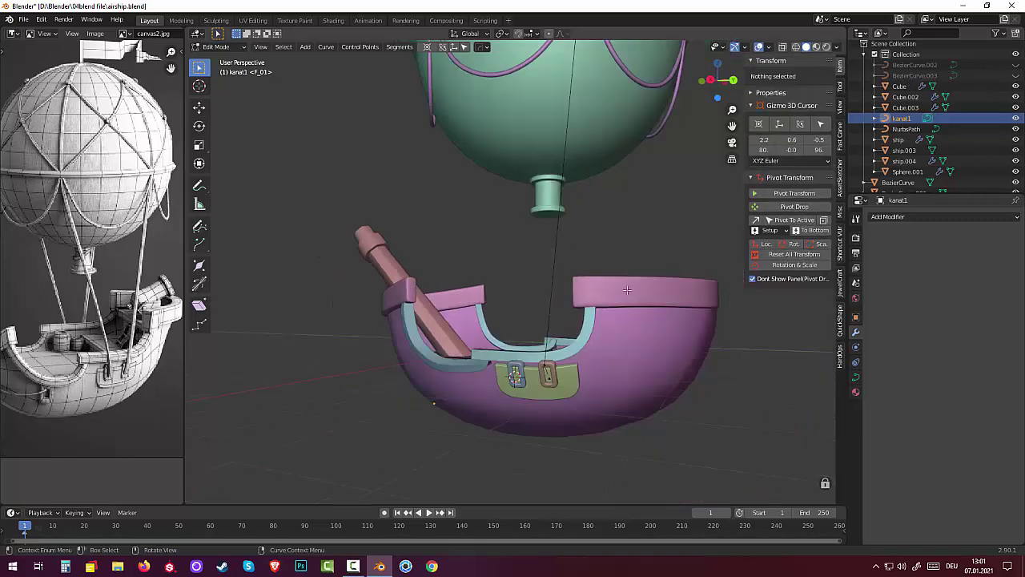
- Move the rope's top control point onto the balloon, then clear the selection
middle_drag(628, 289, 501, 87)
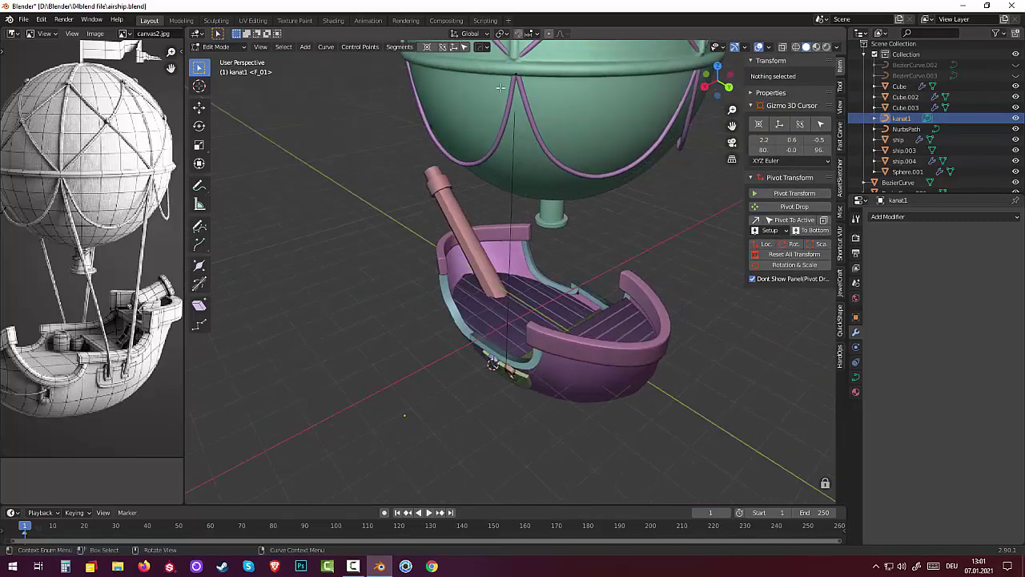
click(515, 77)
middle_drag(515, 77, 454, 100)
key(g)
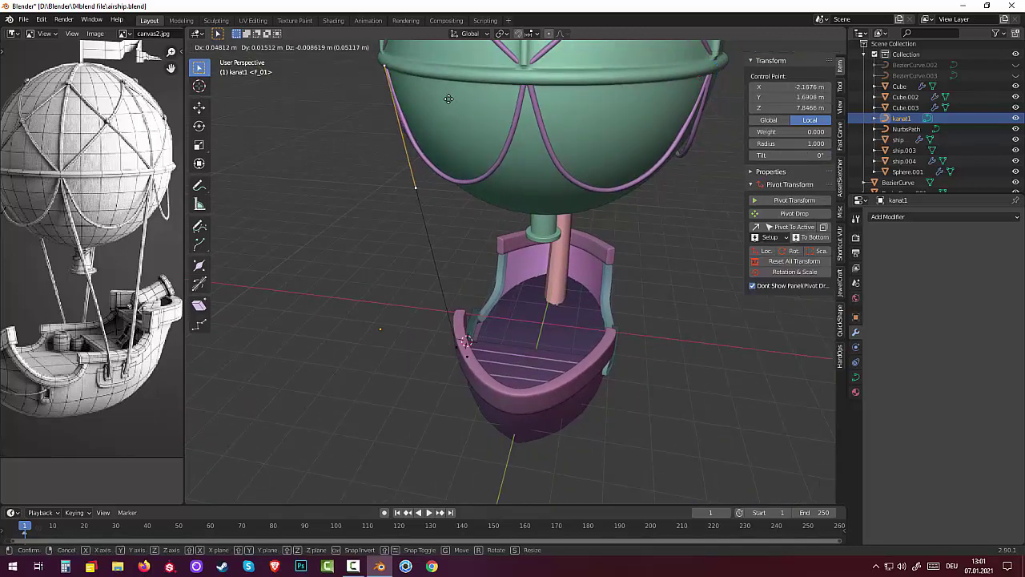
click(449, 98)
key(alt+a)
- Hide the boat parts and the kanal1 curve in the outliner
mouse_move(476, 160)
middle_down()
mouse_move(591, 134)
mouse_move(620, 171)
middle_up()
scroll(620, 172, down, 3)
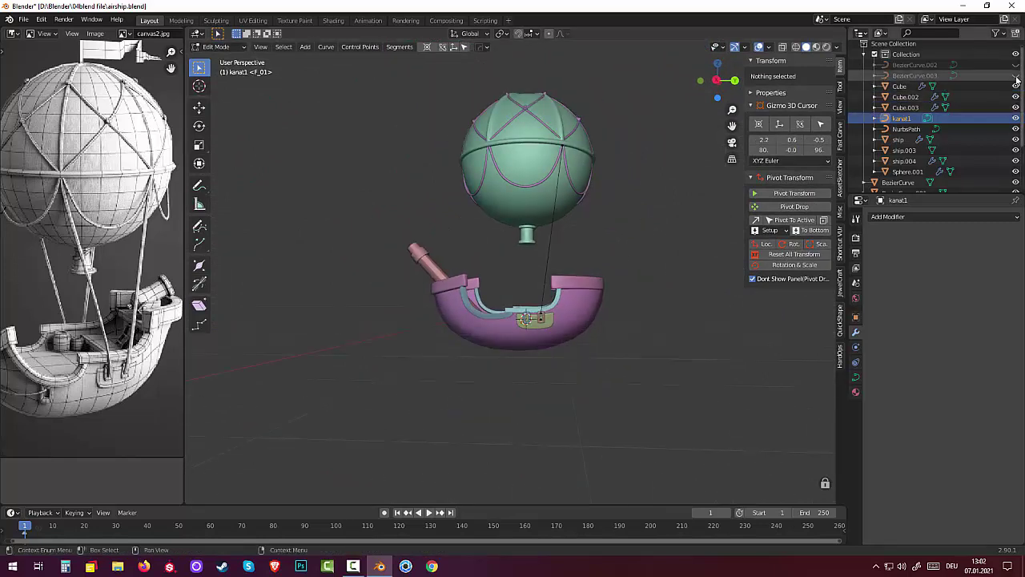
drag(1015, 85, 1016, 259)
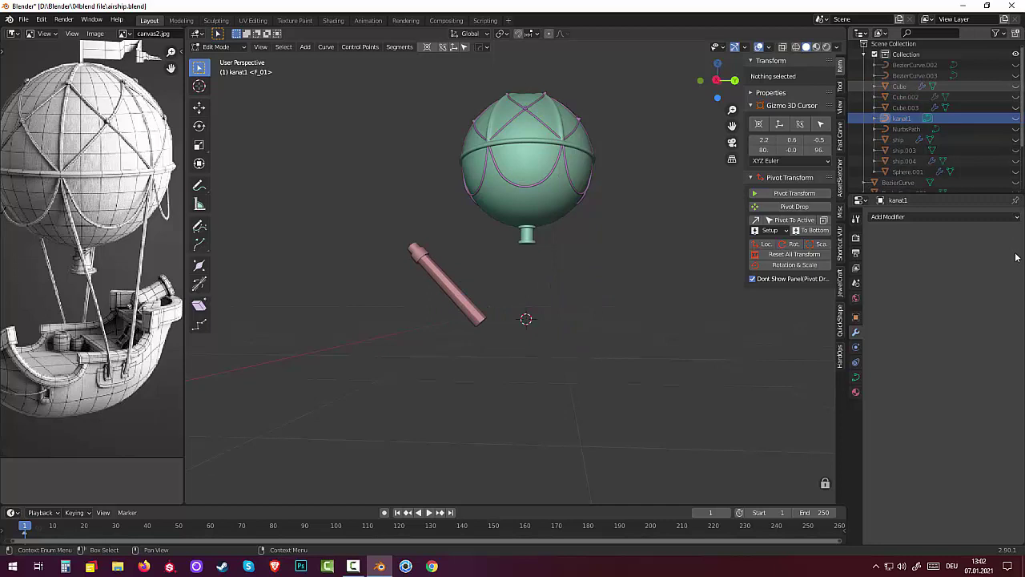
- Show kanal1 again and hide Cylinder, kanat, kanat.001 and Sphere
click(1016, 117)
middle_drag(659, 248, 601, 270)
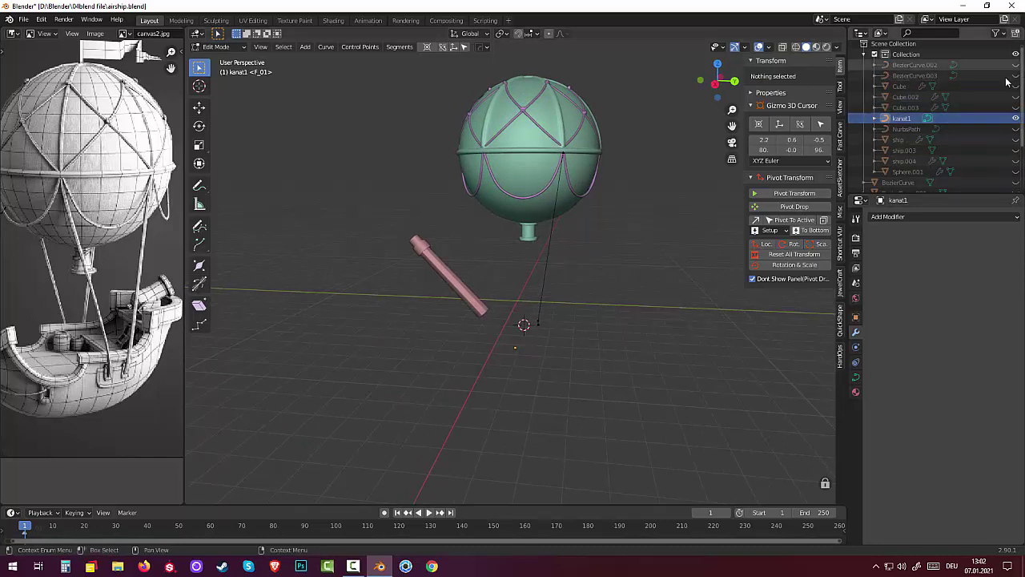
scroll(1001, 144, down, 4)
drag(1016, 151, 1017, 190)
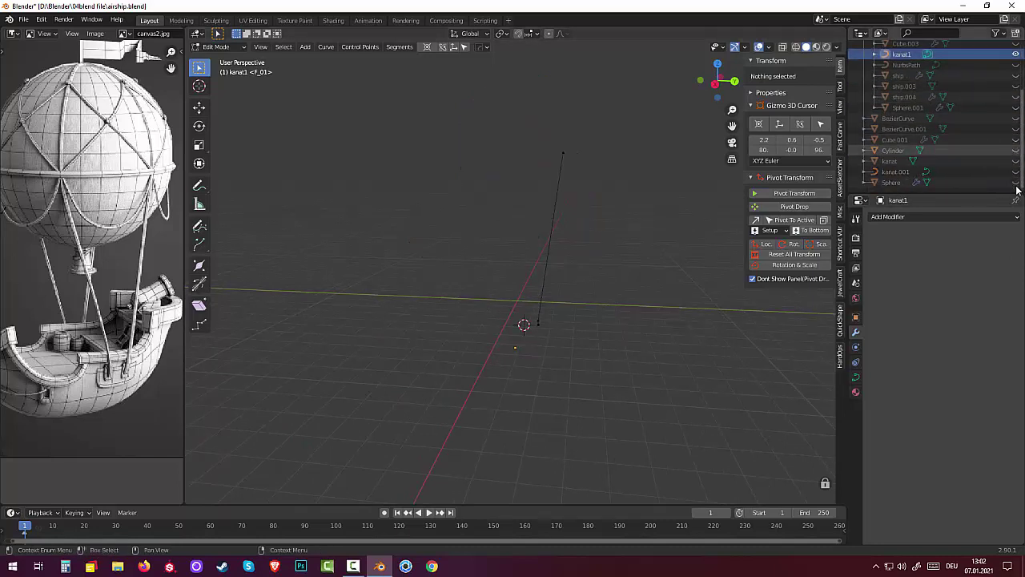
- Reset the 3D cursor to the world origin
mouse_move(611, 341)
middle_down()
mouse_move(565, 359)
mouse_move(609, 446)
mouse_move(492, 296)
middle_up()
scroll(505, 296, up, 2)
scroll(501, 299, up, 2)
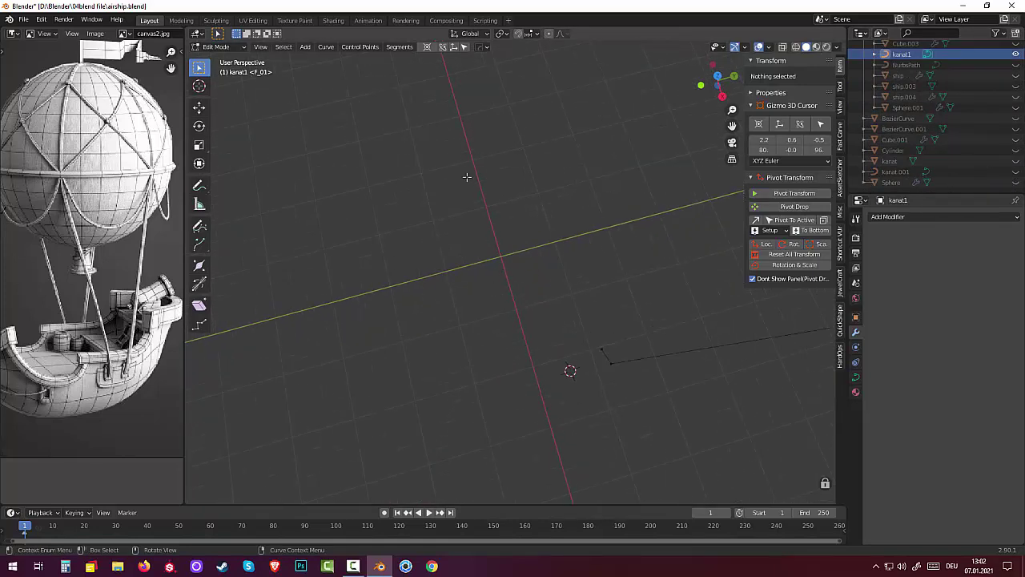
click(454, 47)
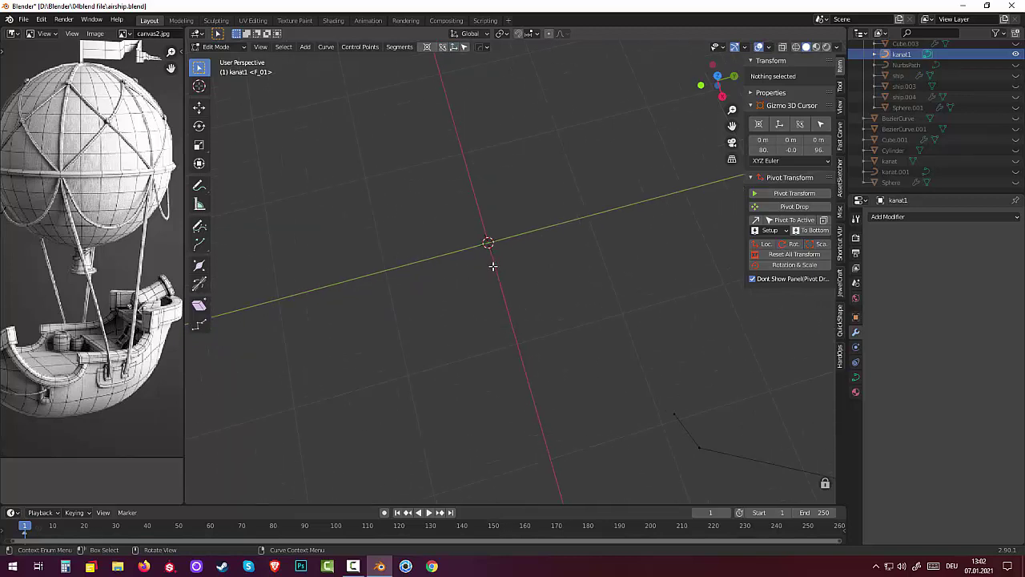
- Switch from Edit Mode back to Object Mode on kanal1
scroll(492, 265, up, 1)
scroll(490, 265, up, 1)
key(shift+a)
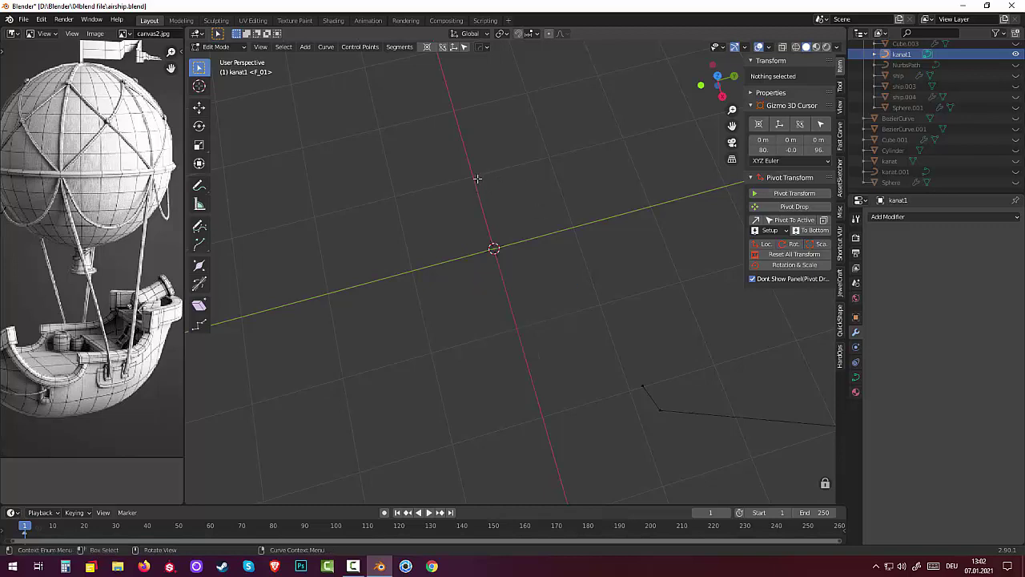
key(shift+a)
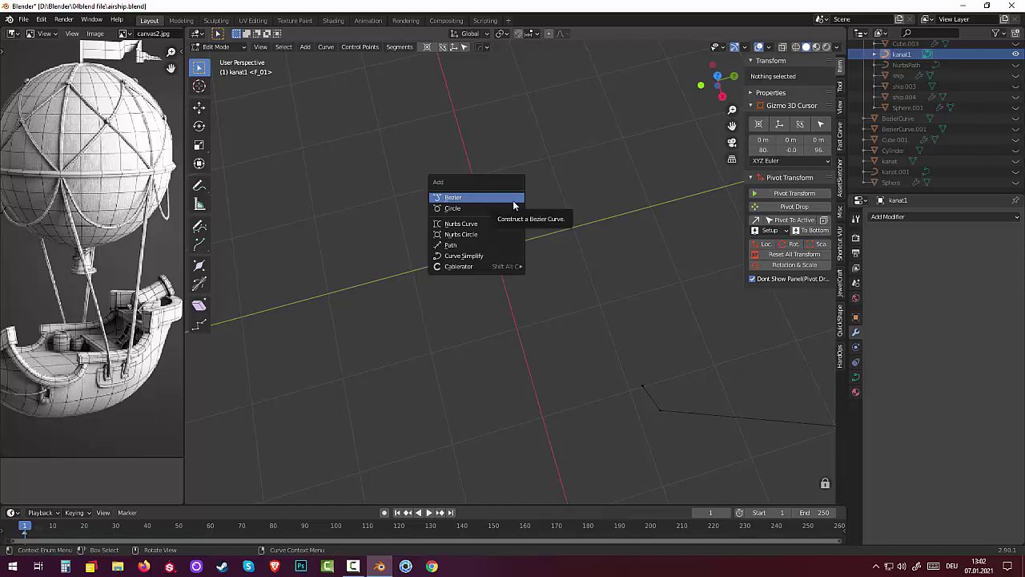
click(222, 47)
click(219, 62)
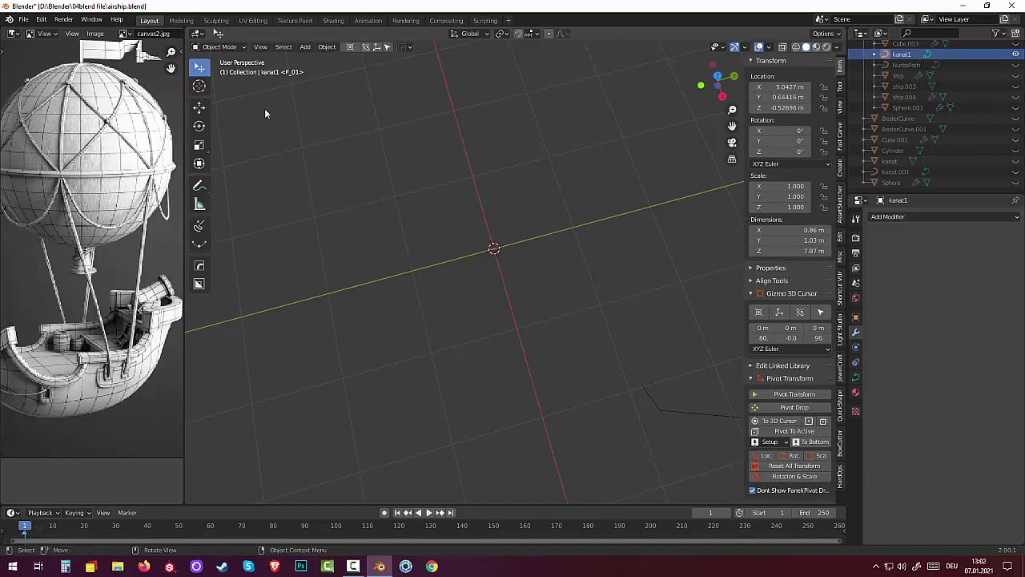
- Add a circle at the 3D cursor and scale it down to 0.048
key(shift+a)
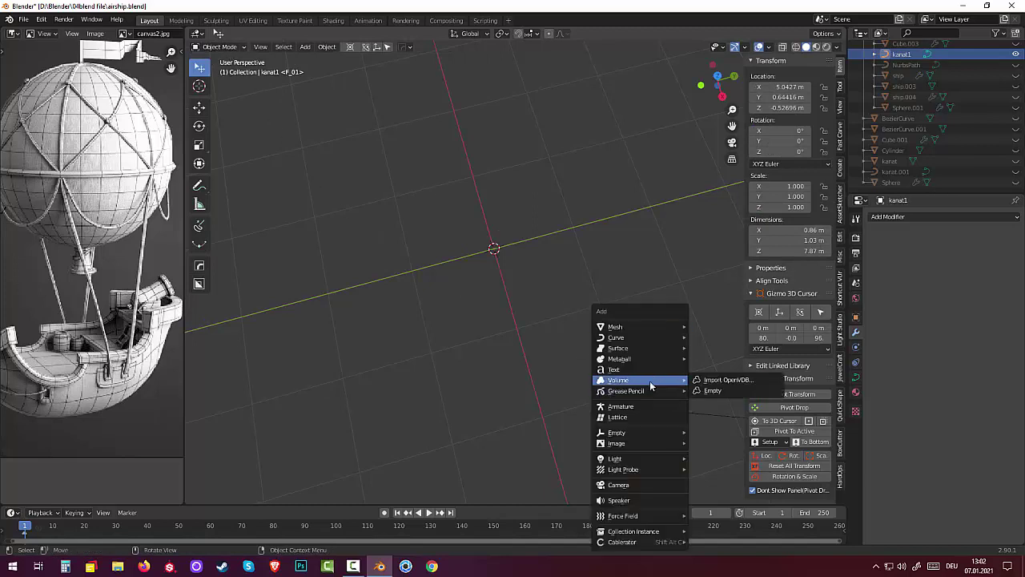
mouse_move(639, 327)
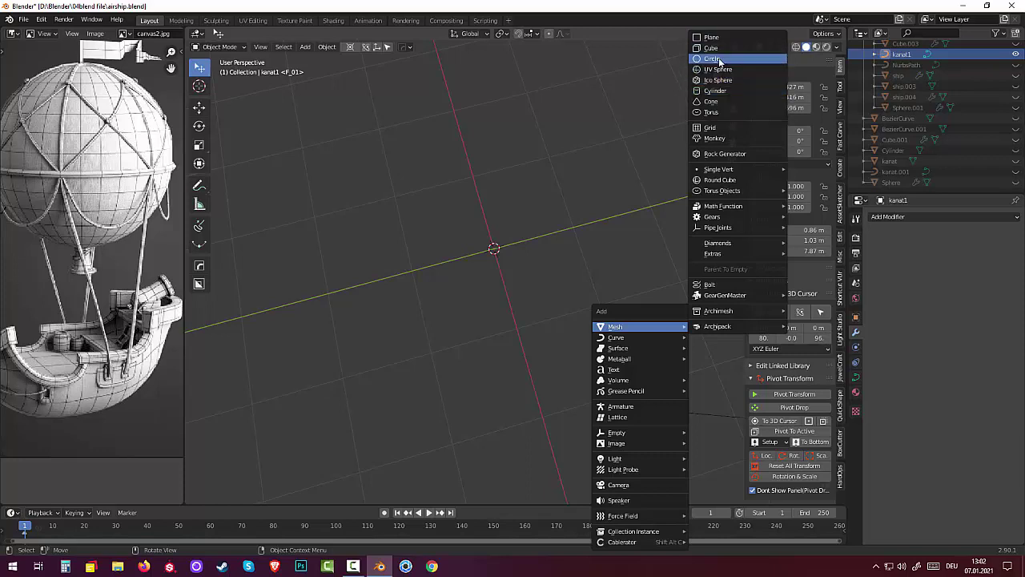
click(715, 59)
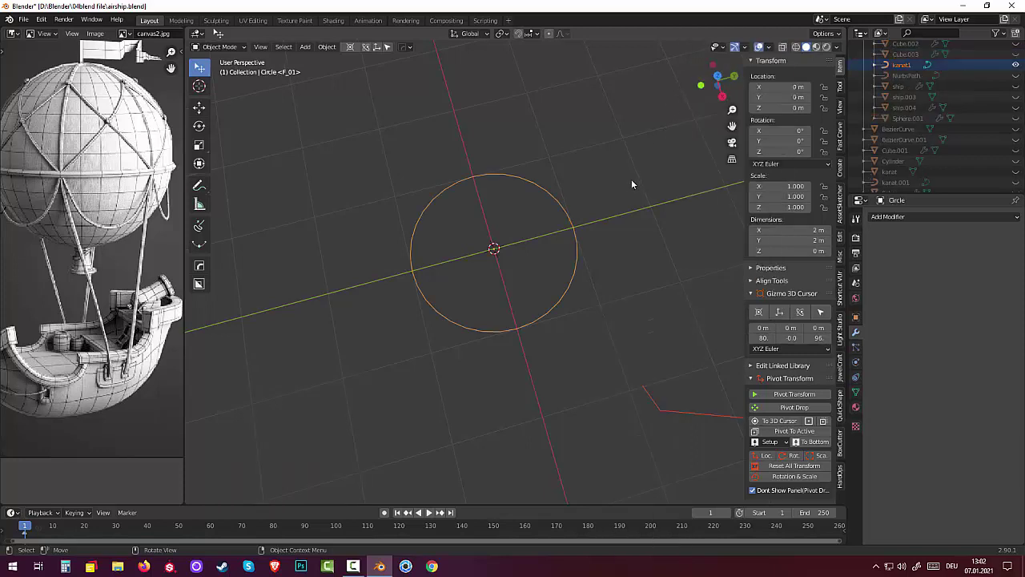
drag(575, 260, 577, 267)
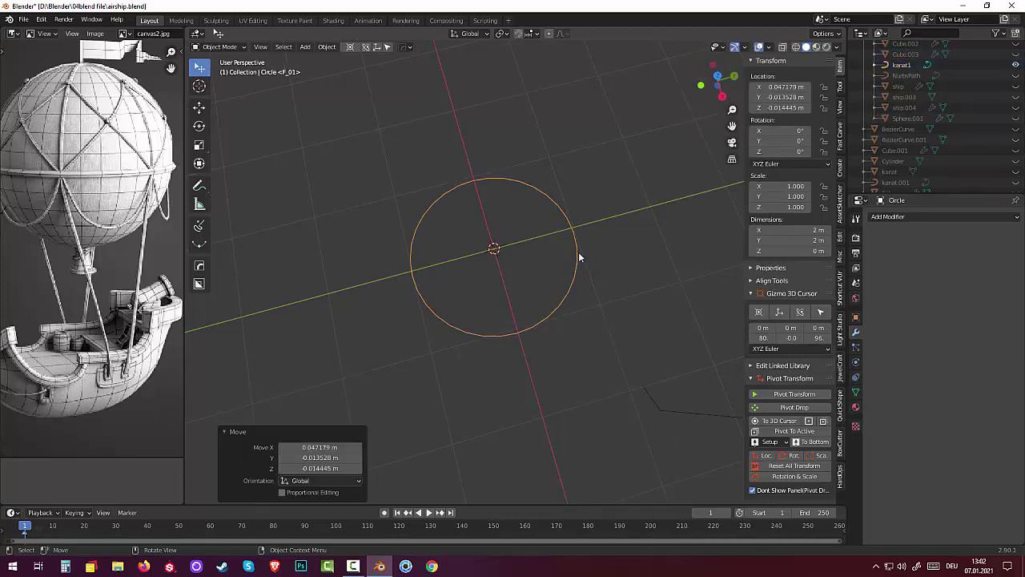
key(ctrl+z)
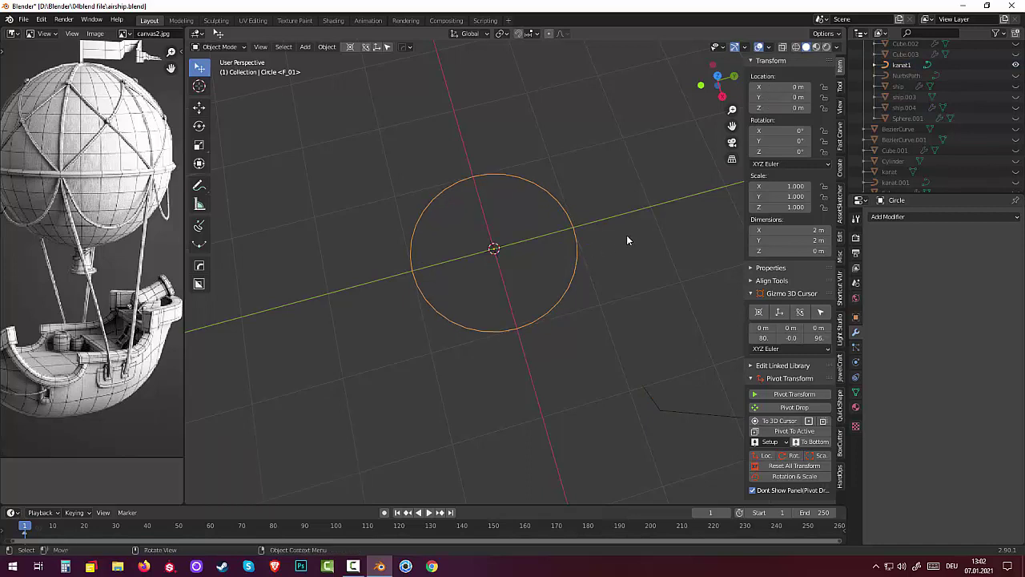
key(s)
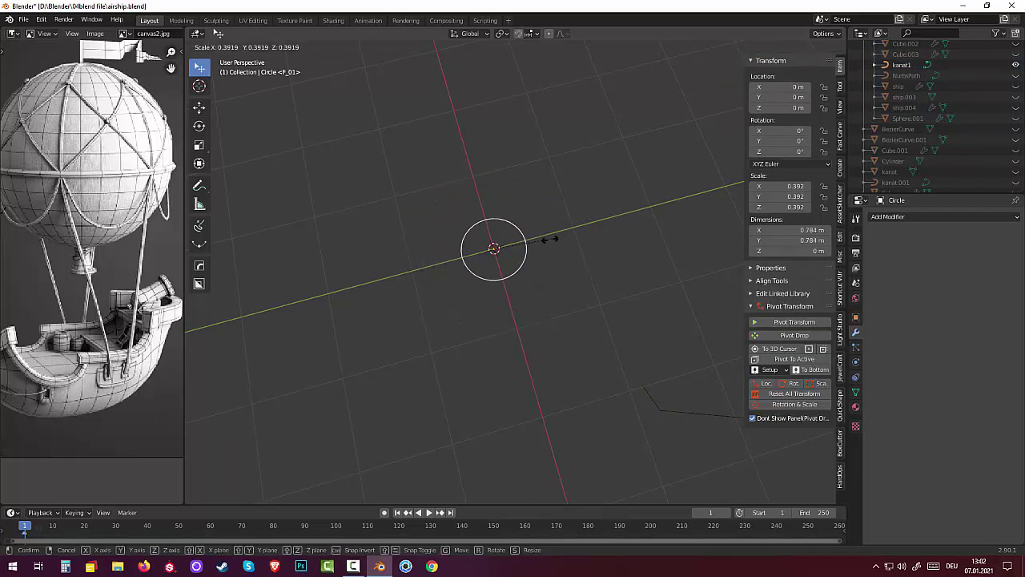
click(504, 252)
- Move the circle 0.078 m along Y and set its origin to the 3D cursor
middle_drag(498, 252, 501, 238)
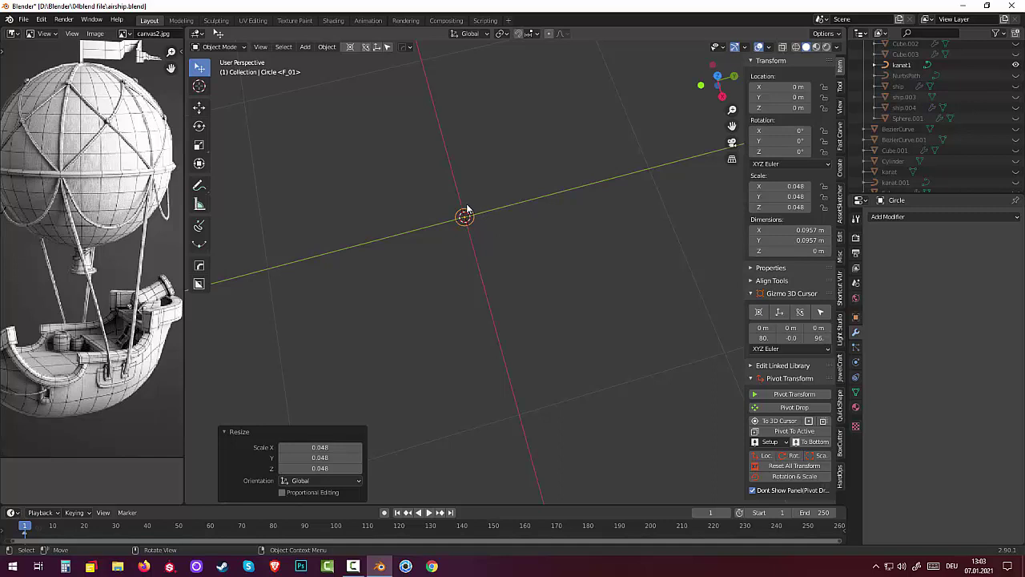
key(g)
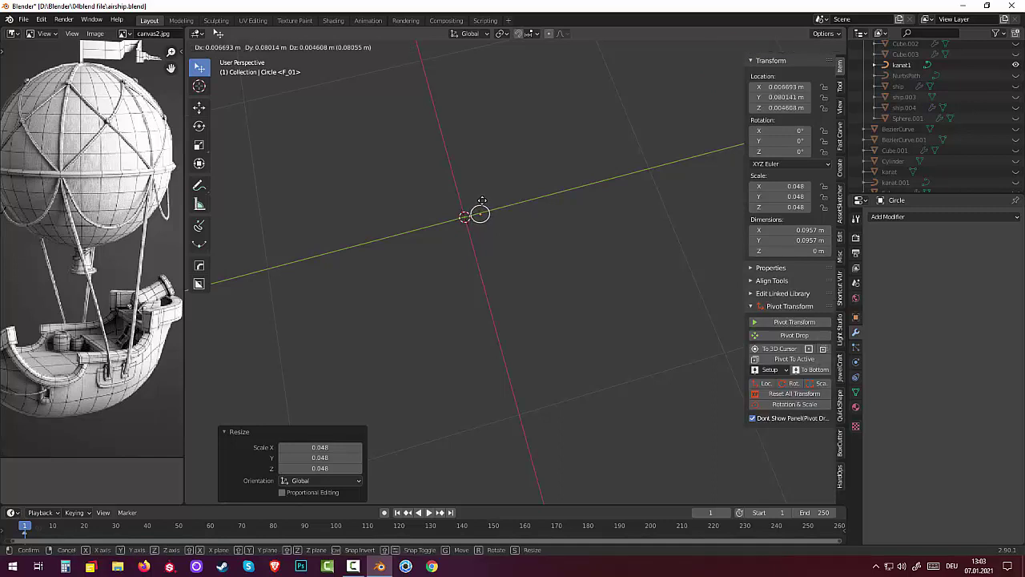
key(y)
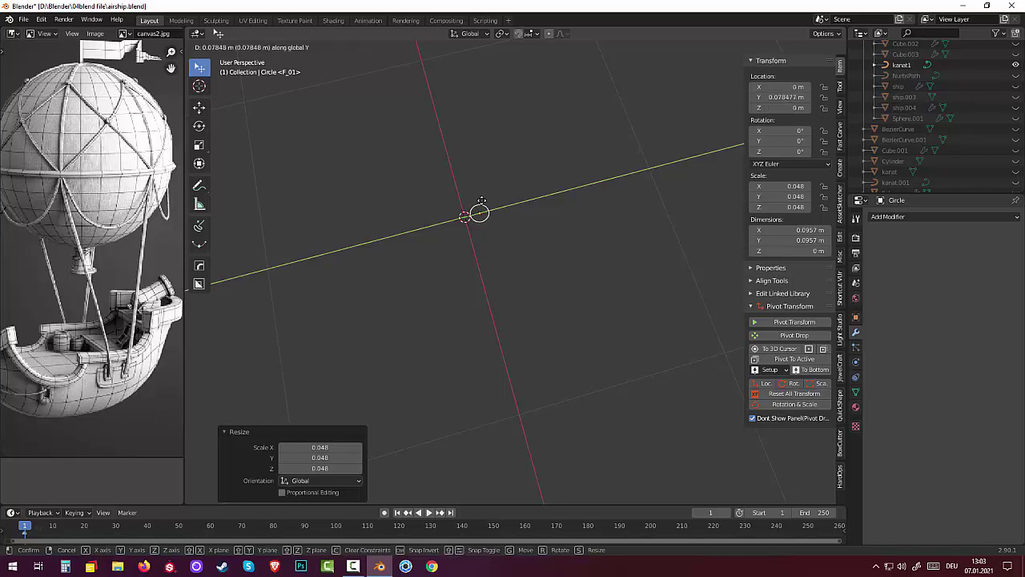
click(481, 200)
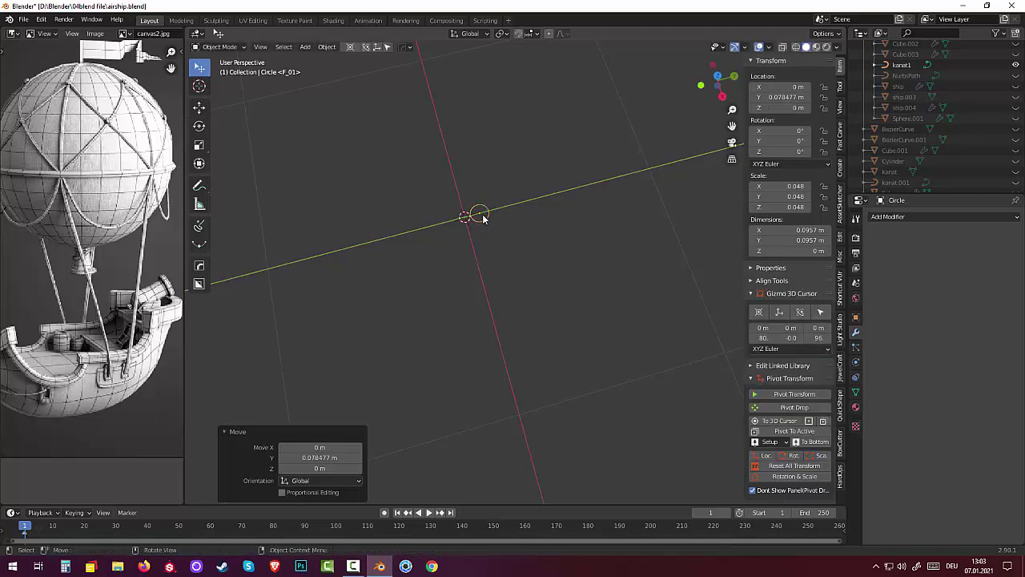
click(325, 47)
mouse_move(345, 70)
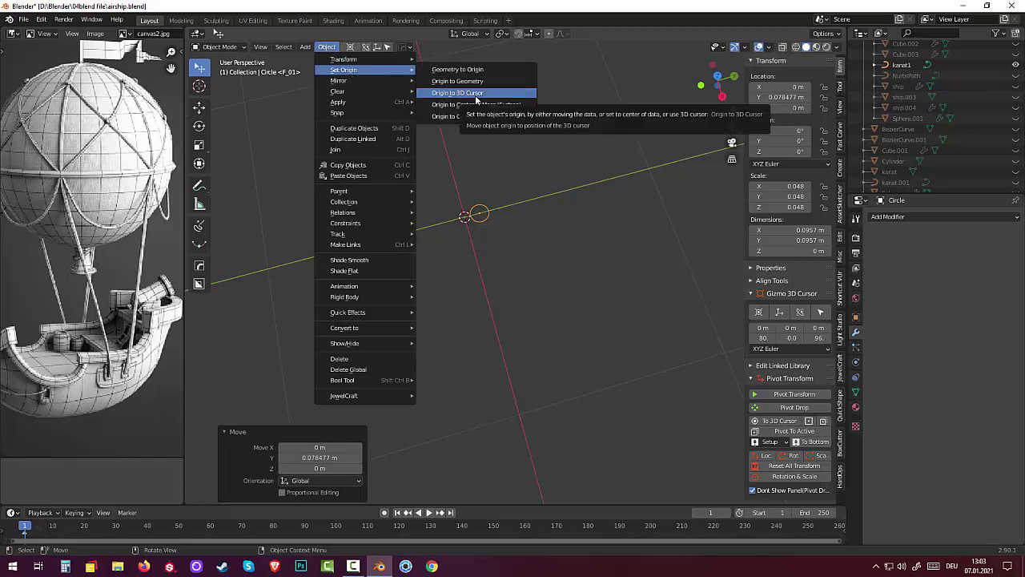
click(477, 94)
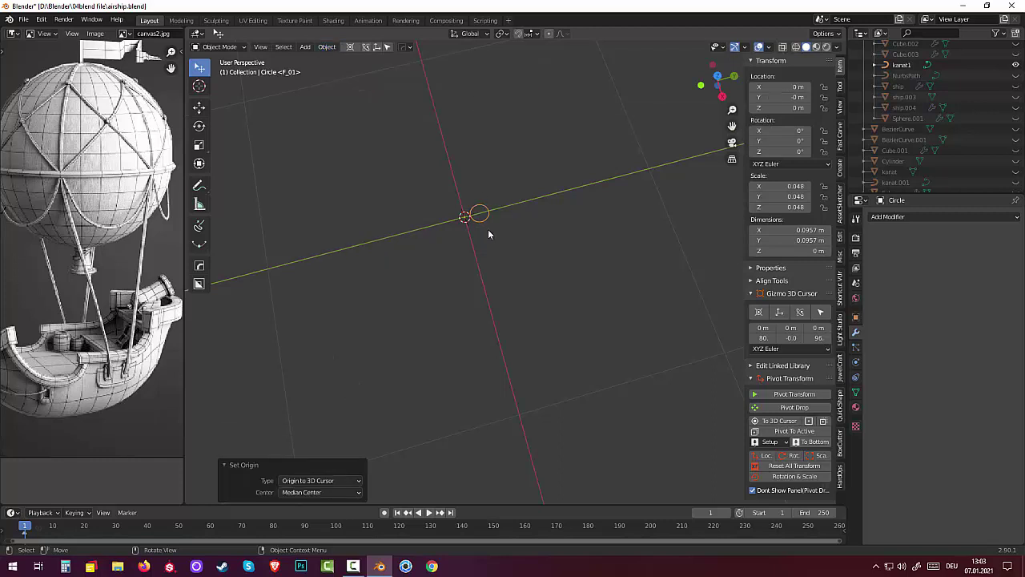
- Make a trial copy of the small circle rotated 90° on Z, then delete it
key(shift+d)
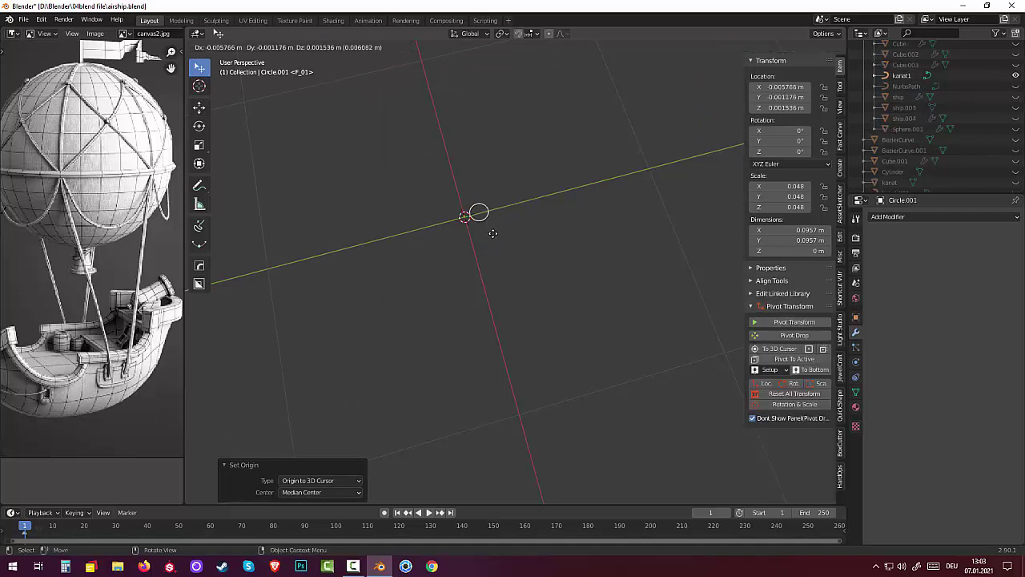
key(Escape)
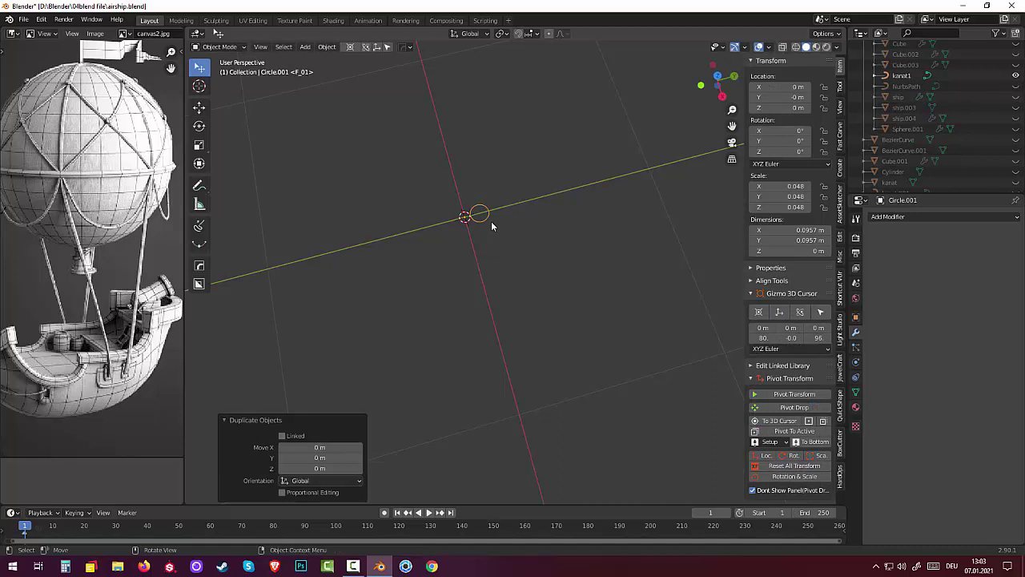
key(r)
key(z)
key(9)
key(0)
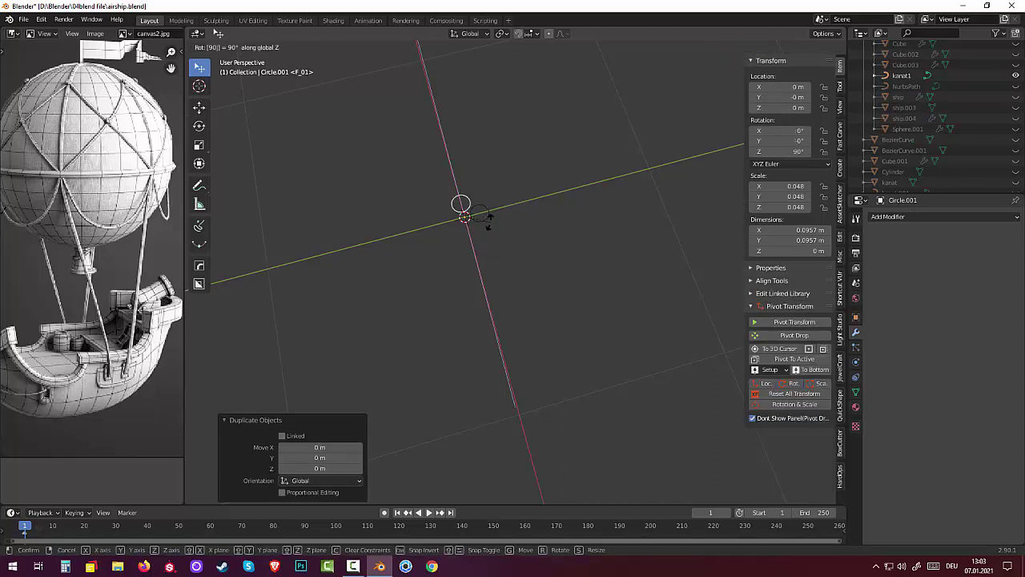
key(Return)
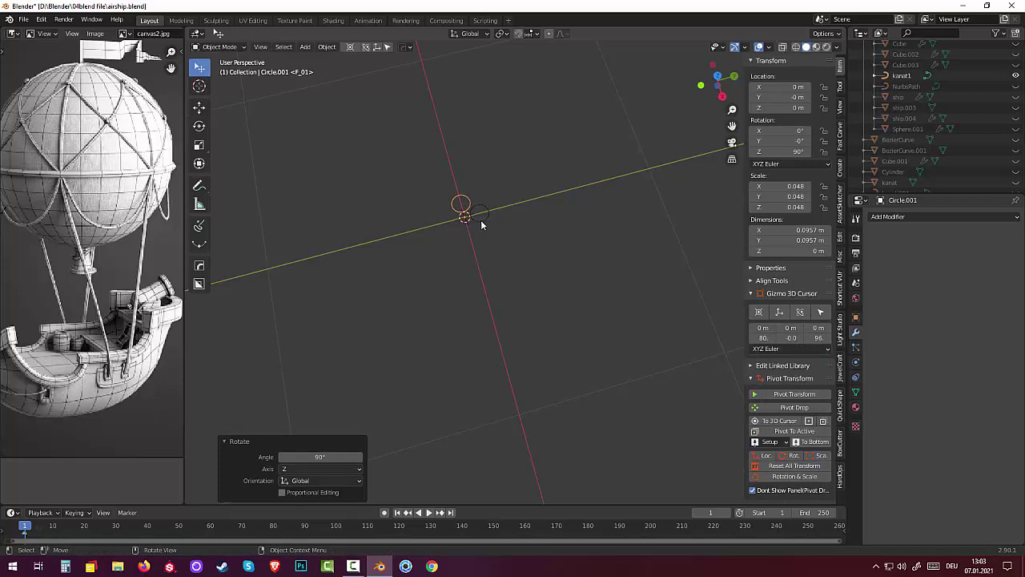
click(481, 224)
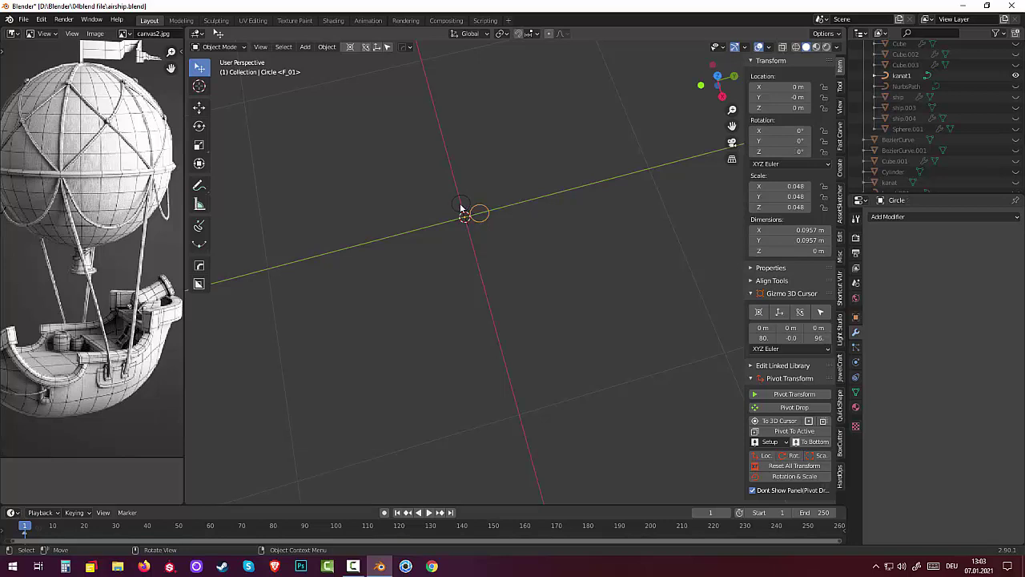
click(470, 207)
key(Delete)
- Reposition the small circle and set its origin to the 3D cursor
click(480, 221)
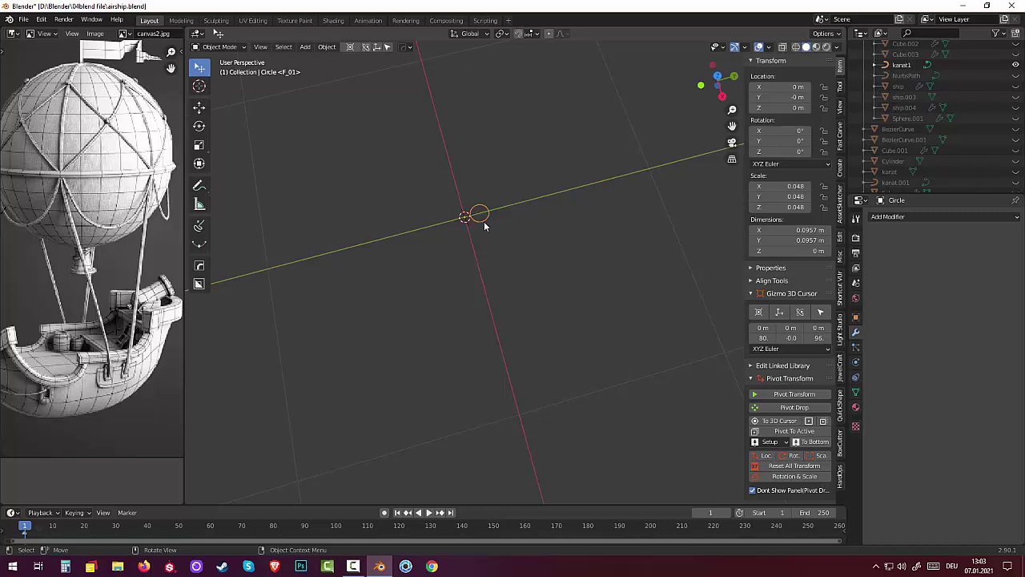
key(g)
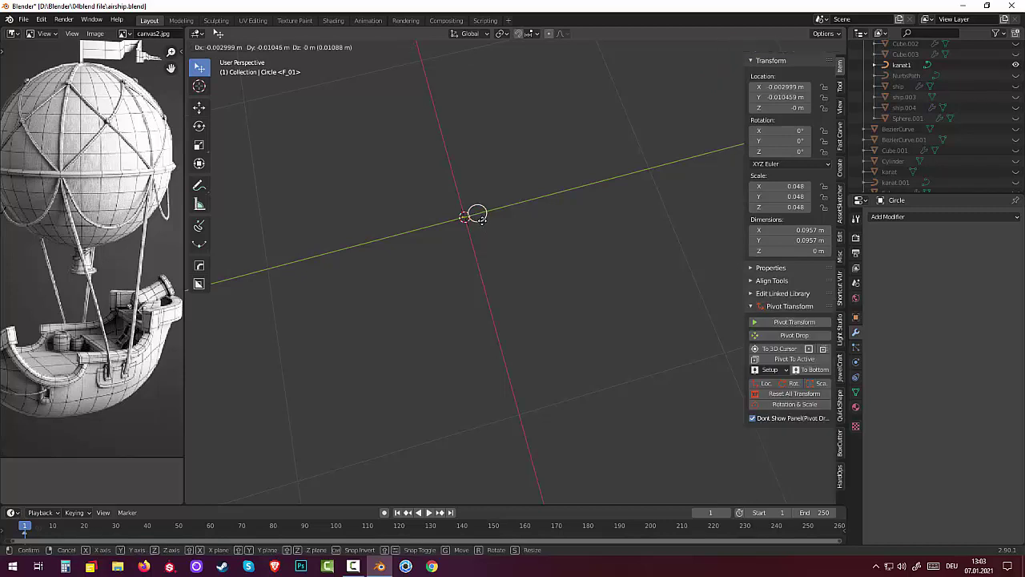
click(481, 218)
click(323, 47)
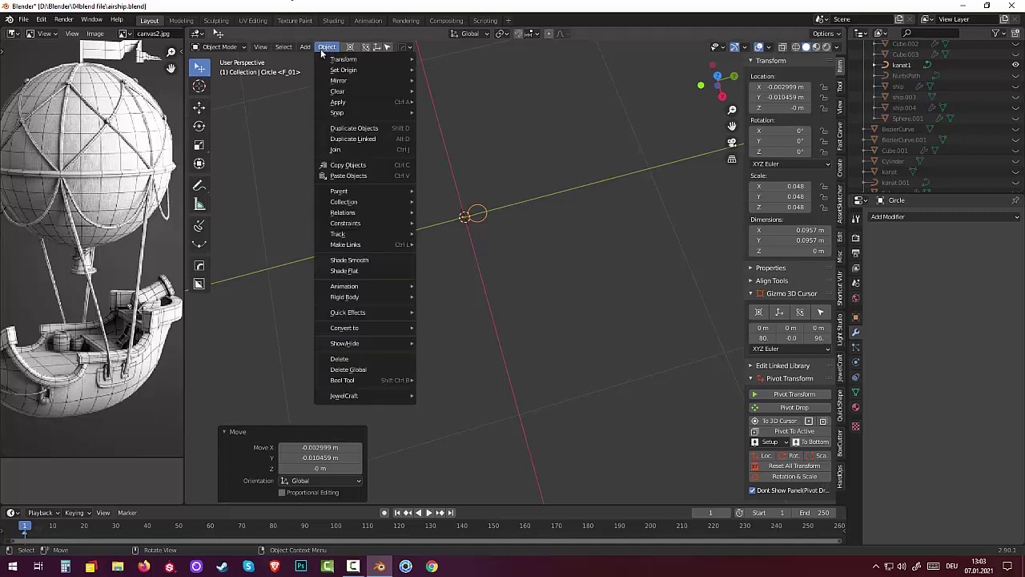
mouse_move(343, 70)
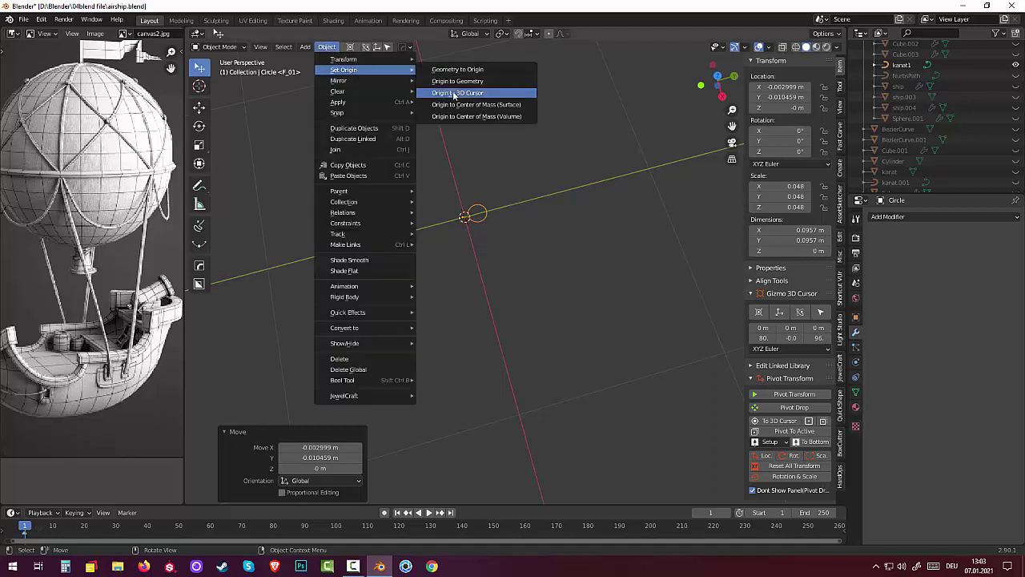
click(455, 94)
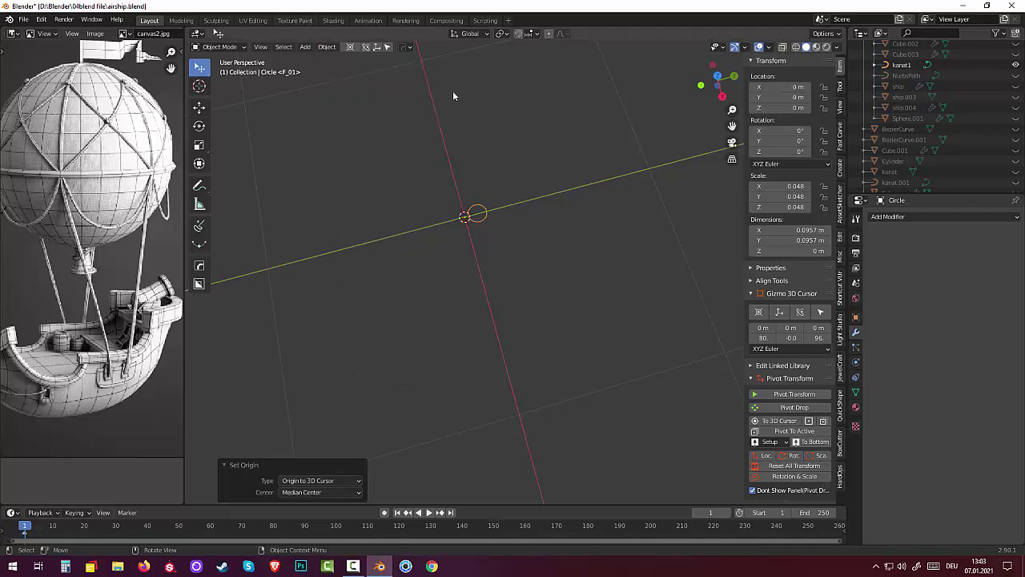
- Add two in-place copies of the circle, rotated 90° and 180° about Z
key(shift+d)
right_click(484, 224)
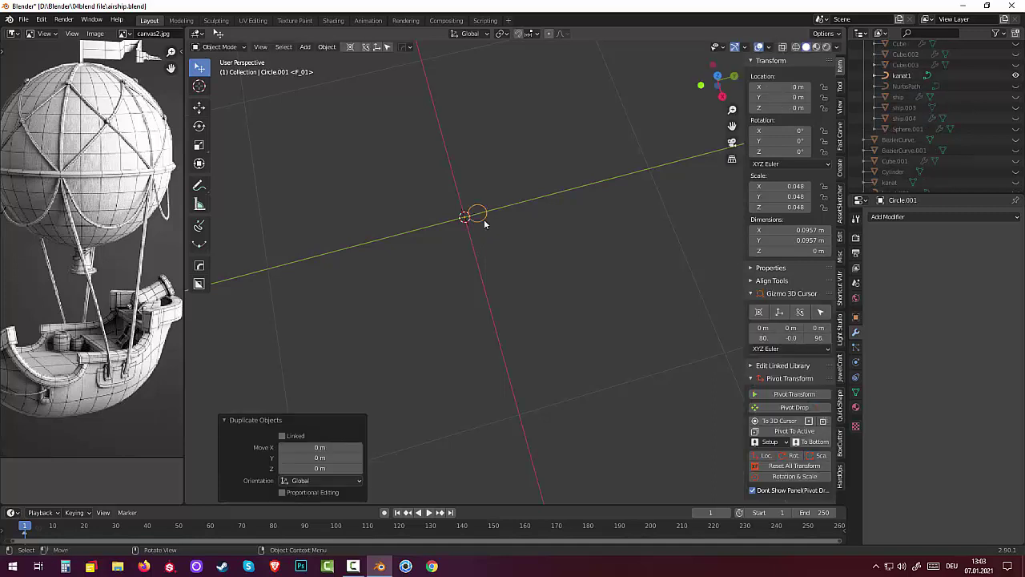
text(rz90)
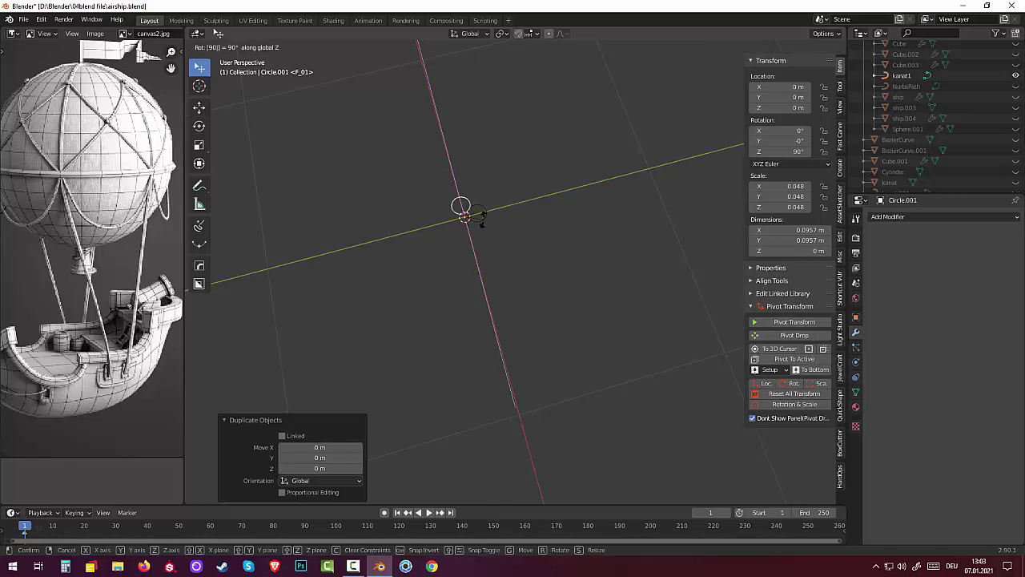
key(Return)
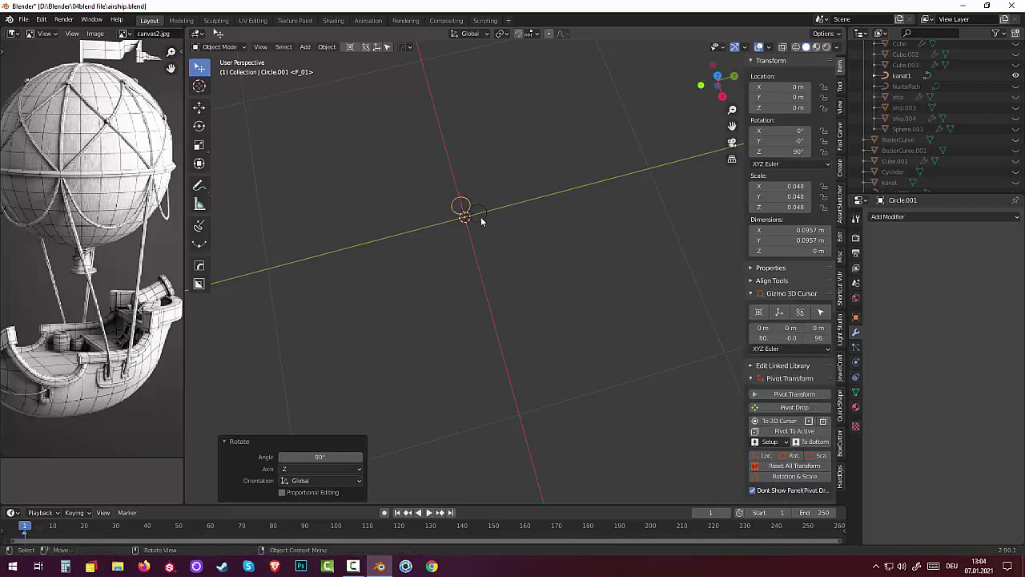
key(shift+d)
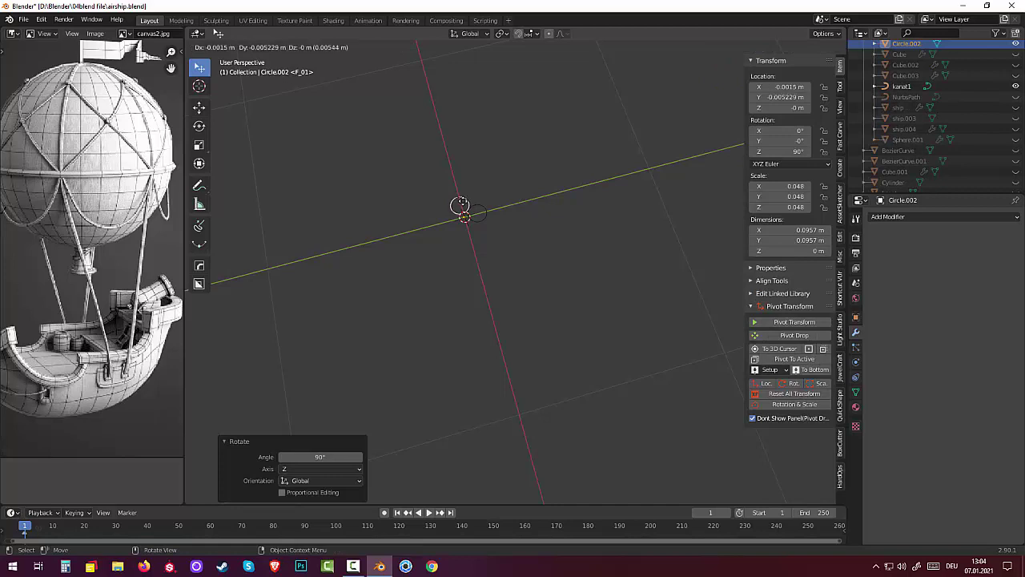
key(r)
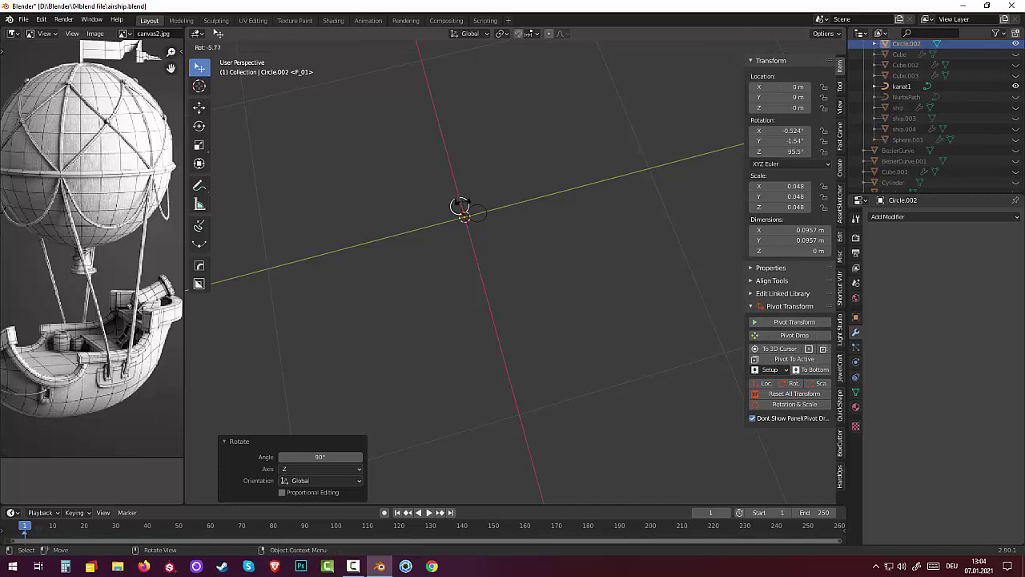
text(z)
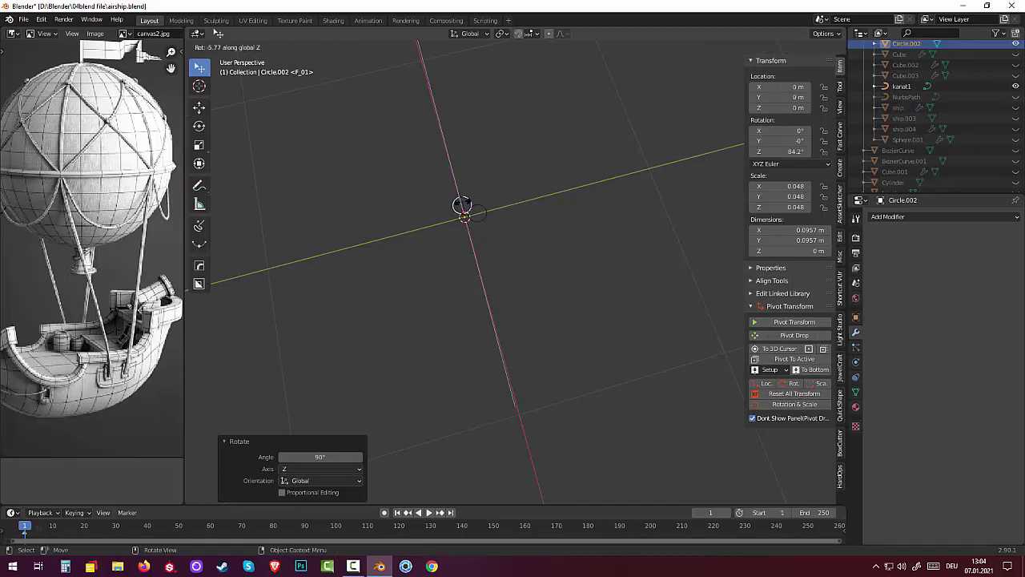
text(90)
key(Return)
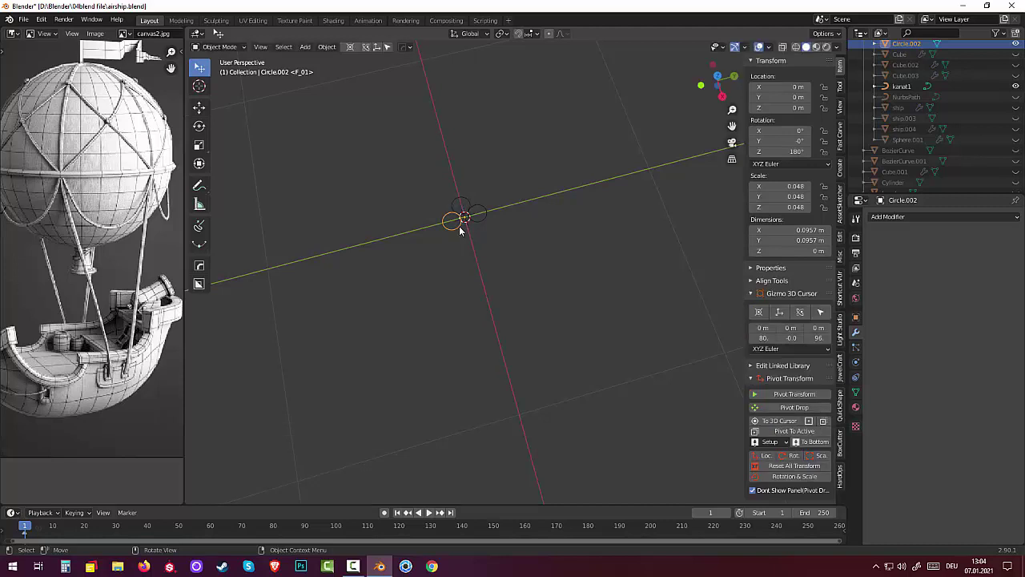
- Add a fourth in-place circle copy rotated to 270° about Z
key(shift)
key(shift+d)
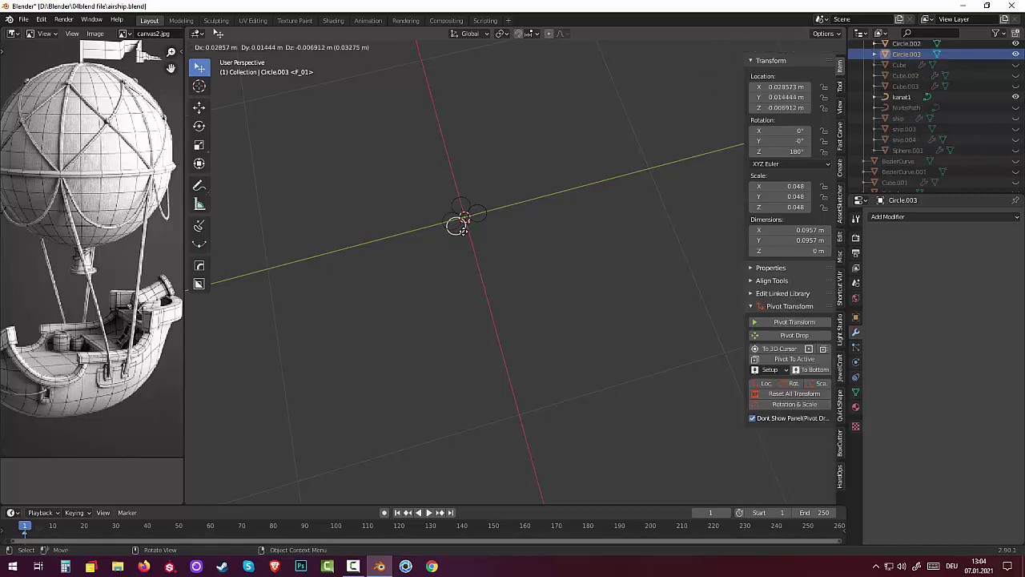
right_click(462, 229)
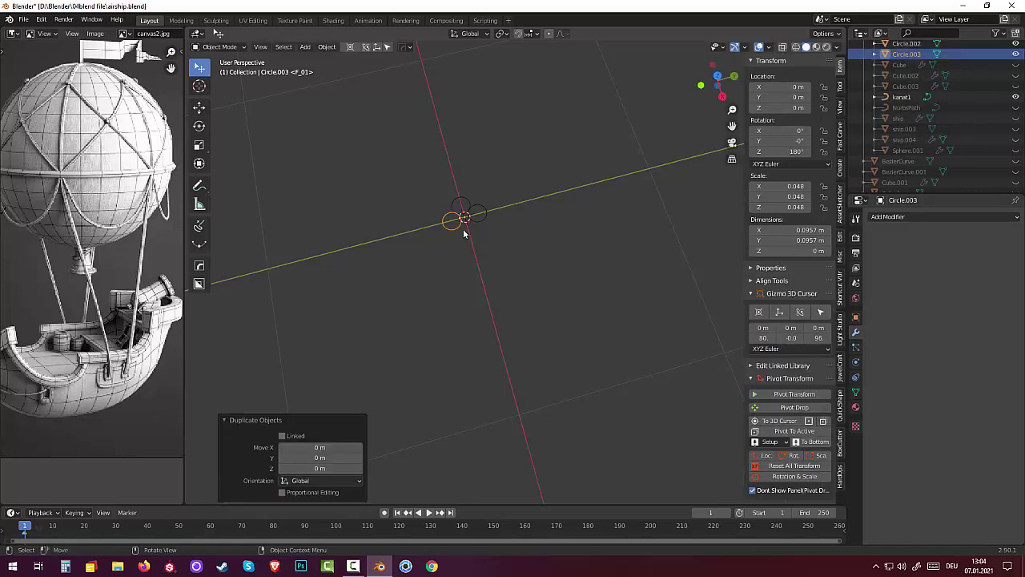
key(r)
key(z)
key(9)
key(0)
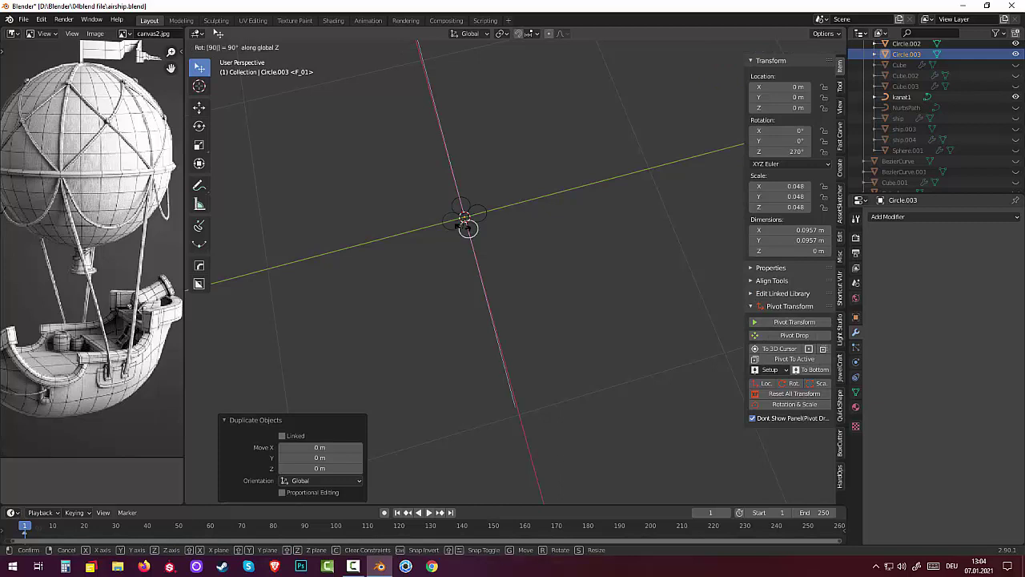
key(Return)
- Select all four circles of the clover
middle_drag(481, 233, 471, 190)
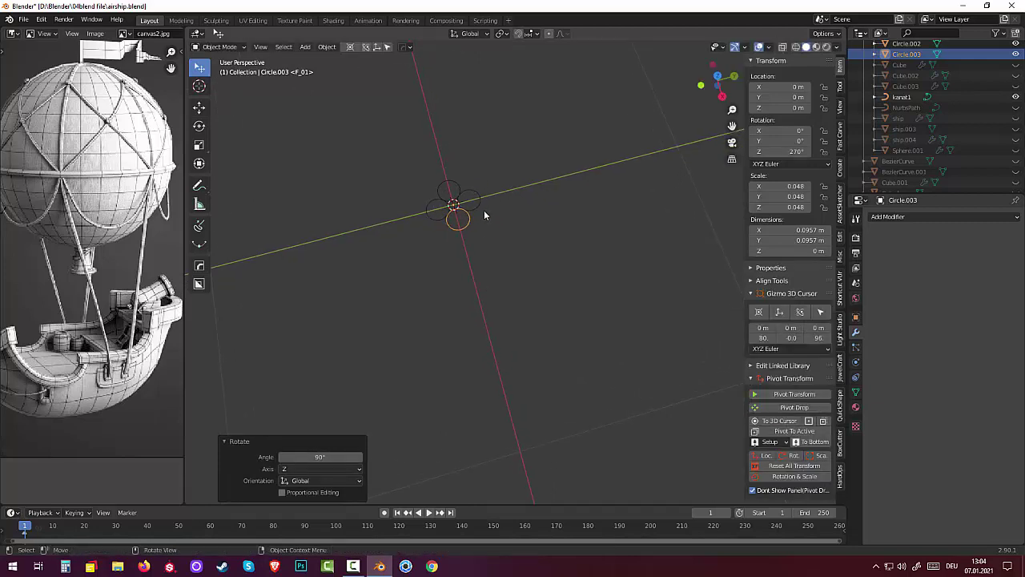
click(477, 207)
shift+click(453, 226)
shift+click(437, 213)
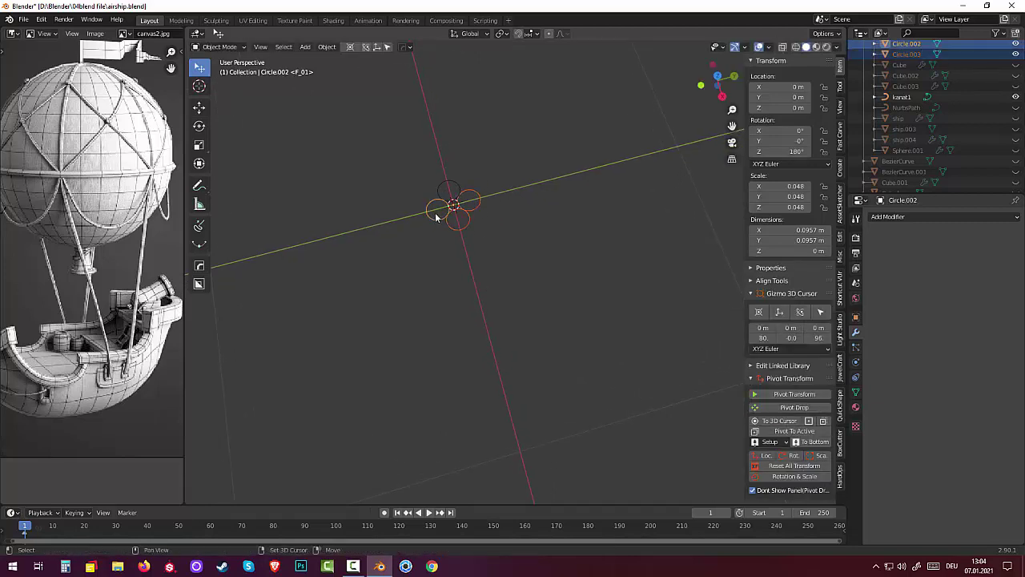
shift+click(448, 190)
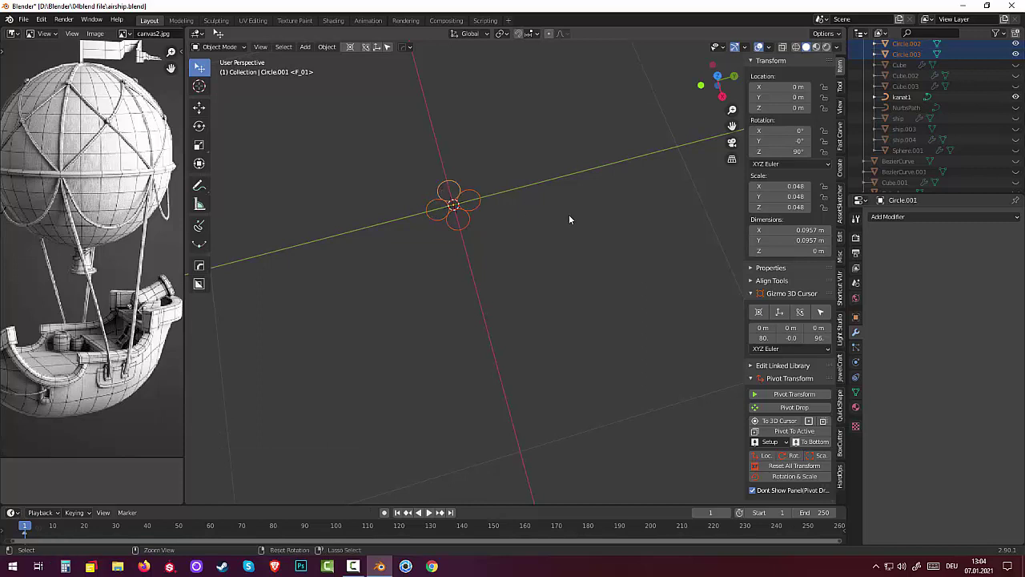
- Join the four circles into a single object with Ctrl+J, then check the kanat1 curve
key(ctrl+j)
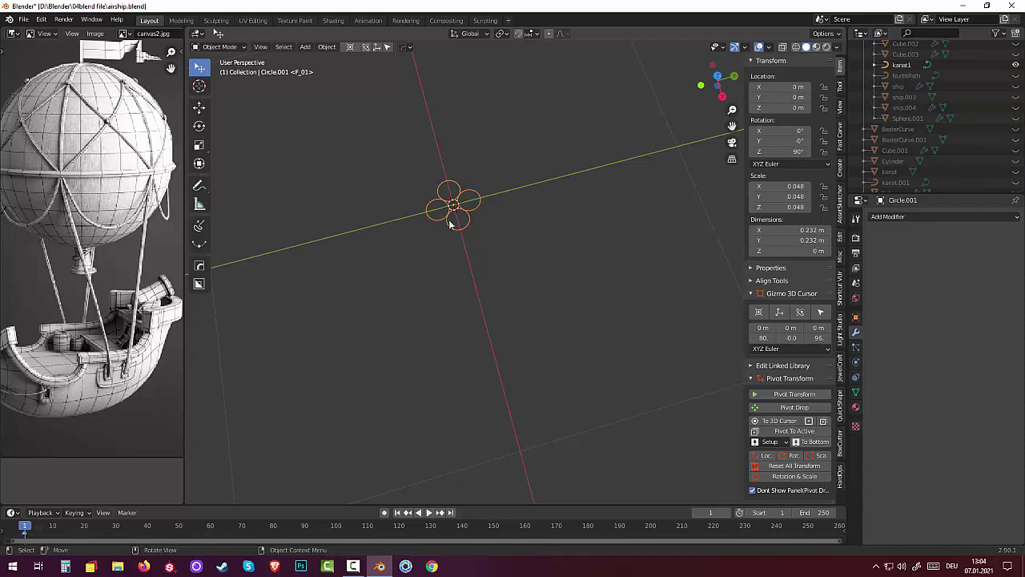
scroll(622, 383, down, 5)
scroll(615, 379, down, 2)
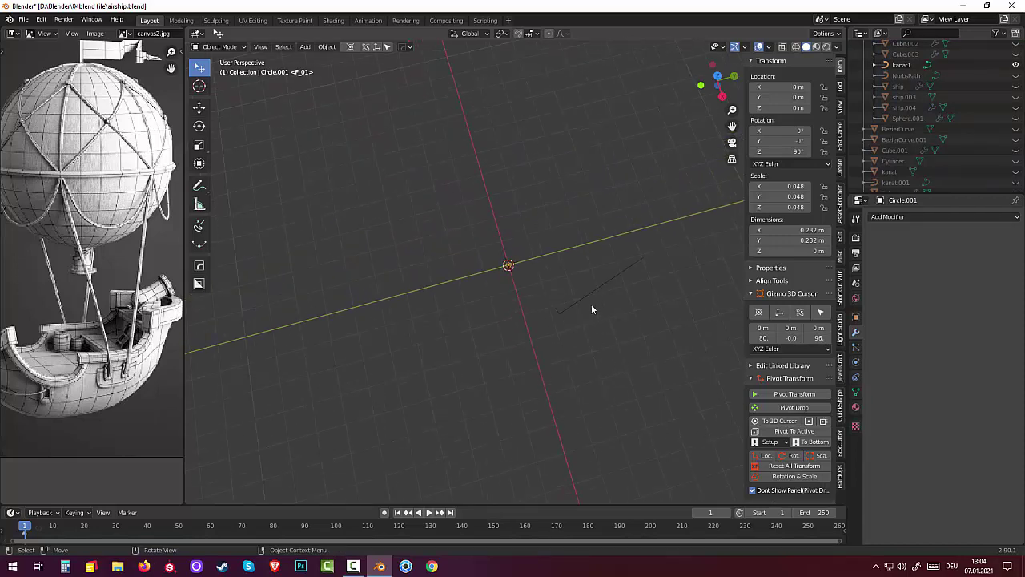
click(591, 296)
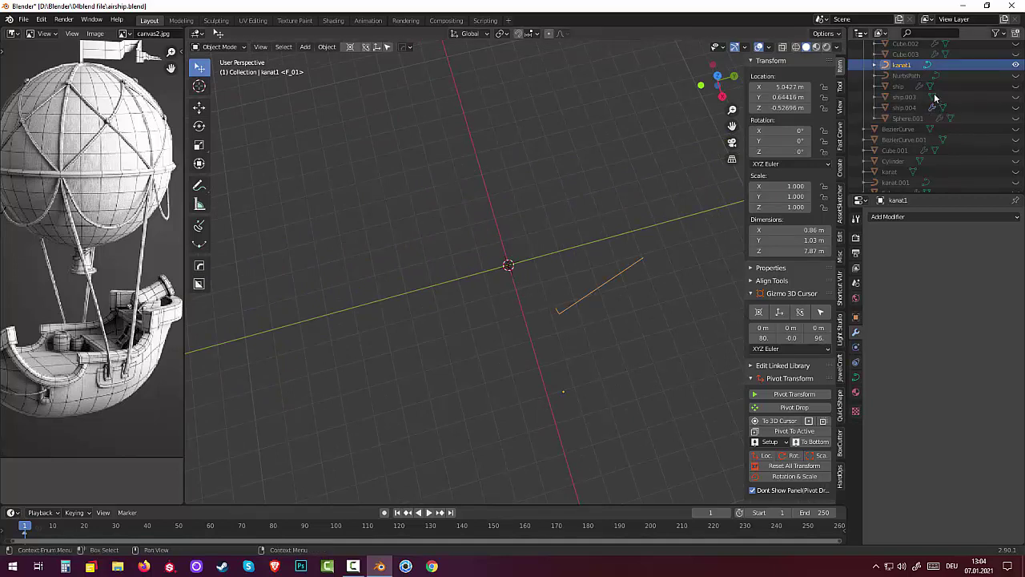
scroll(511, 295, up, 2)
scroll(509, 290, up, 1)
scroll(507, 282, up, 2)
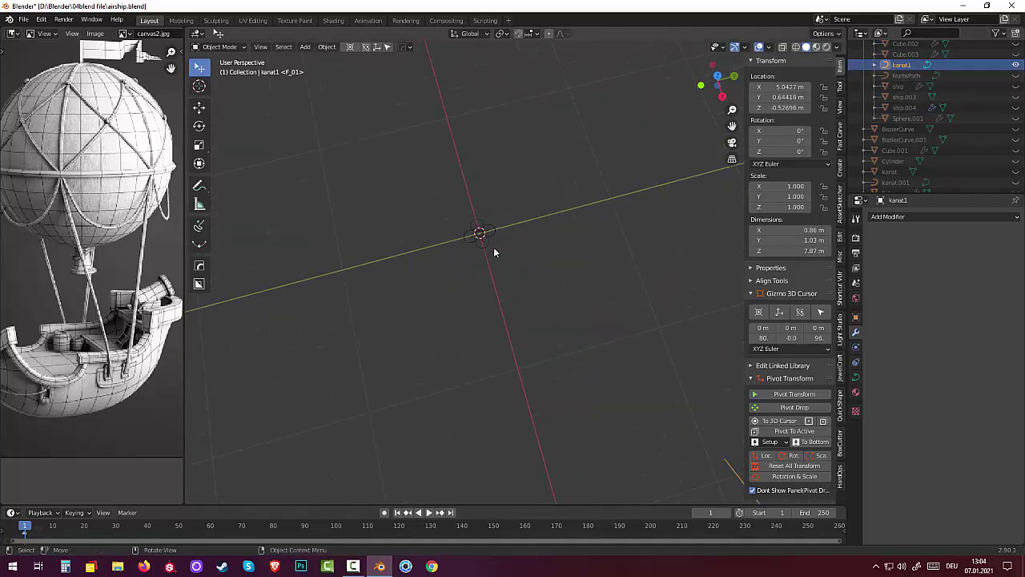
- Reselect the joined Circle.001, toggle its visibility and browse the Add Modifier list
click(489, 244)
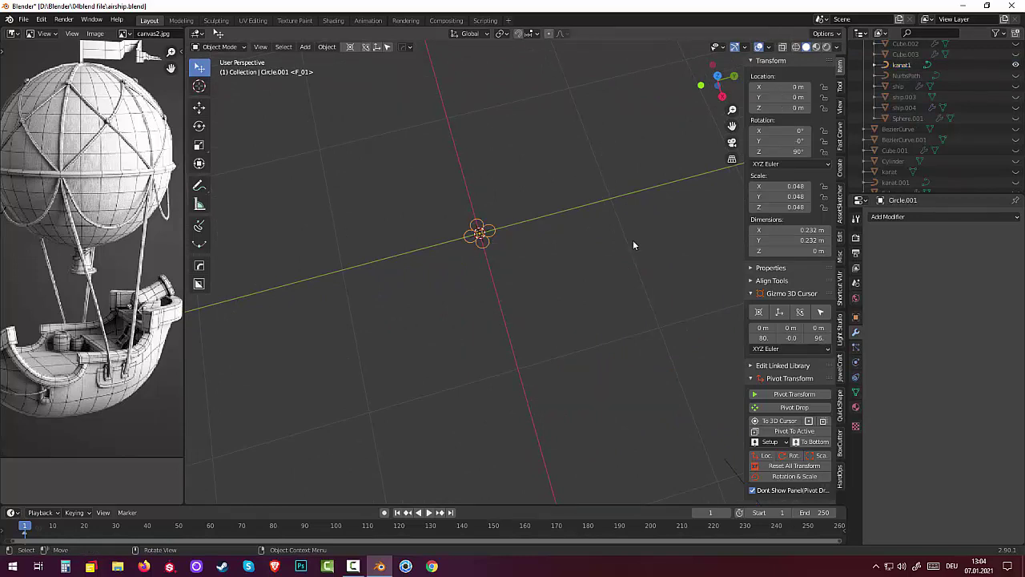
scroll(929, 153, down, 1)
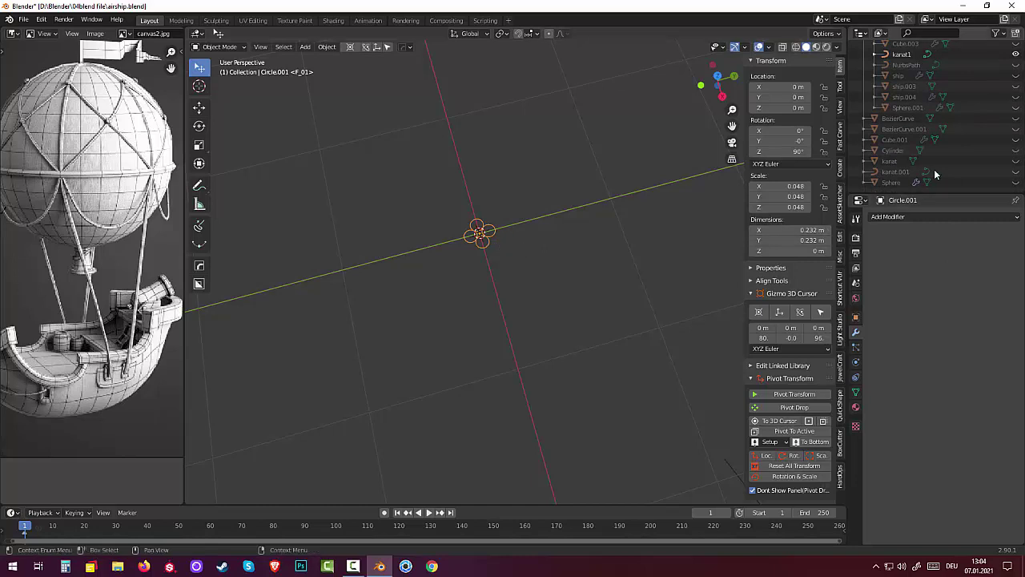
scroll(960, 107, up, 2)
scroll(960, 107, up, 4)
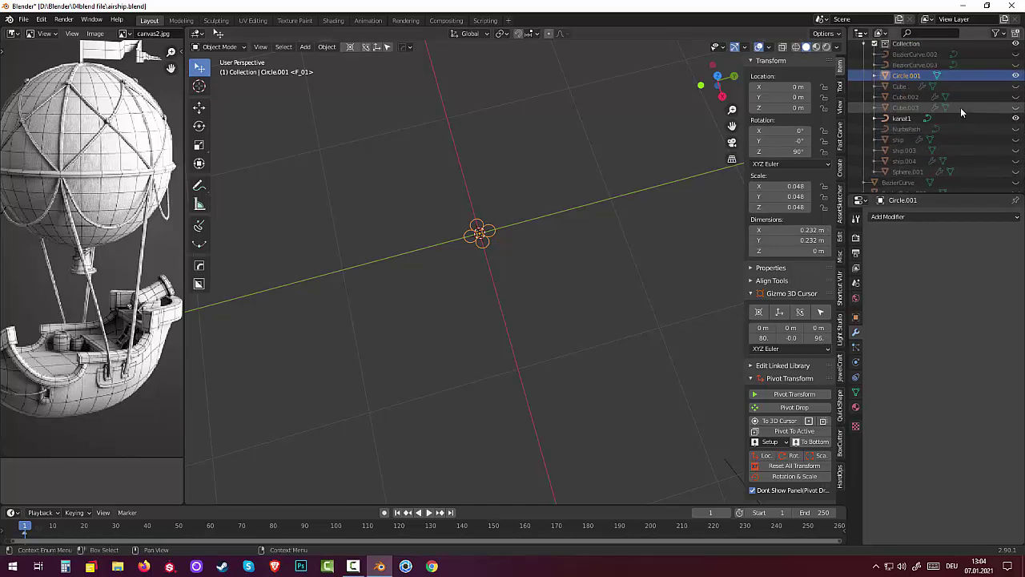
click(1015, 76)
click(1016, 76)
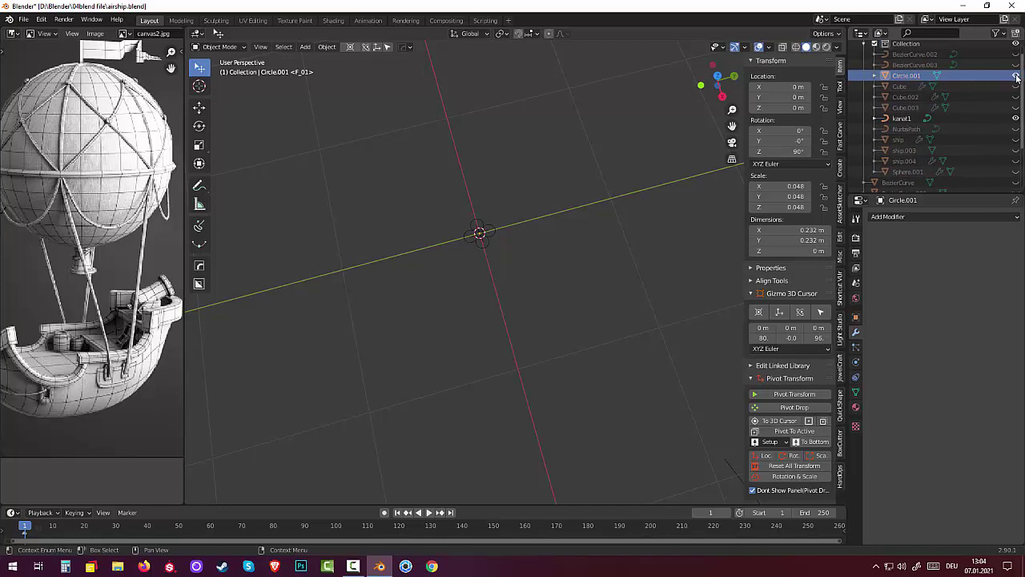
click(488, 252)
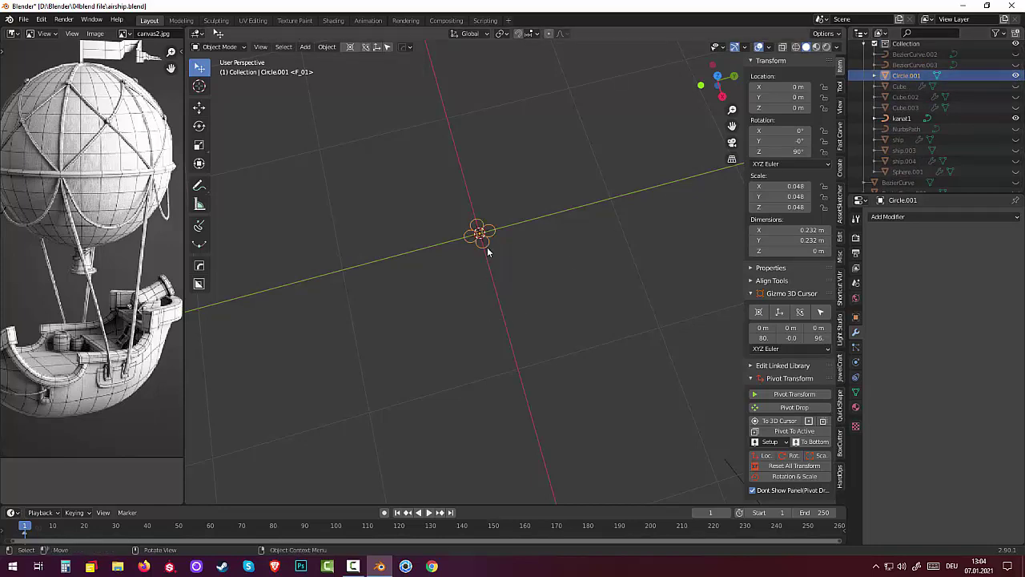
click(895, 218)
key(Escape)
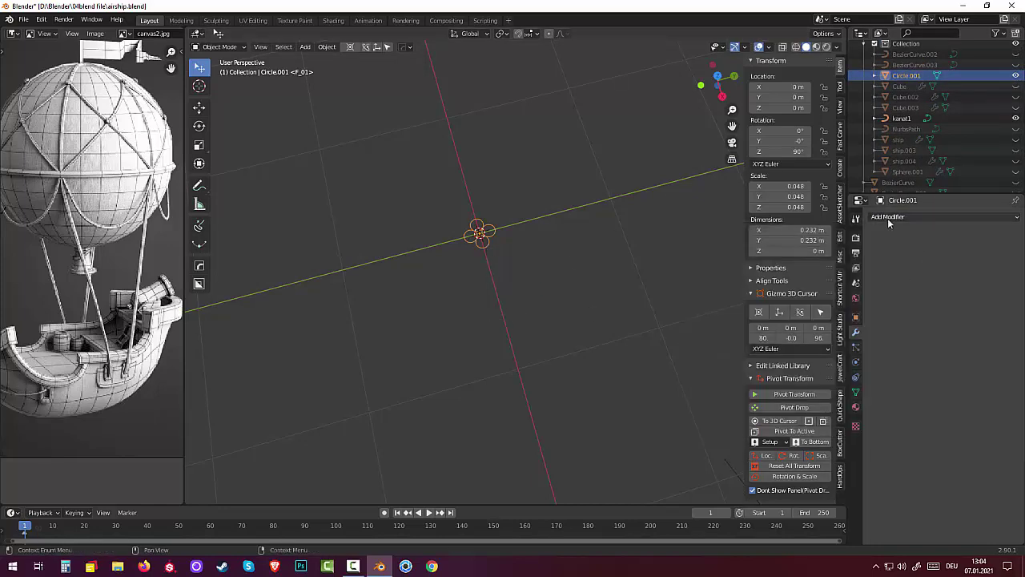
- Add a Screw modifier to Circle.001 and set its screw value to 21.9 m
click(887, 218)
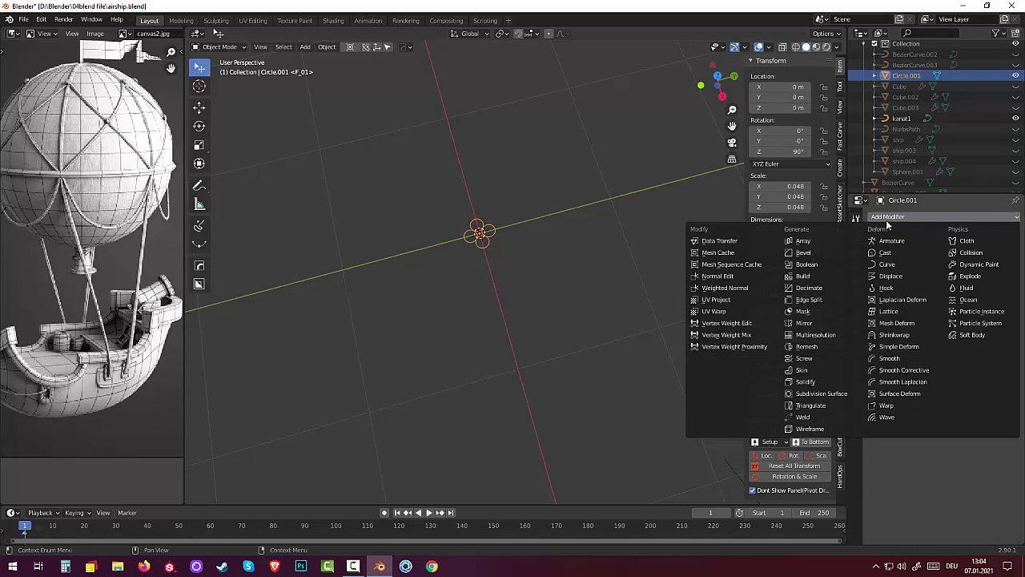
click(809, 359)
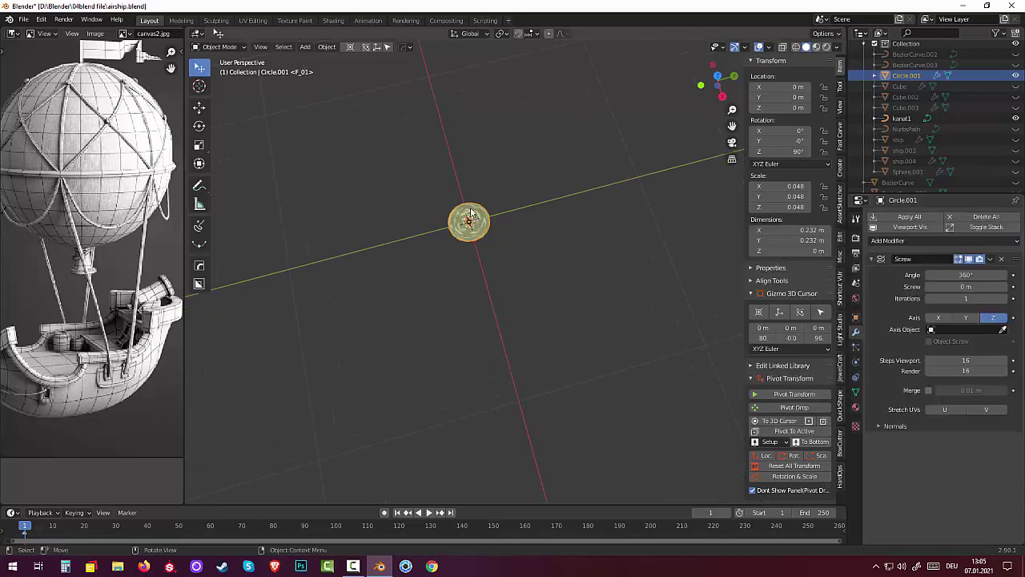
middle_drag(477, 222, 464, 184)
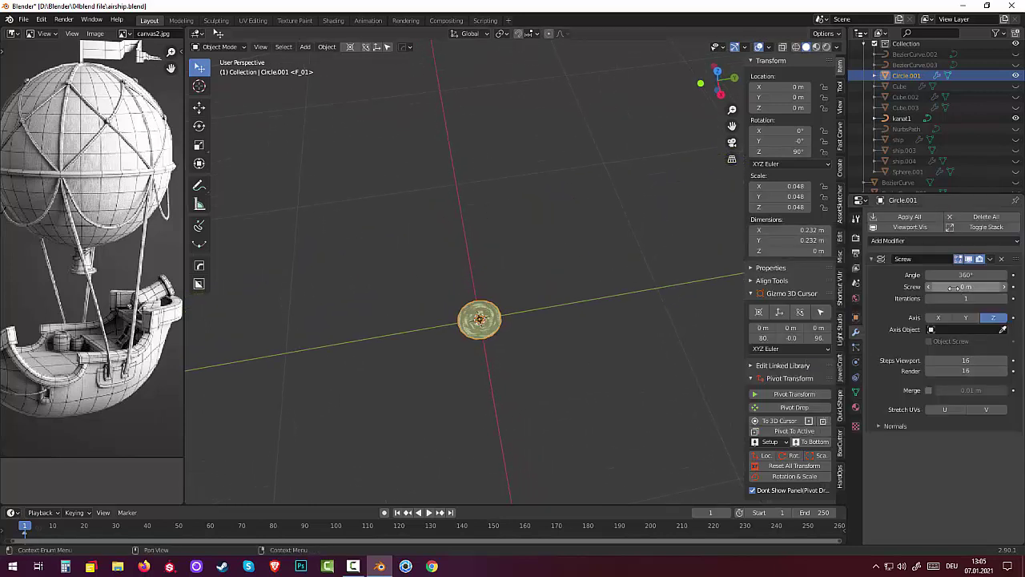
drag(960, 286, 986, 286)
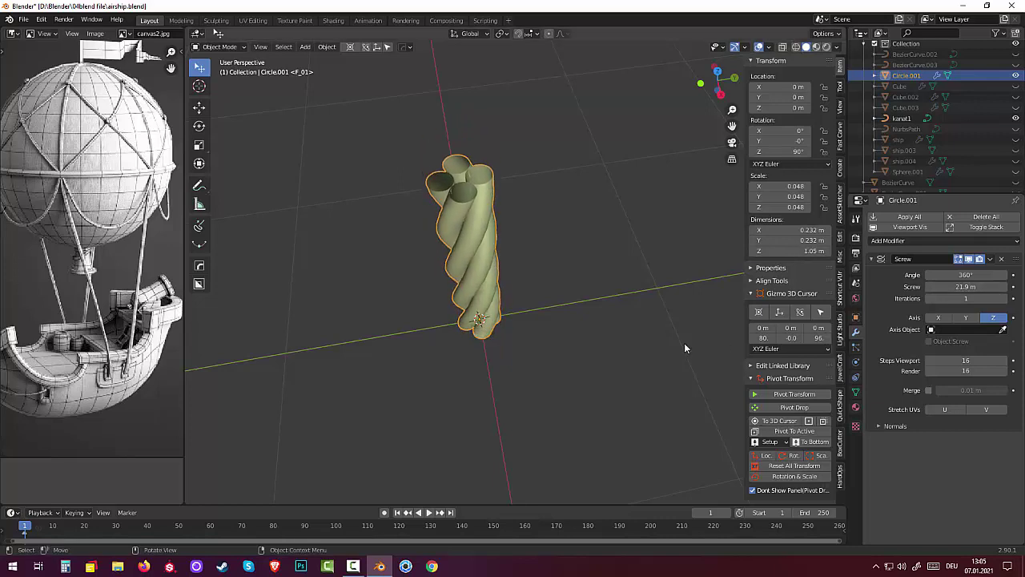
middle_drag(684, 343, 660, 302)
scroll(654, 301, down, 4)
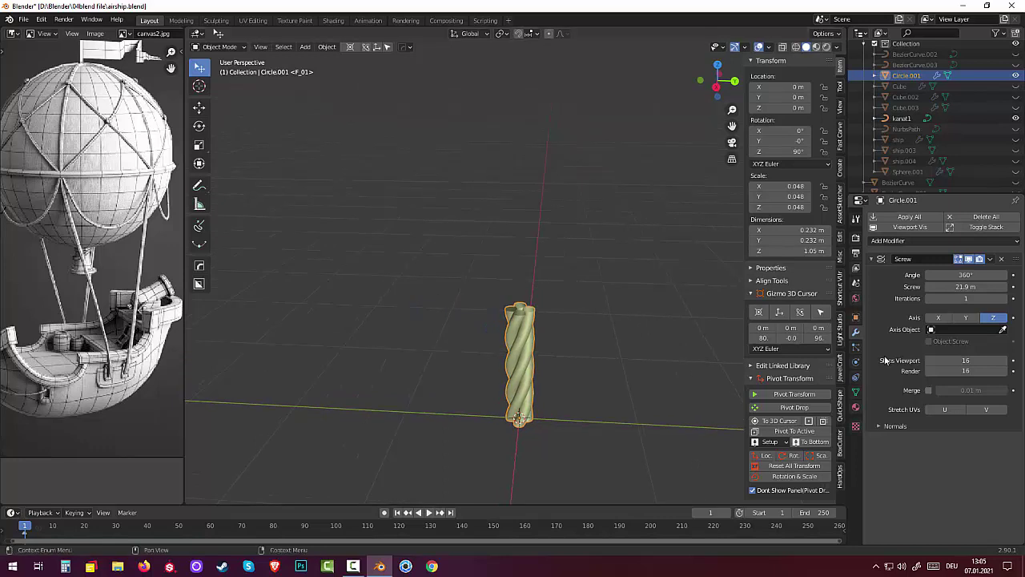
scroll(577, 445, down, 2)
scroll(578, 444, down, 2)
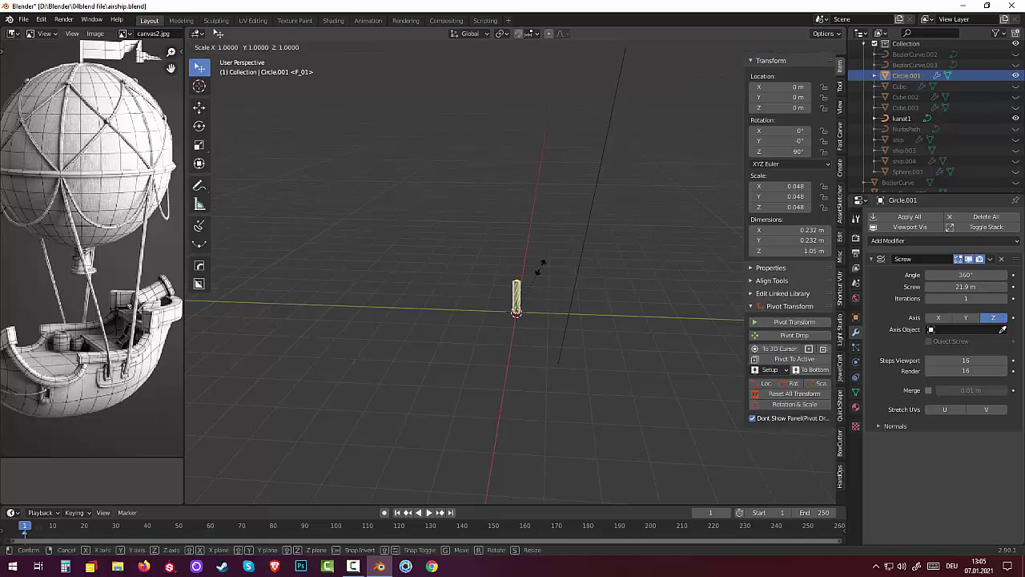
- Scale the twisted rope piece down to 0.559
key(s)
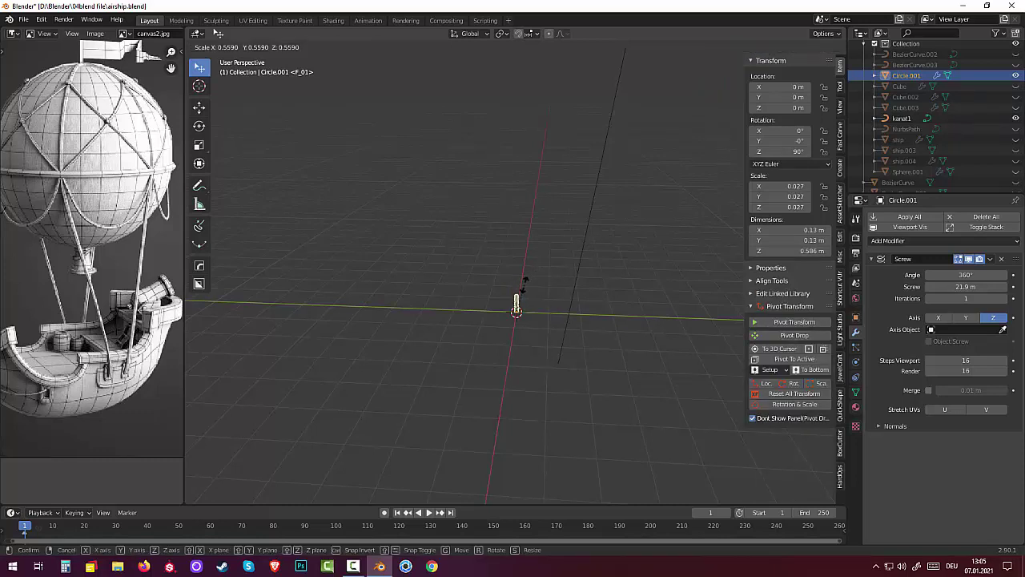
click(525, 285)
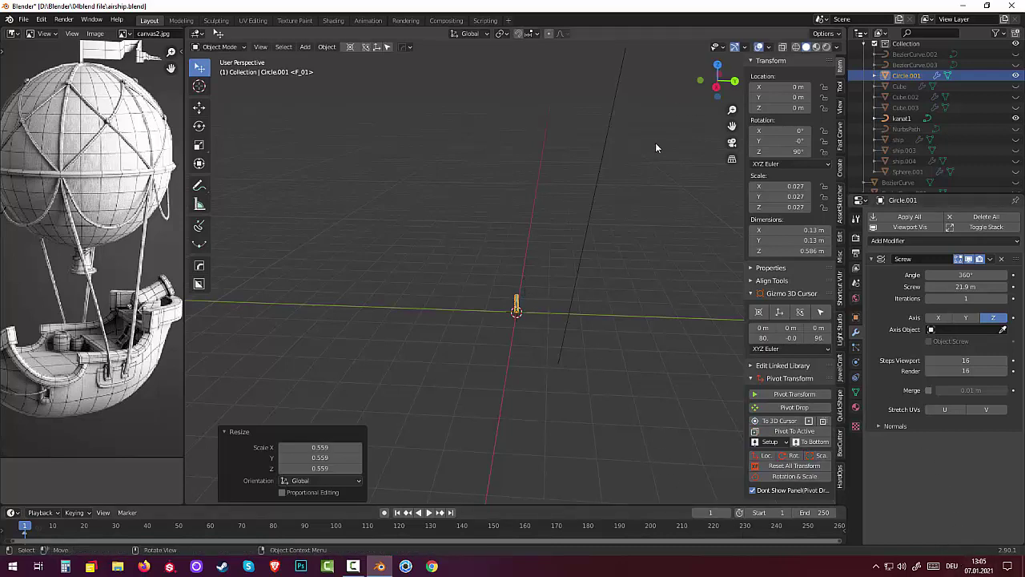
middle_drag(655, 145, 558, 195)
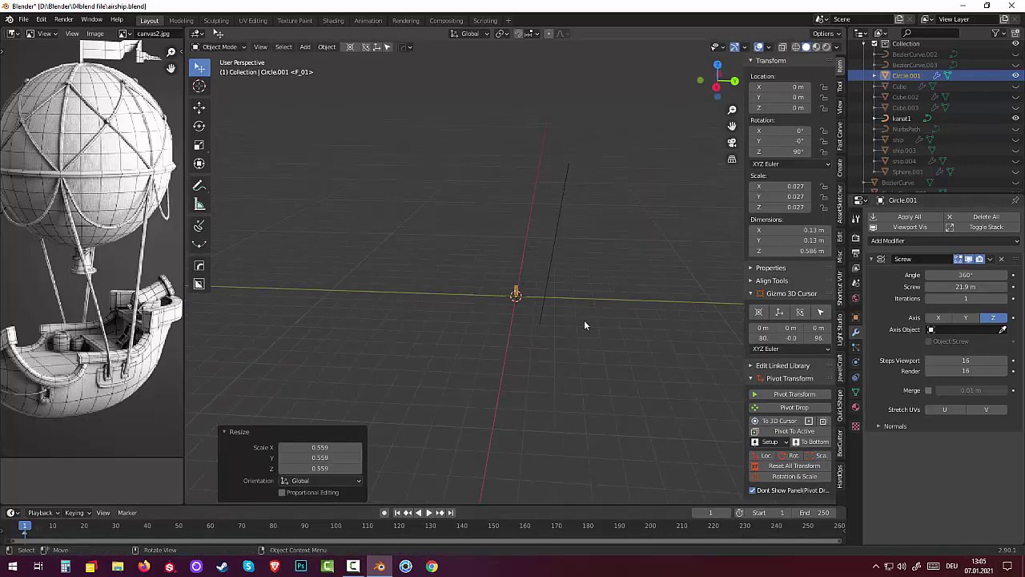
mouse_move(622, 319)
middle_down()
mouse_move(636, 297)
mouse_move(620, 301)
middle_up()
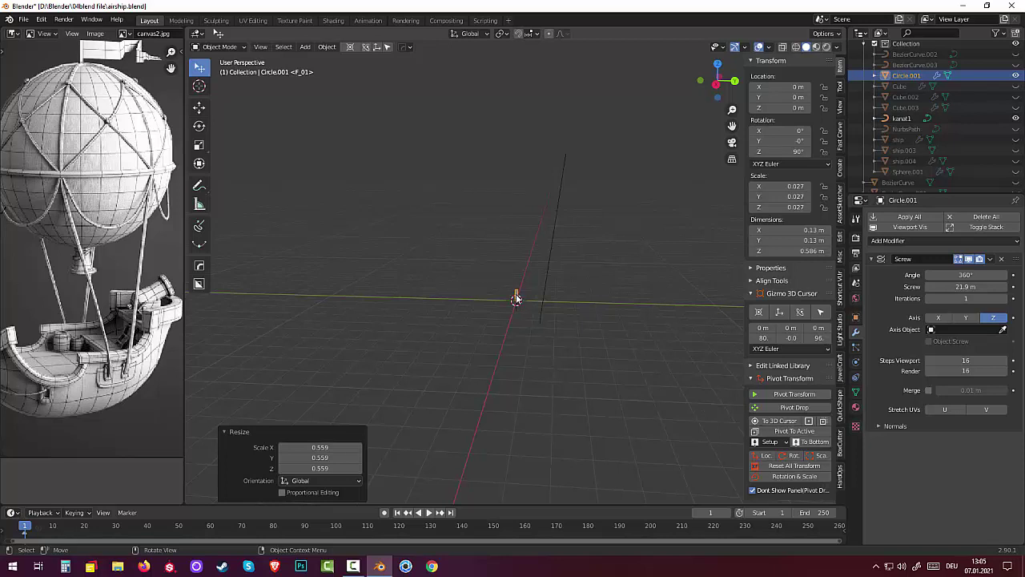
- Duplicate the rope piece as Circle.002 and move it 7.064 m along Y
key(shift)
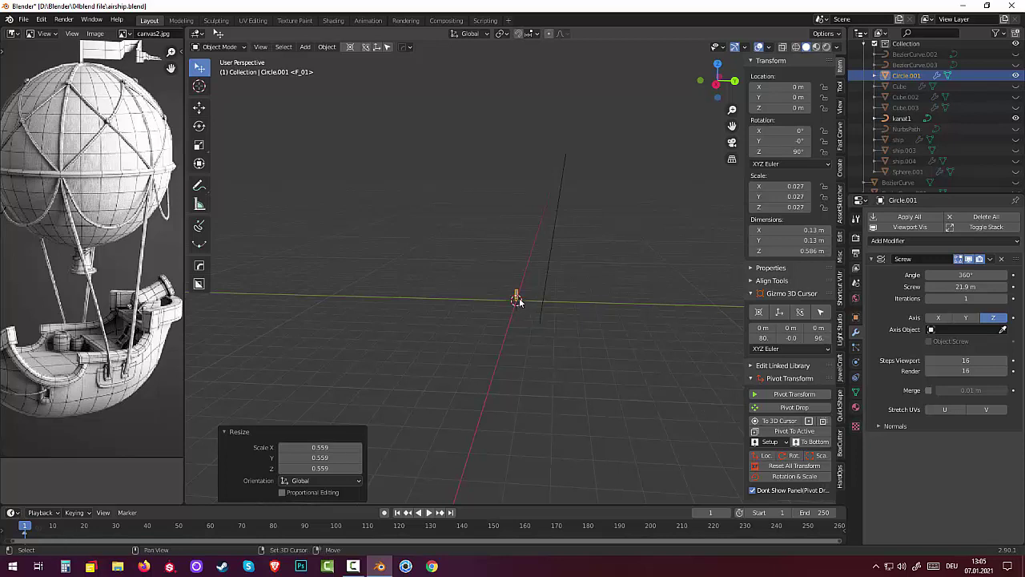
key(shift+d)
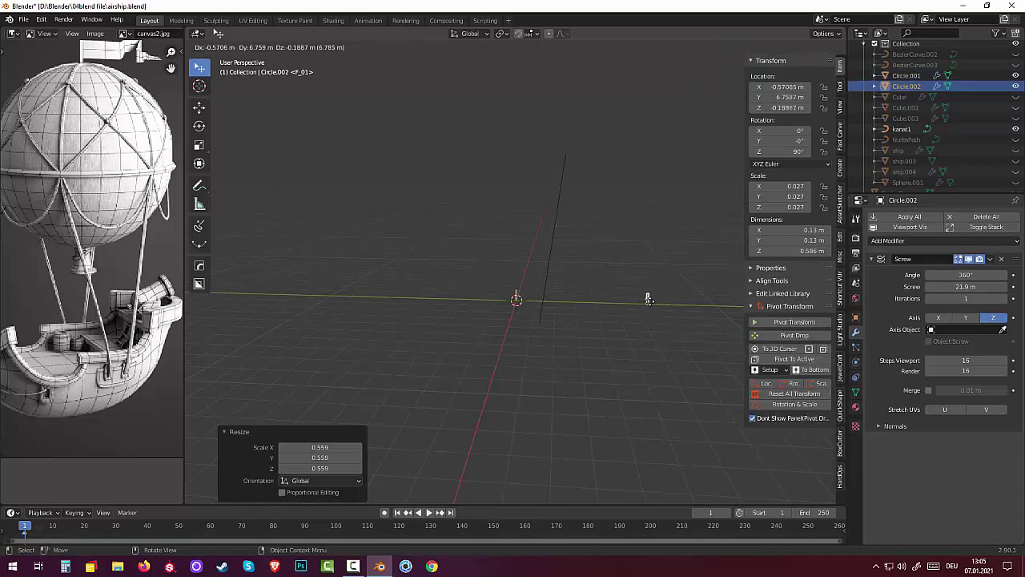
key(y)
key(Escape)
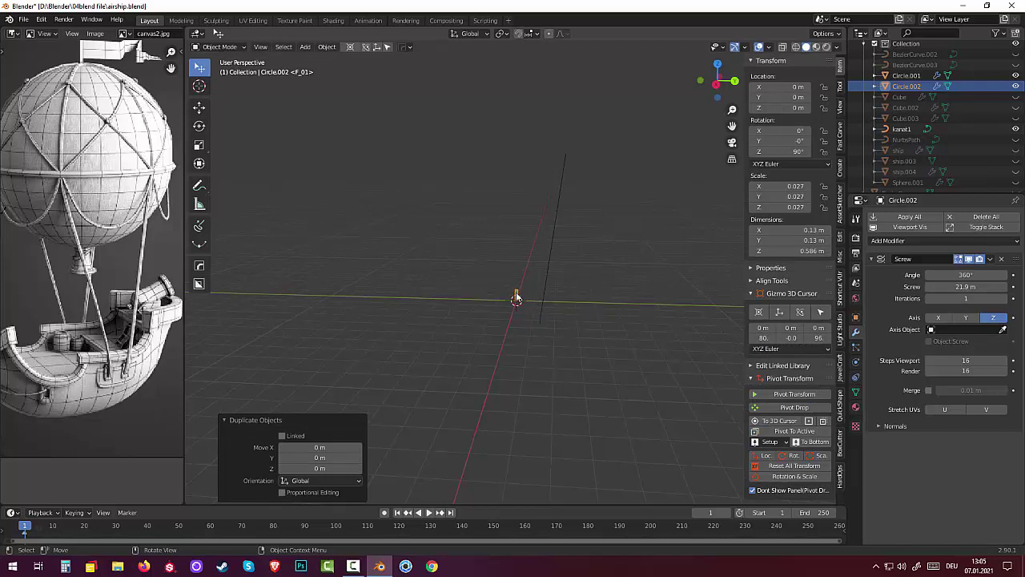
key(g)
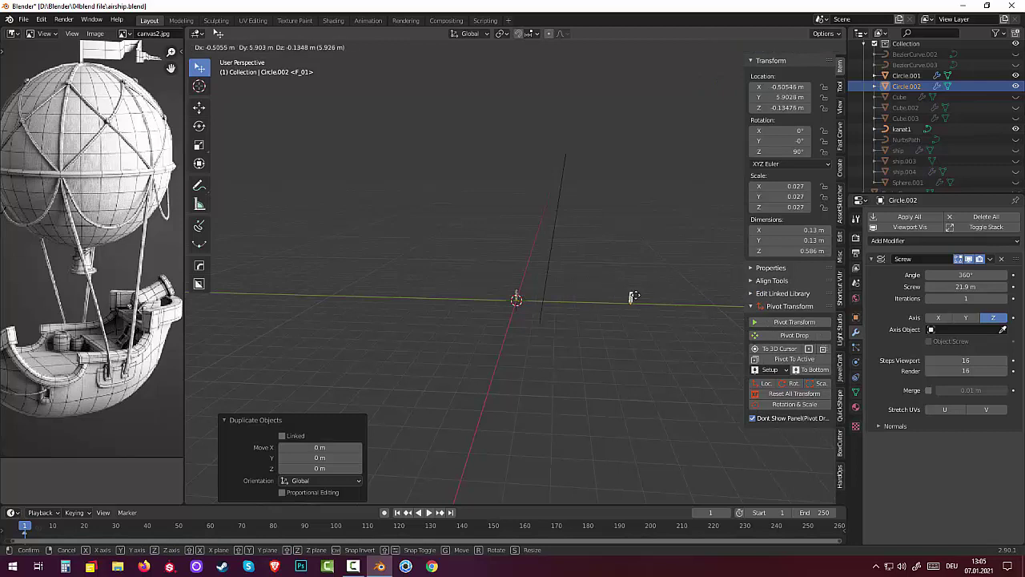
key(y)
click(655, 299)
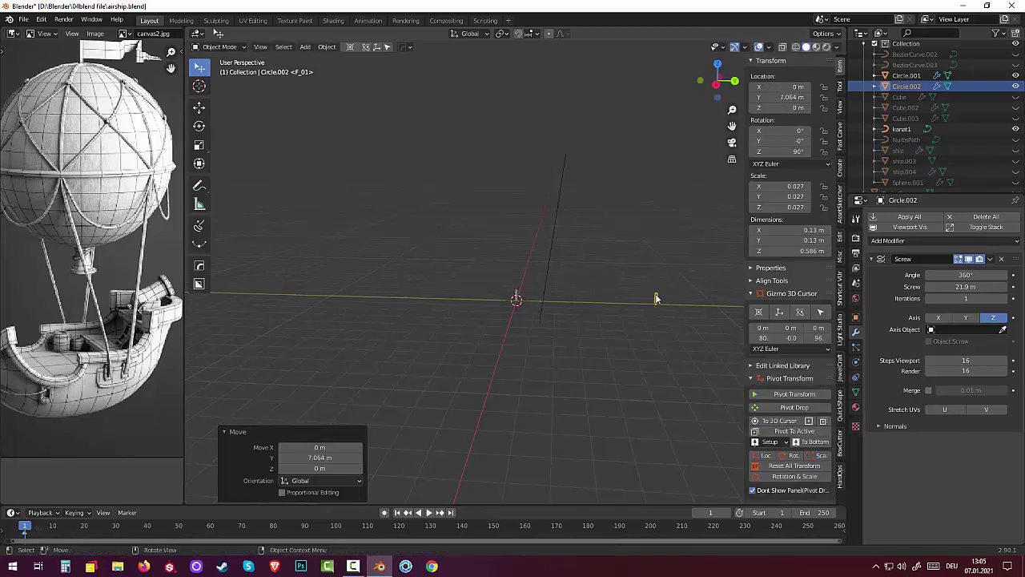
- Add a Curve modifier to rope Circle.001 targeting the kanat1 curve
click(517, 297)
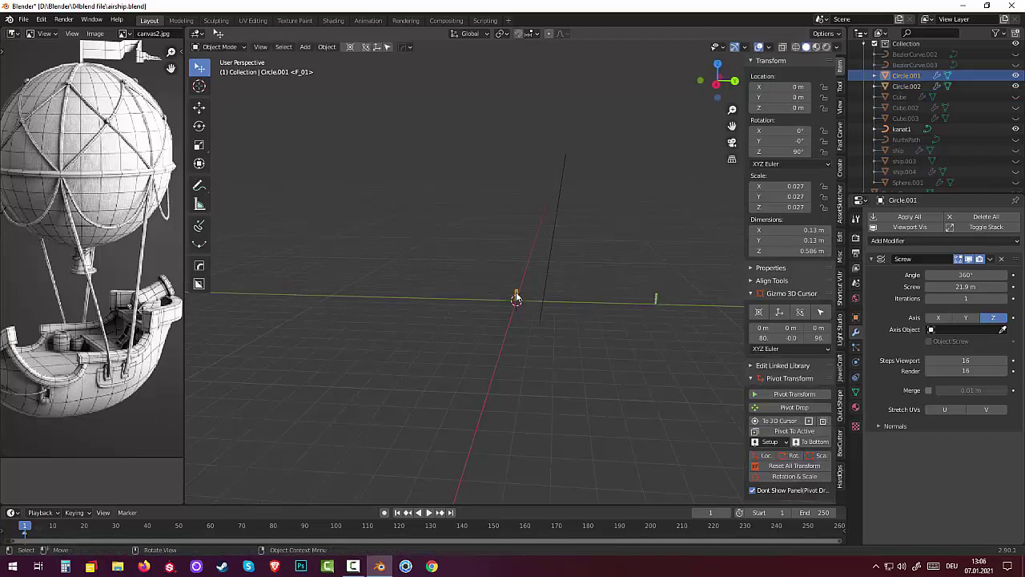
scroll(529, 325, up, 2)
scroll(506, 312, up, 2)
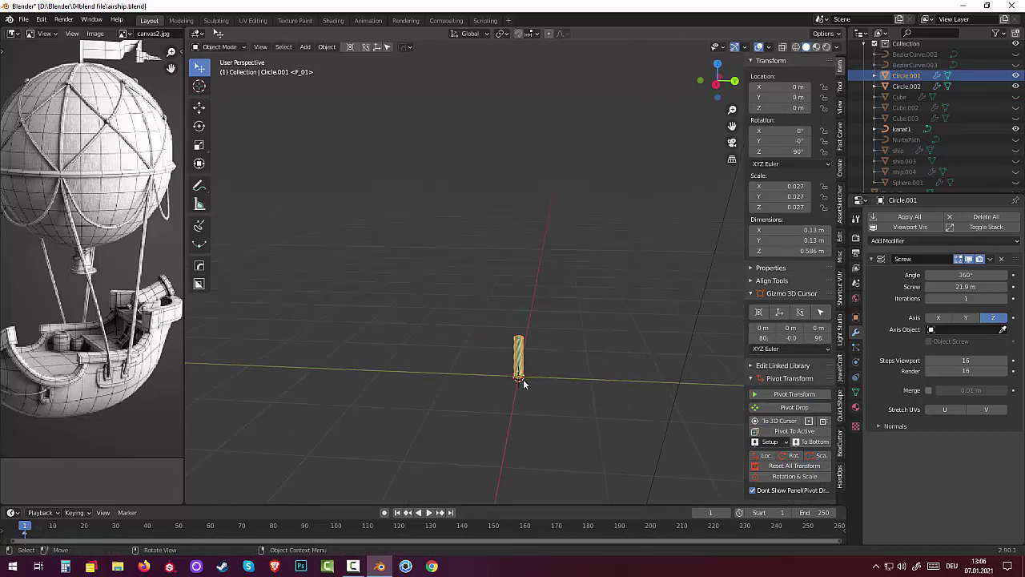
scroll(520, 372, down, 2)
scroll(524, 370, down, 2)
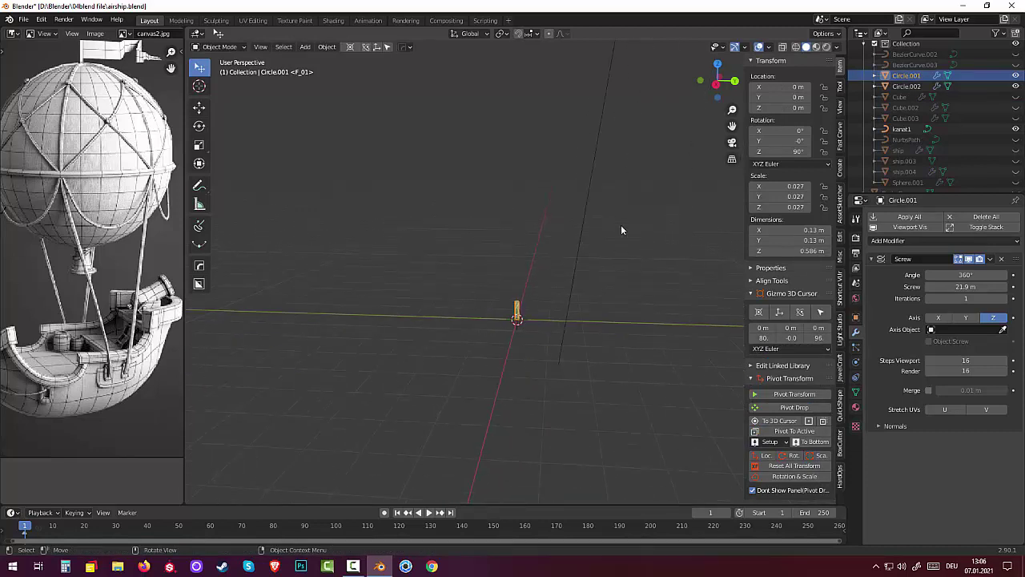
click(902, 241)
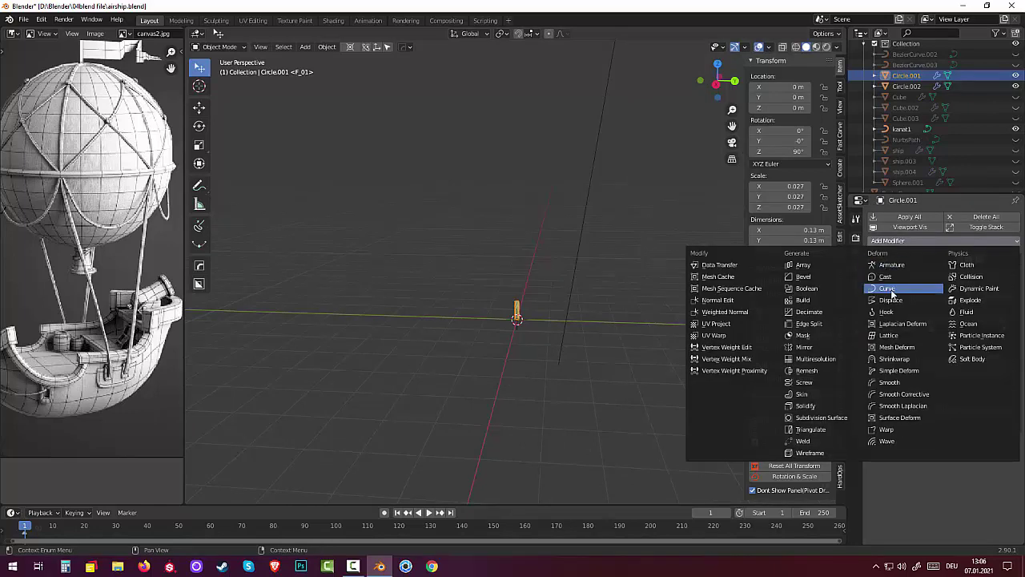
click(892, 294)
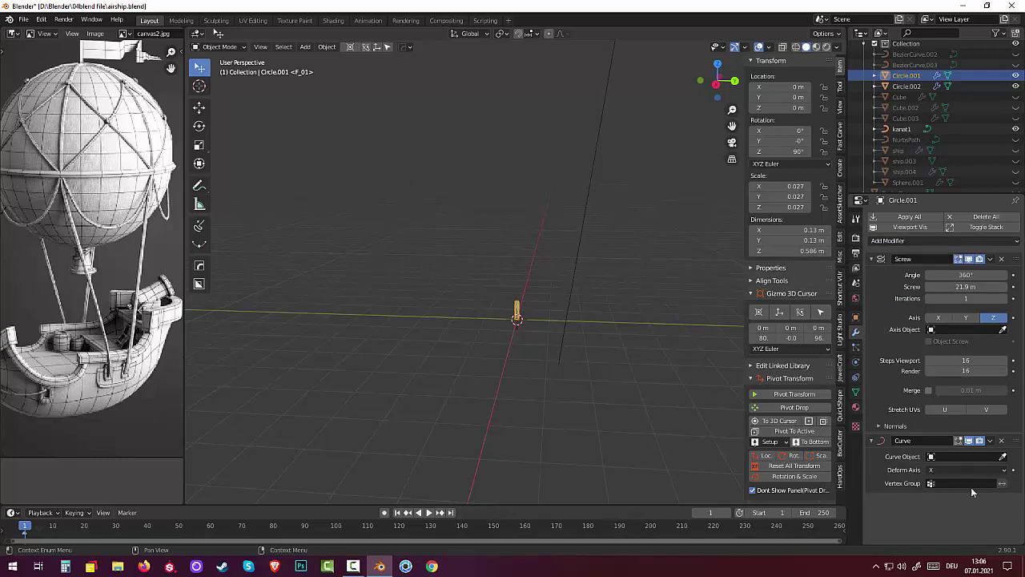
click(1003, 457)
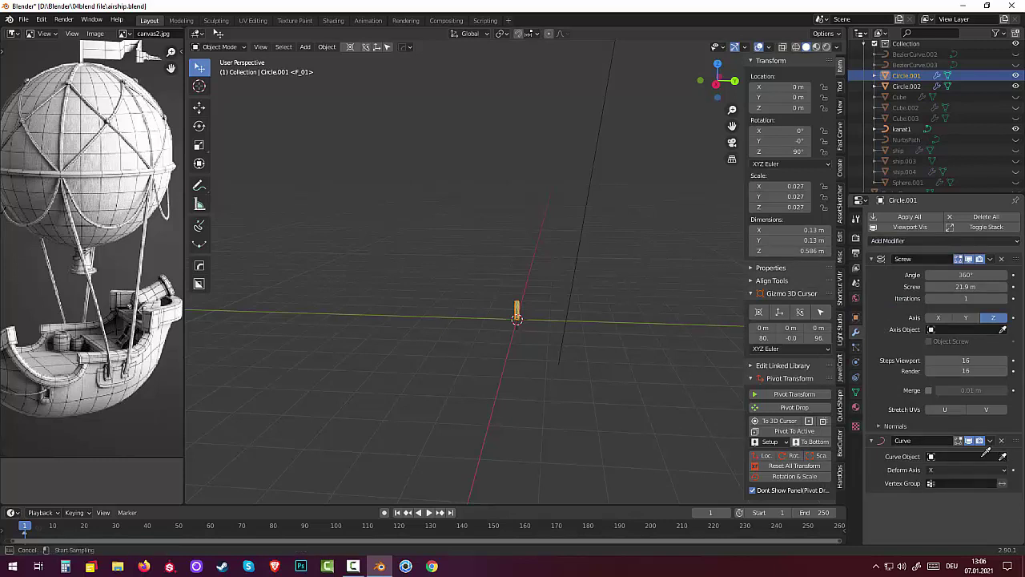
click(577, 273)
middle_drag(580, 287, 579, 292)
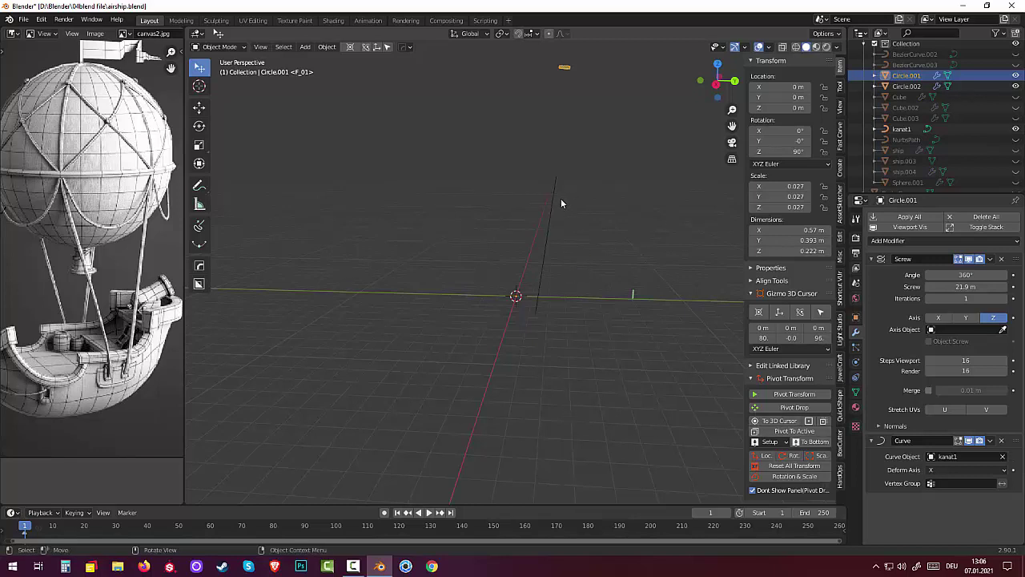
- Reset the rope's rotation and scale and set the Curve deform axis to Z
click(793, 466)
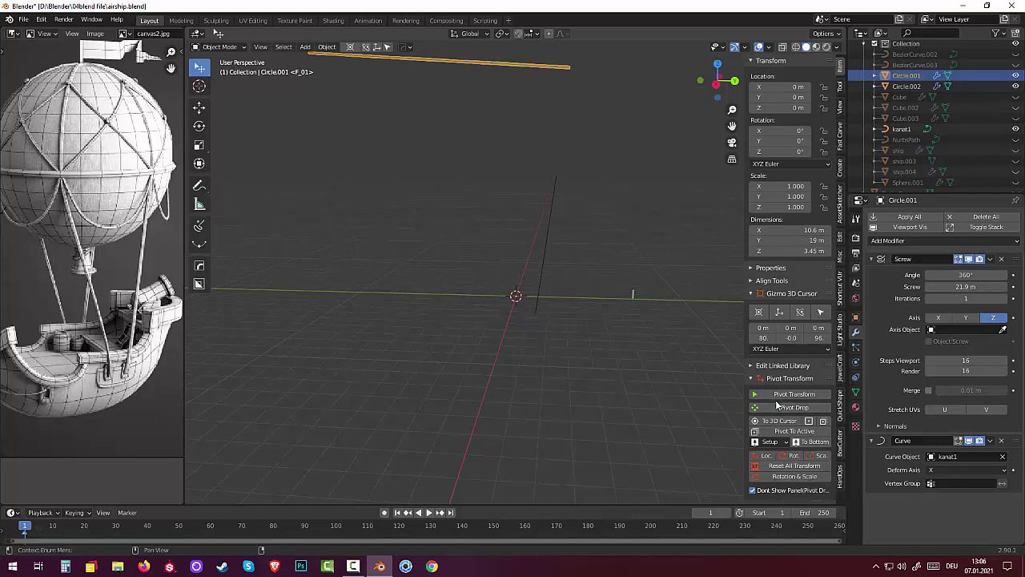
click(935, 476)
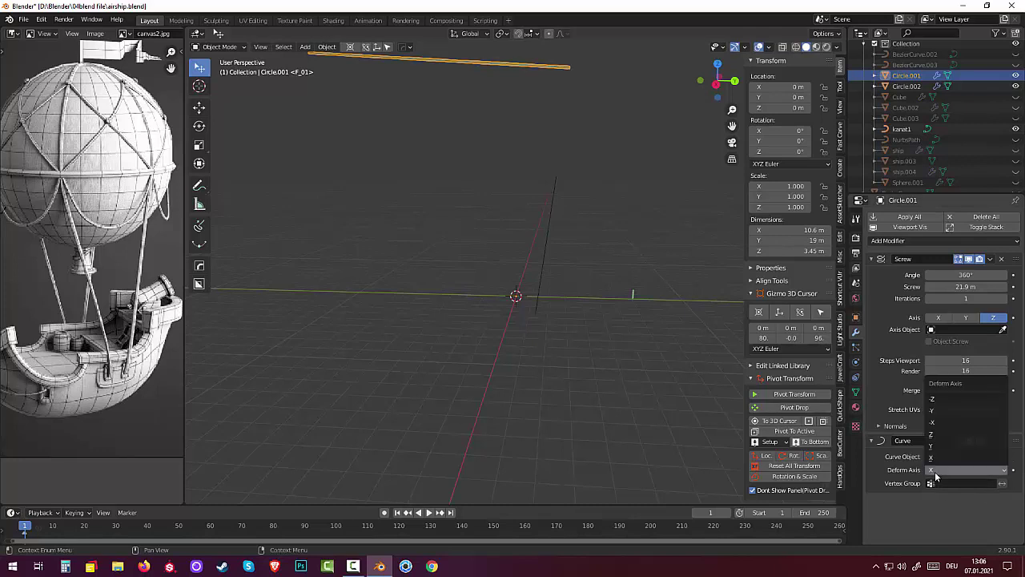
click(932, 440)
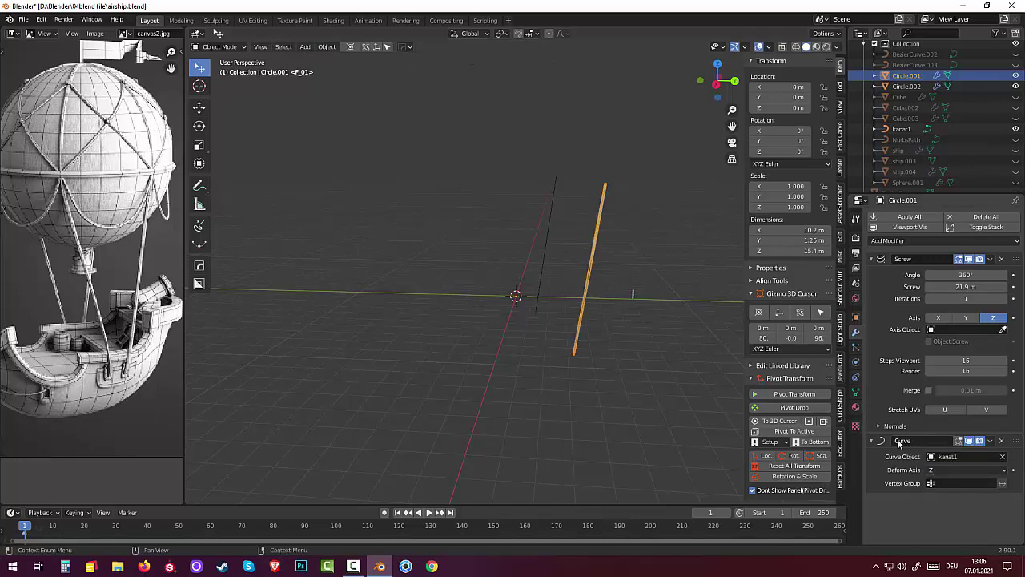
mouse_move(663, 392)
middle_down()
mouse_move(685, 403)
mouse_move(608, 410)
middle_up()
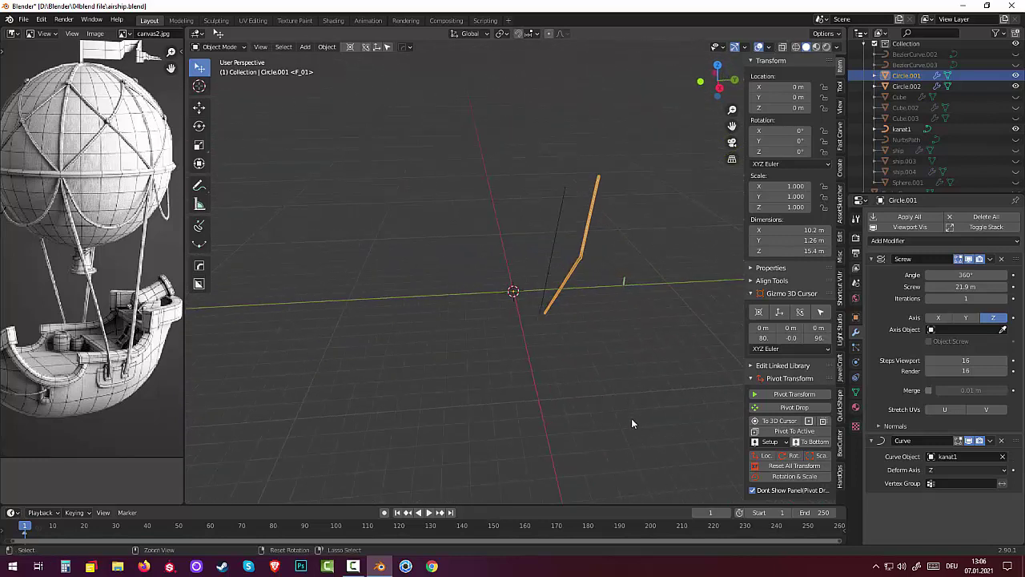
key(ctrl+z)
key(ctrl+z)
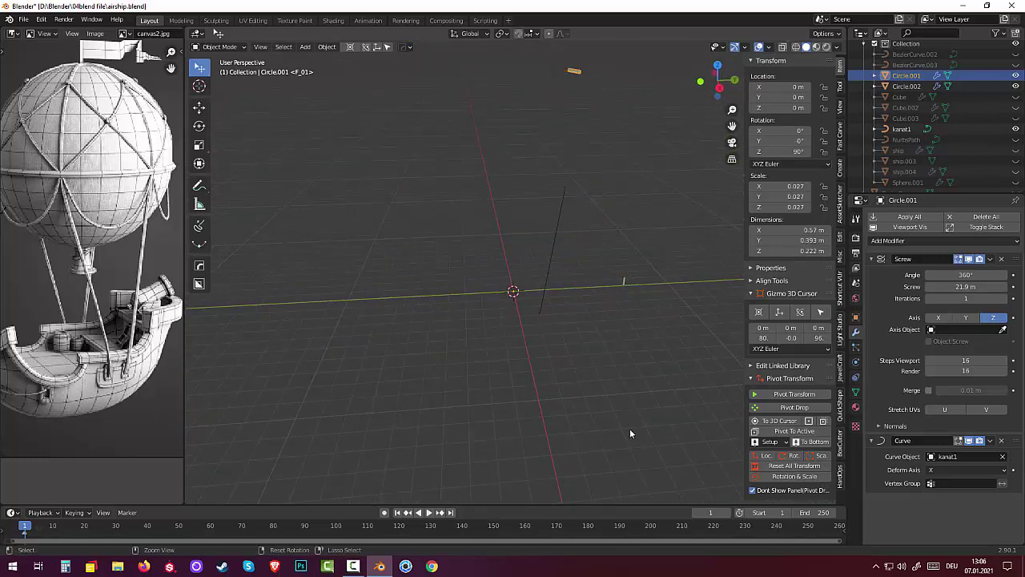
click(960, 470)
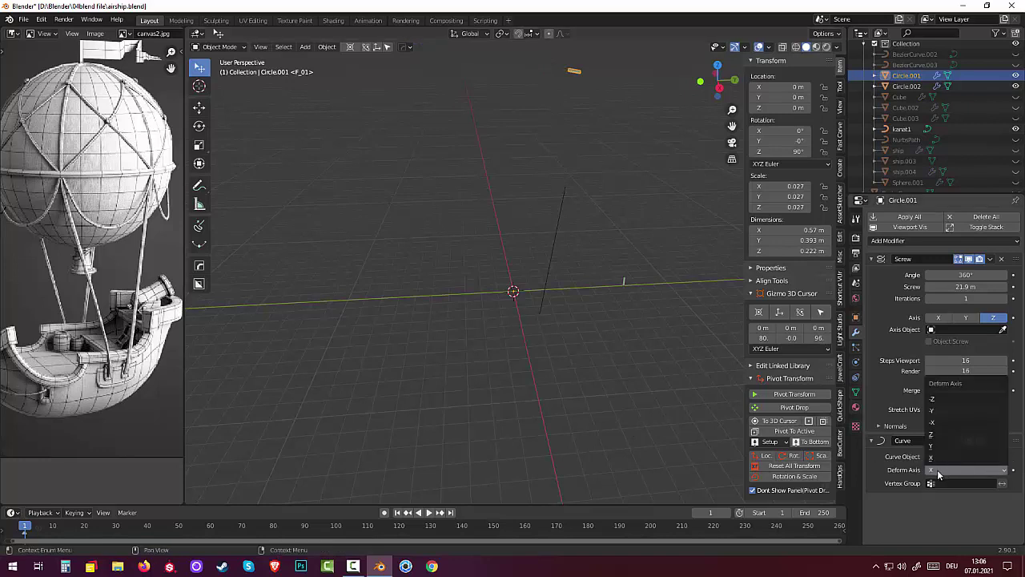
click(939, 475)
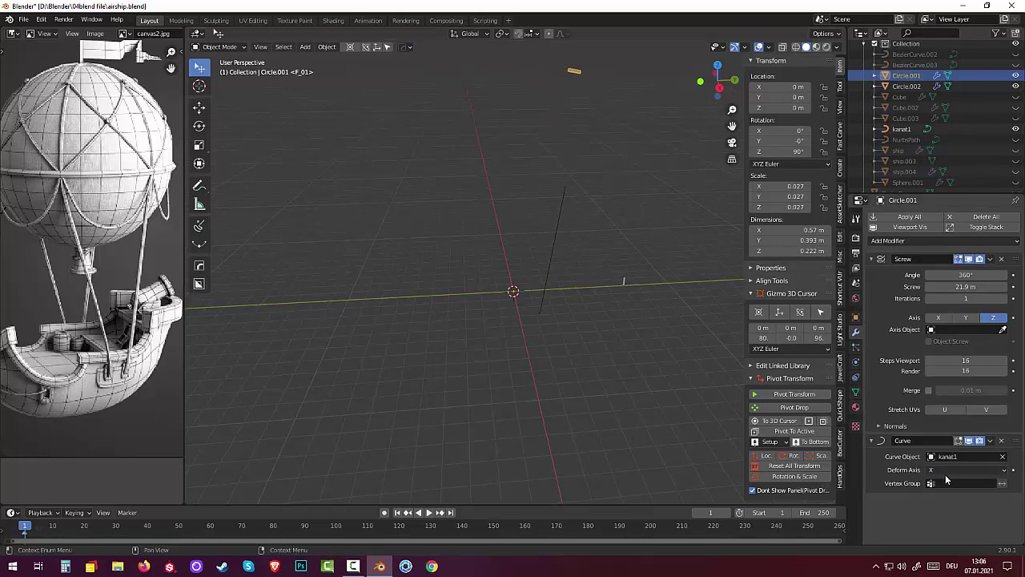
click(940, 471)
click(934, 448)
click(938, 474)
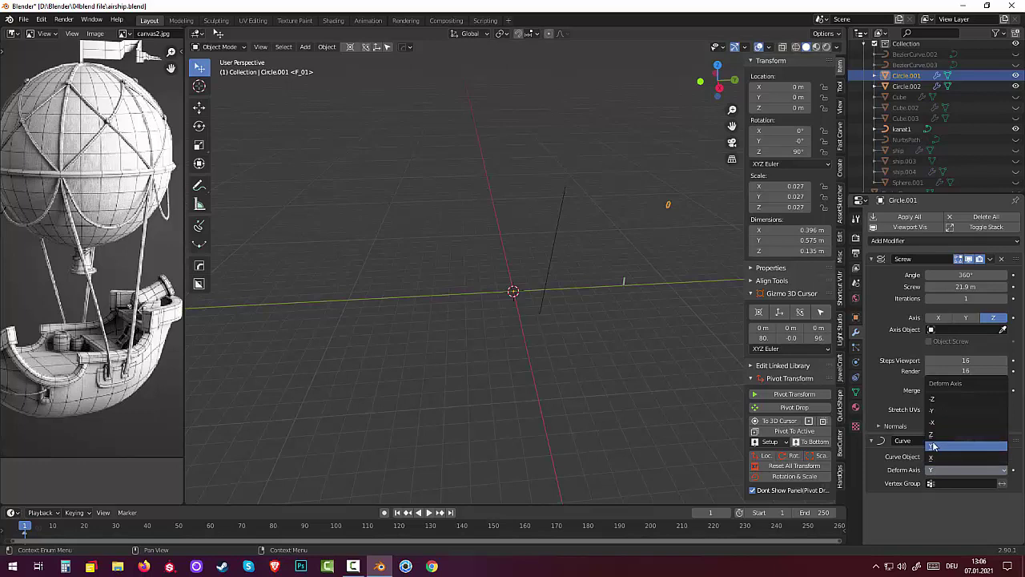
click(934, 435)
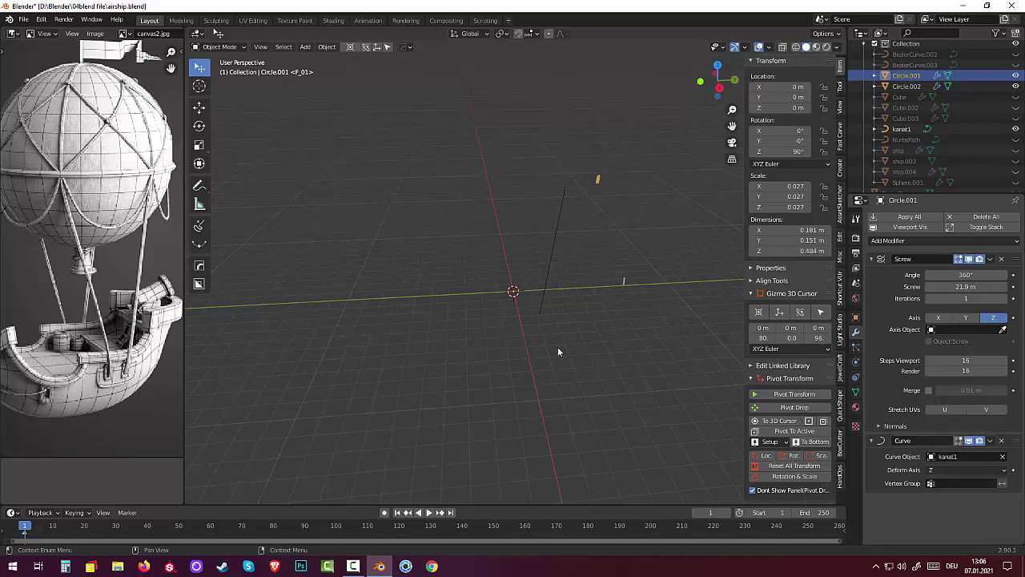
- Move the kanat1 guide curve to the world origin and raise Screw iterations to 14
mouse_move(559, 351)
middle_down()
mouse_move(660, 298)
mouse_move(595, 304)
mouse_move(558, 290)
middle_up()
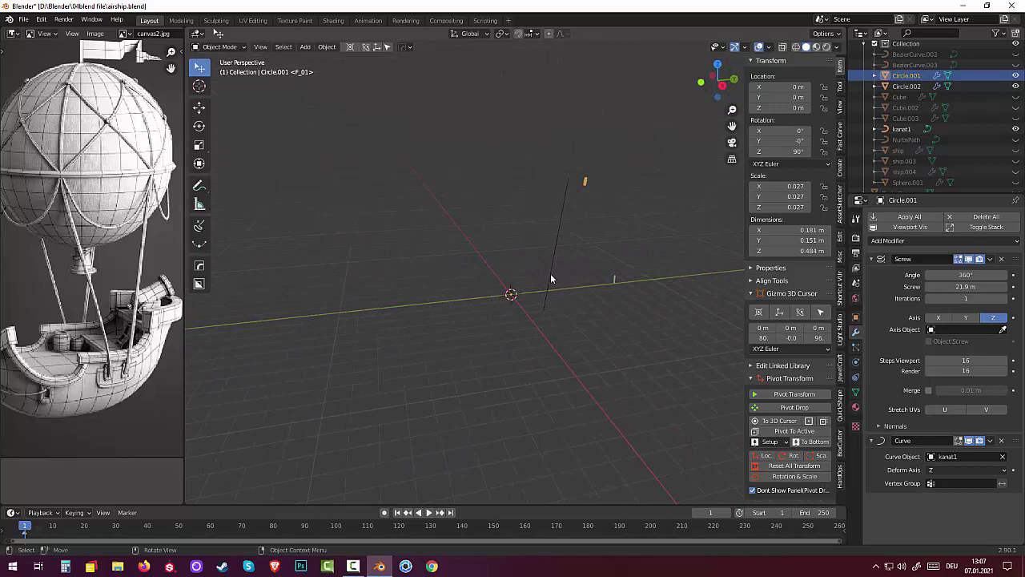
click(552, 276)
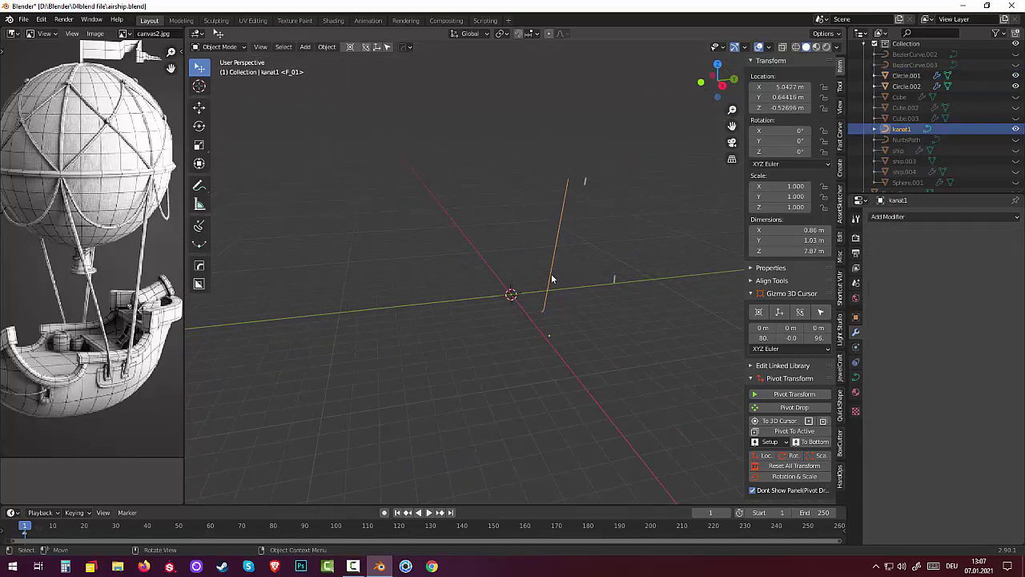
click(795, 465)
middle_drag(606, 233, 607, 186)
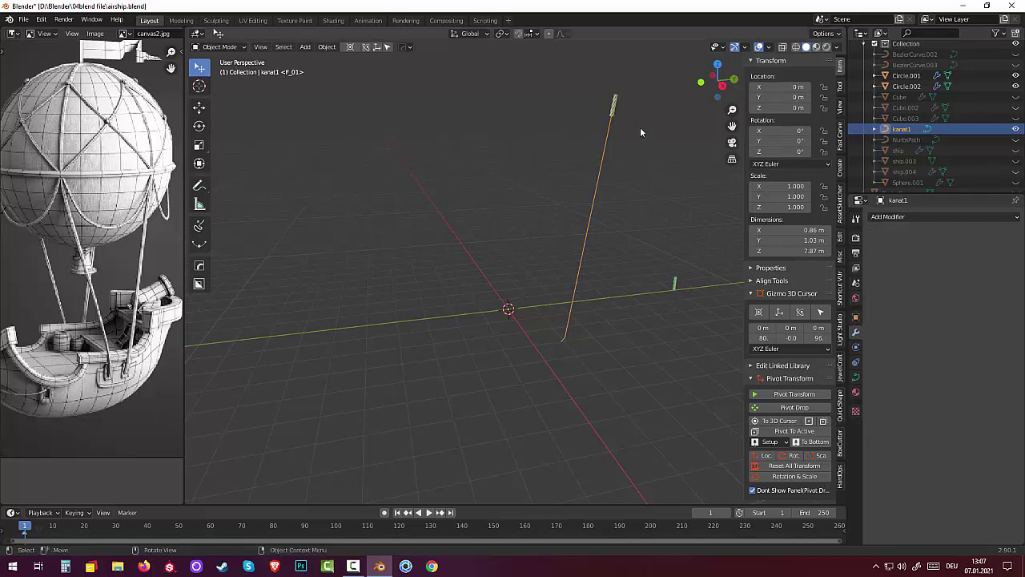
click(615, 109)
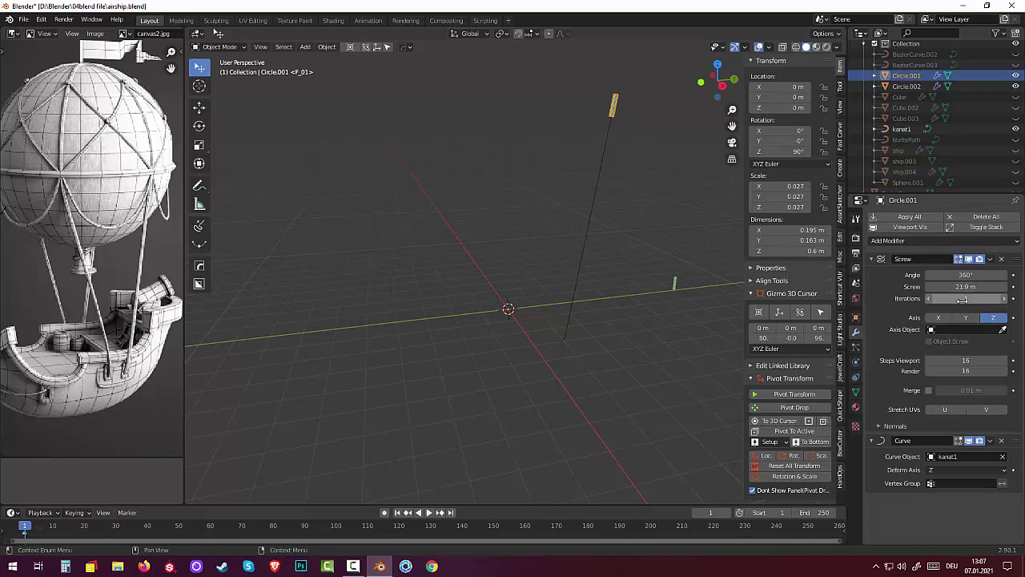
drag(962, 299, 994, 299)
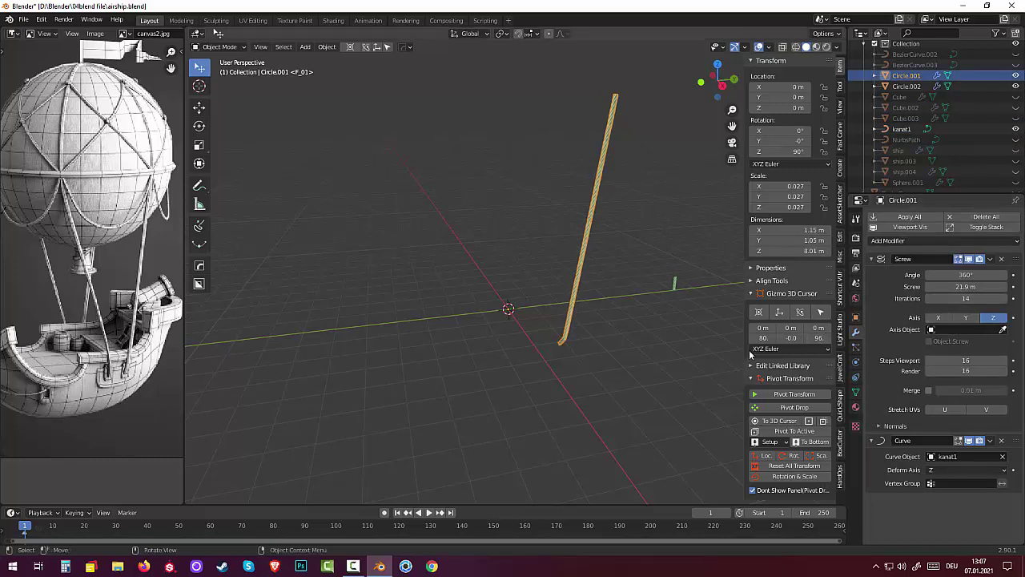
mouse_move(692, 260)
middle_down()
mouse_move(640, 288)
mouse_move(594, 248)
mouse_move(625, 292)
middle_up()
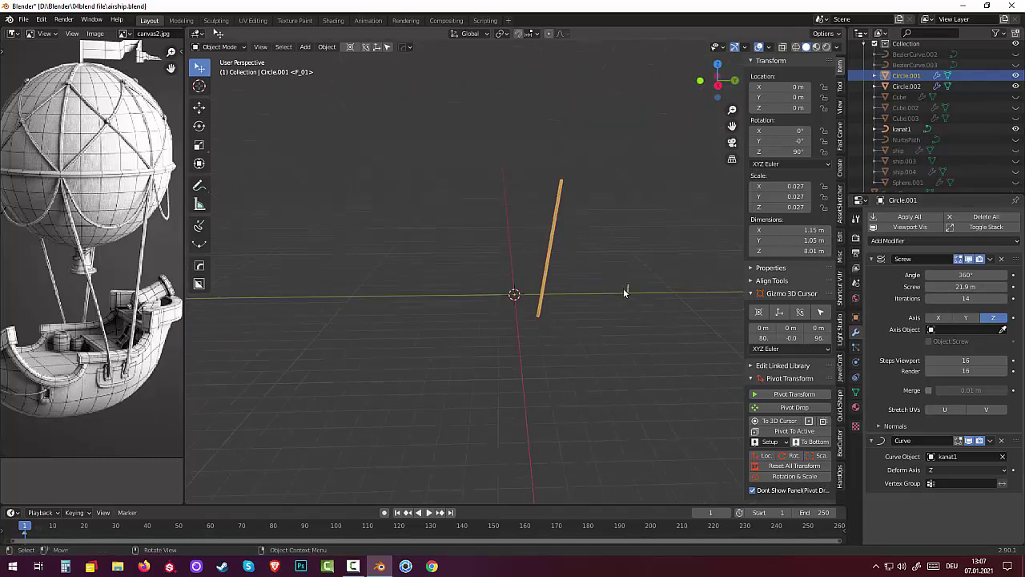
- Unhide the guide curves, hull, balloon and remaining airship parts
click(1016, 53)
click(1015, 64)
drag(1016, 96, 1016, 182)
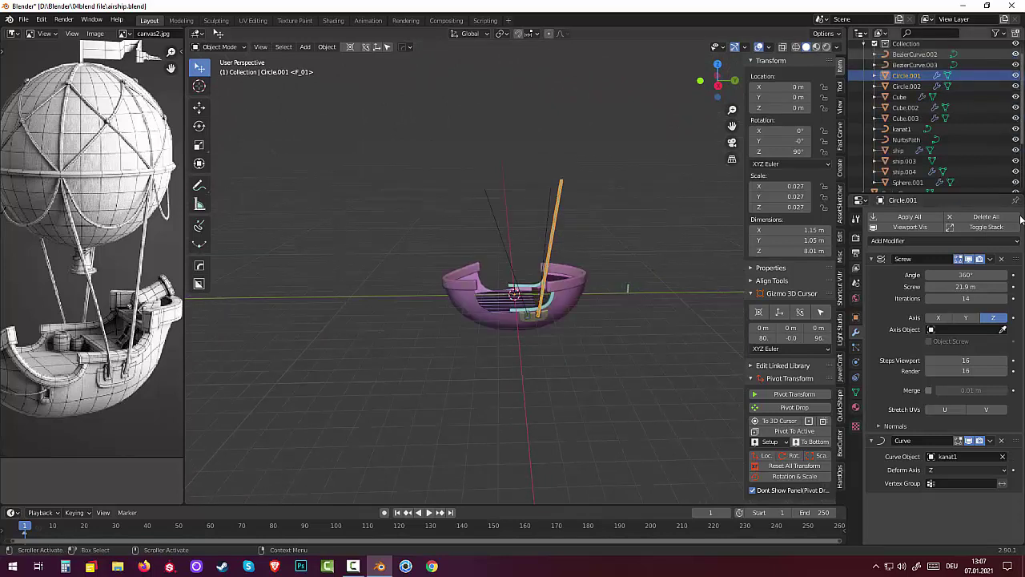
scroll(539, 330, up, 2)
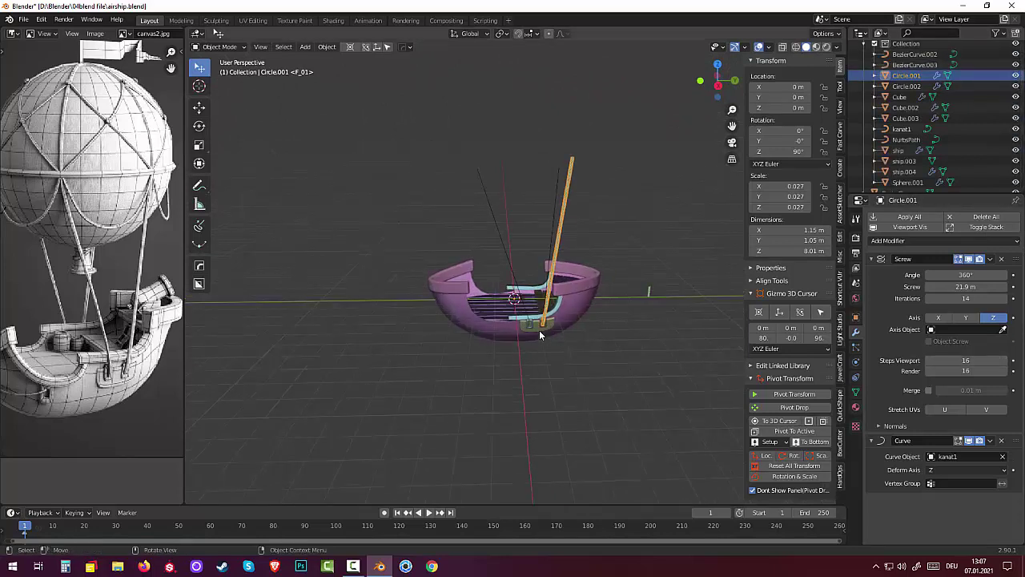
scroll(975, 95, down, 3)
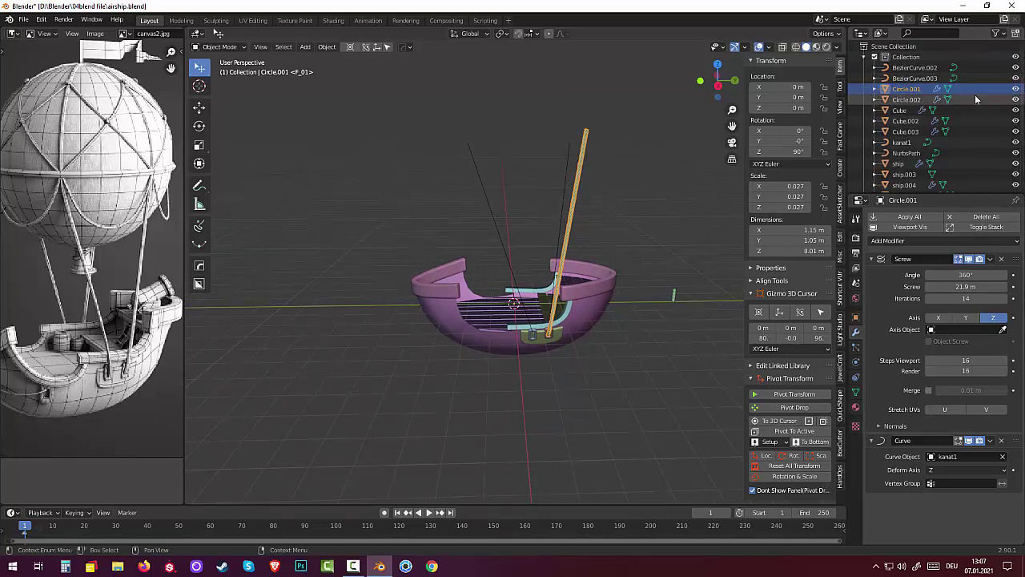
scroll(976, 98, down, 3)
drag(1016, 140, 1017, 184)
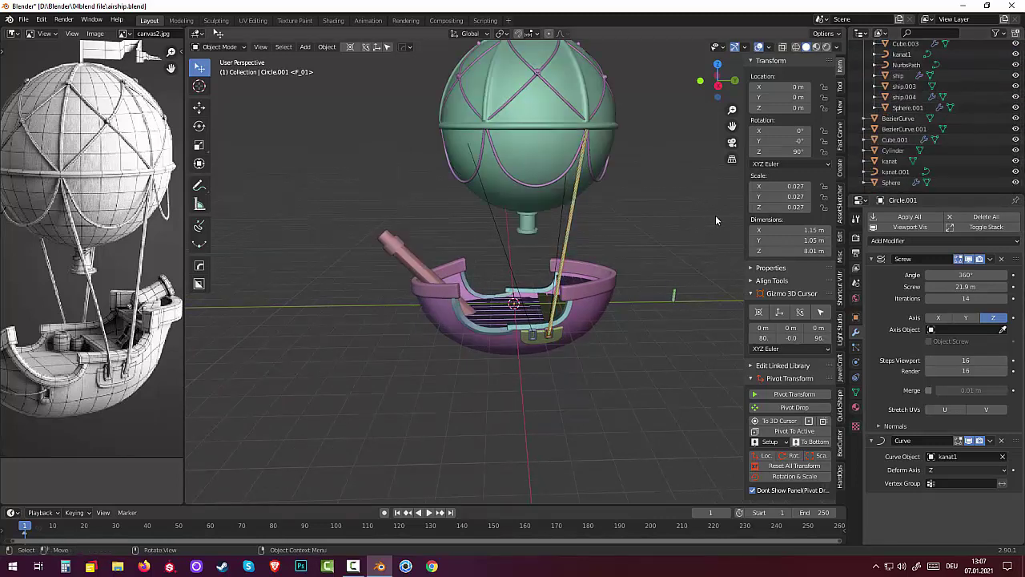
mouse_move(697, 205)
middle_down()
mouse_move(567, 205)
mouse_move(707, 190)
mouse_move(694, 209)
mouse_move(710, 217)
mouse_move(672, 206)
mouse_move(686, 225)
mouse_move(677, 227)
middle_up()
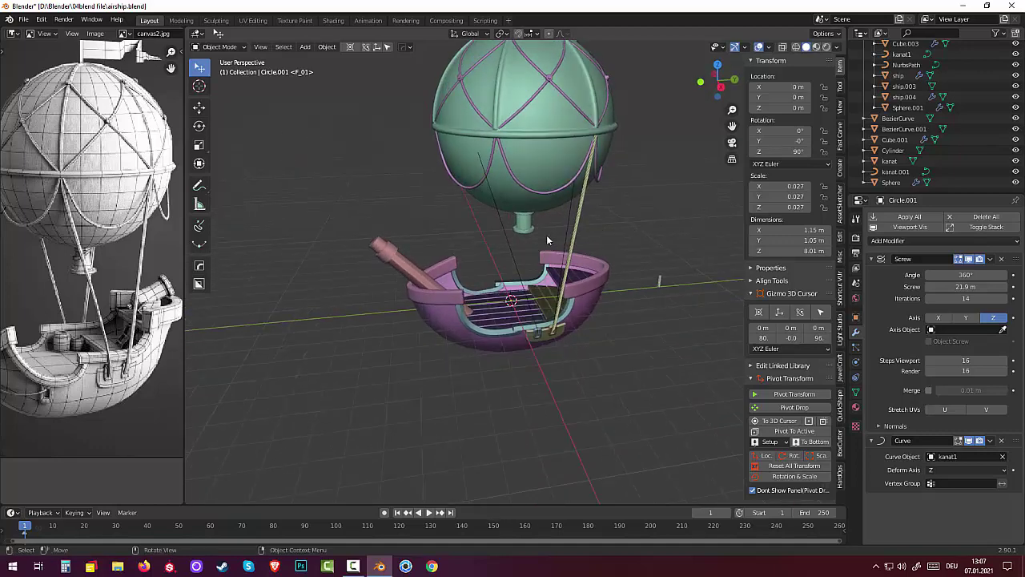
- Delete guide curve BezierCurve.002 and select BezierCurve.003
click(507, 244)
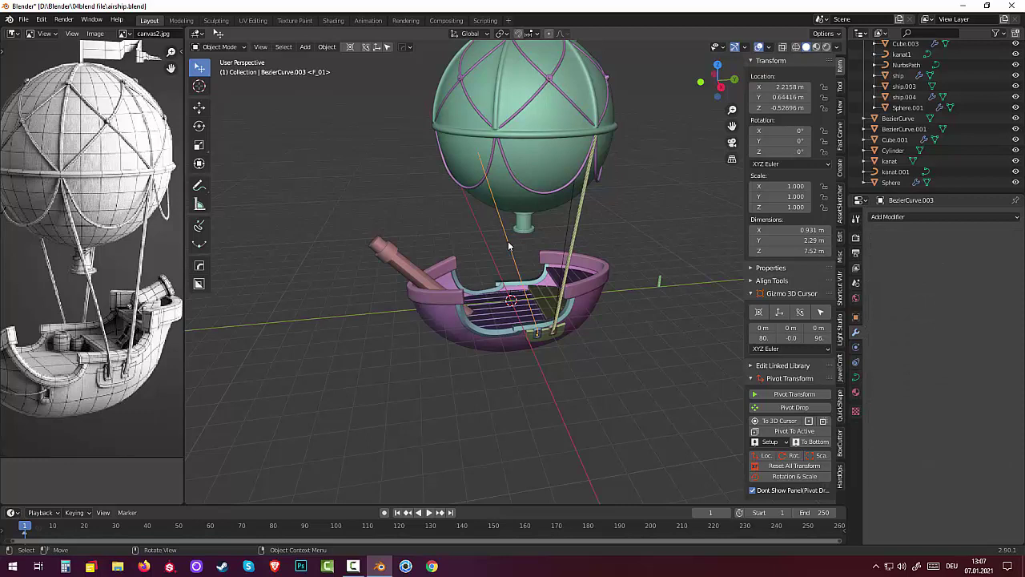
click(567, 228)
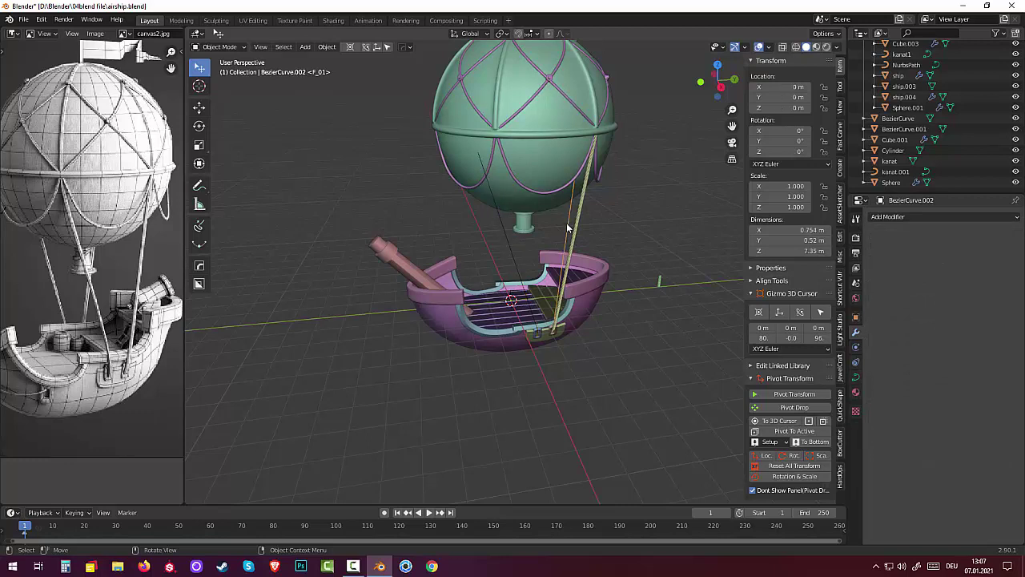
key(Delete)
click(487, 183)
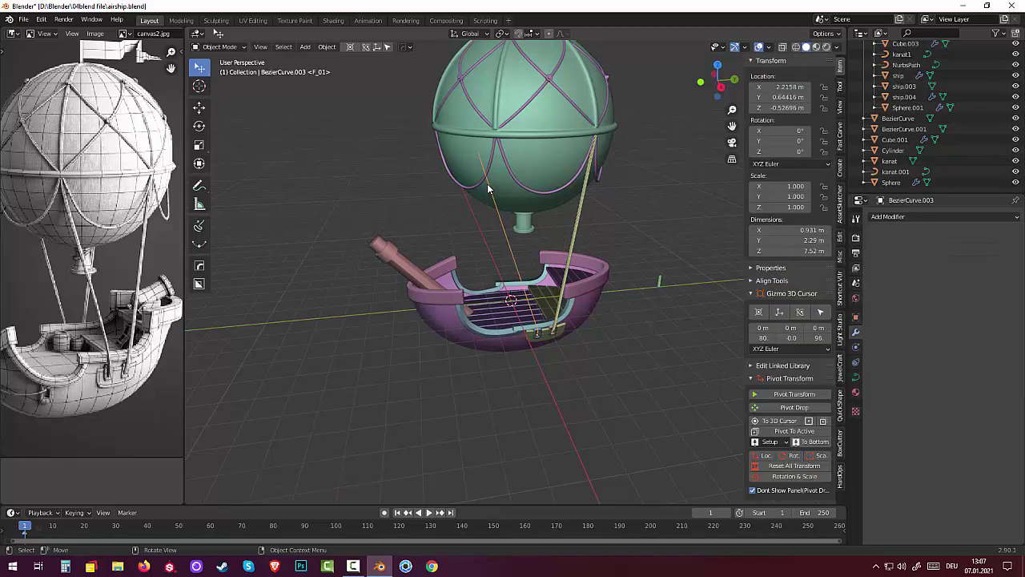
mouse_move(487, 183)
middle_down()
mouse_move(497, 126)
mouse_move(537, 190)
middle_up()
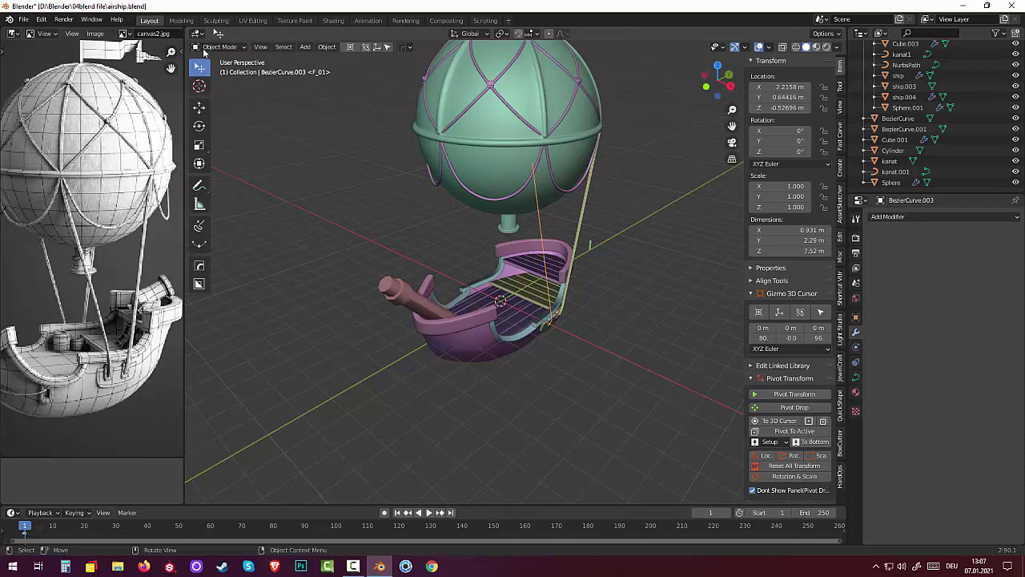
click(216, 46)
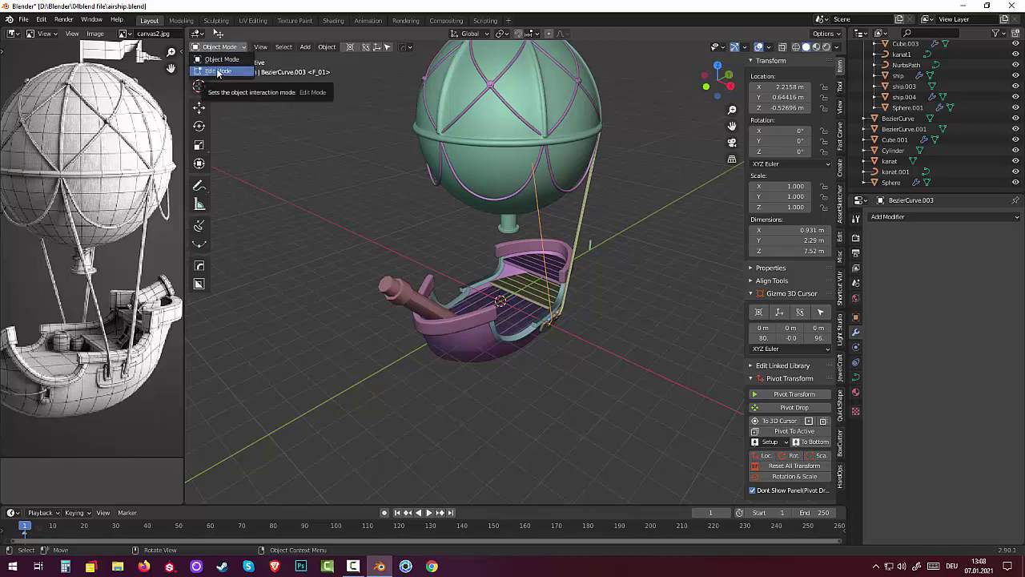
- In Edit Mode, move BezierCurve.003's top point onto the balloon rim at Z 7.7392 m, then return to Object Mode
click(217, 71)
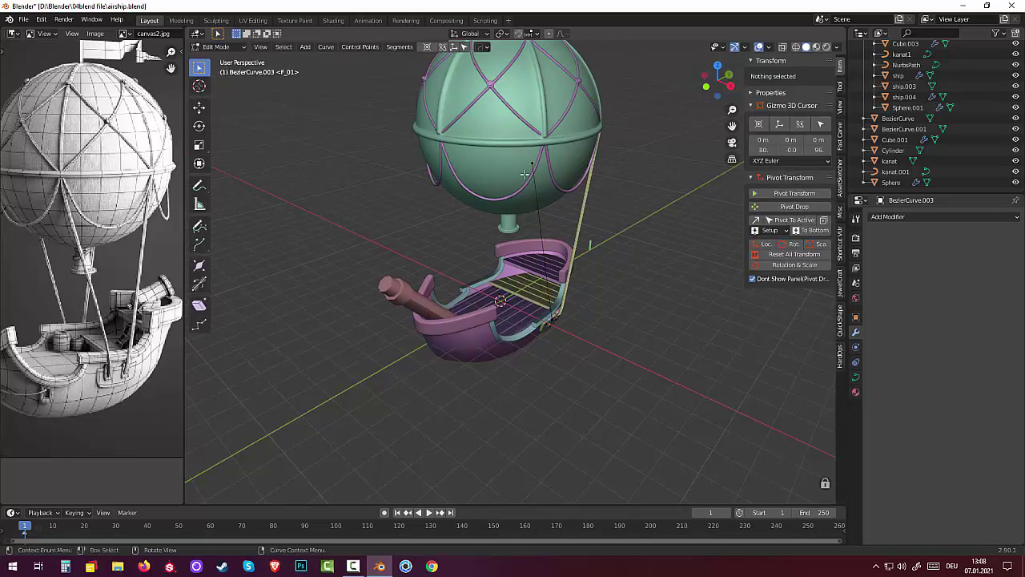
mouse_move(529, 164)
middle_down()
mouse_move(446, 166)
mouse_move(444, 145)
middle_up()
click(443, 143)
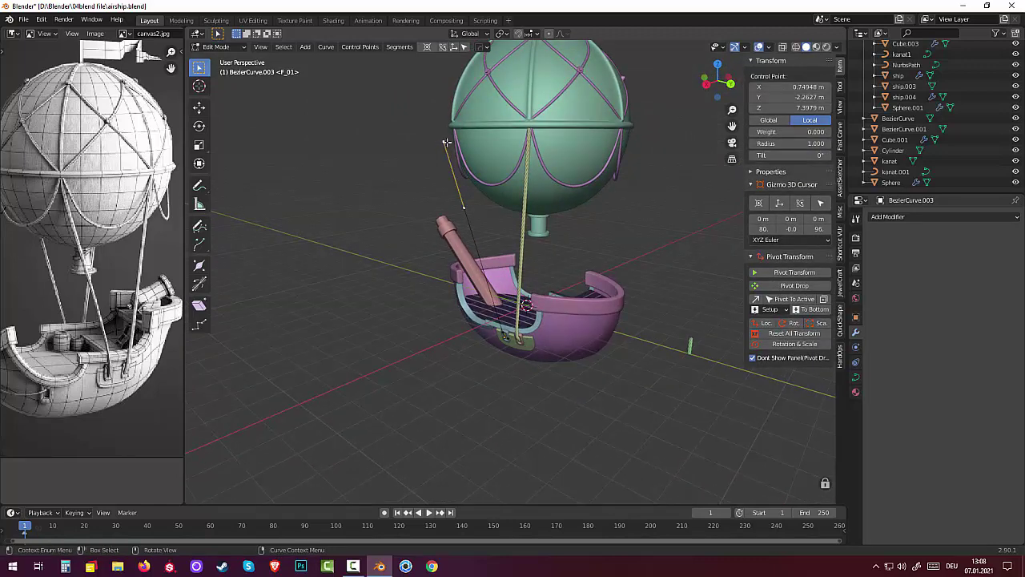
key(g)
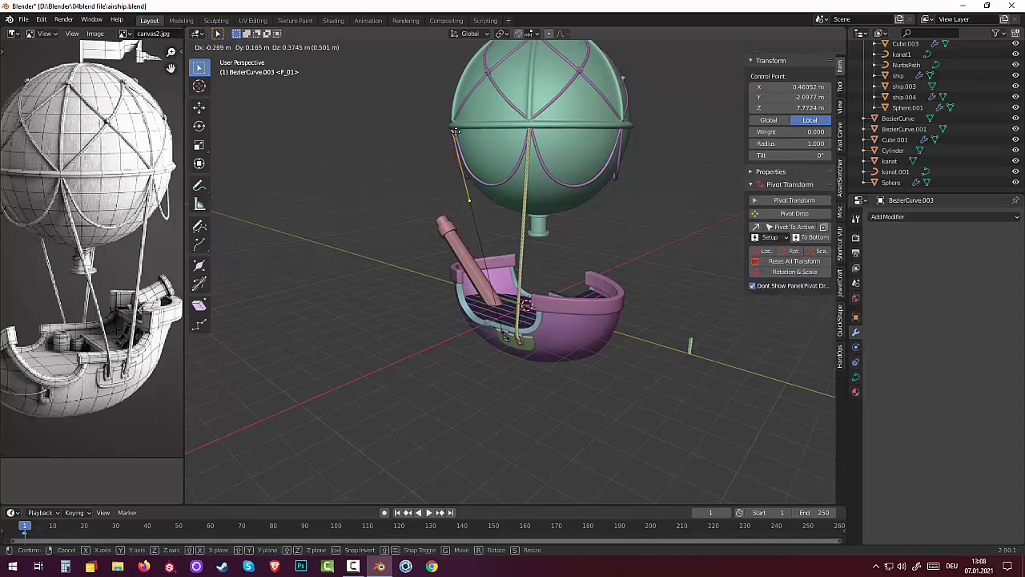
click(456, 131)
mouse_move(477, 140)
middle_down()
mouse_move(550, 137)
mouse_move(514, 141)
middle_up()
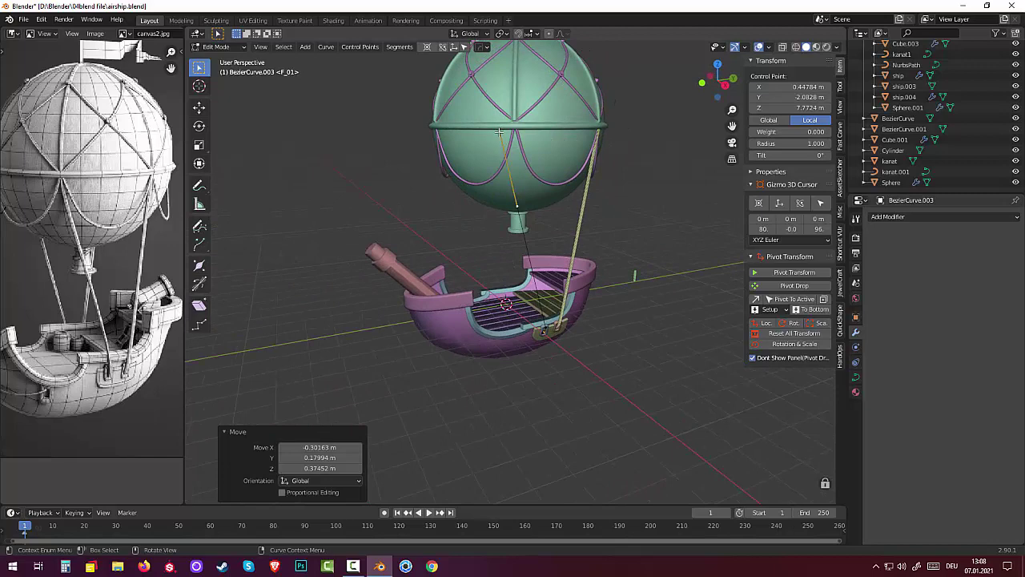
key(g)
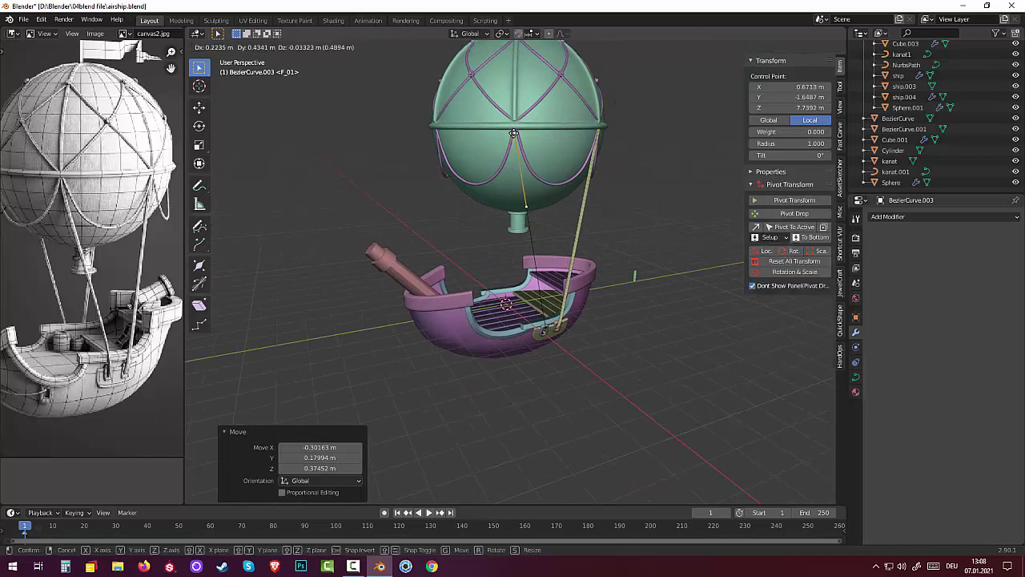
click(514, 133)
mouse_move(513, 133)
middle_down()
mouse_move(436, 128)
mouse_move(411, 96)
mouse_move(504, 497)
mouse_move(548, 65)
mouse_move(627, 168)
middle_up()
middle_drag(566, 168, 683, 296)
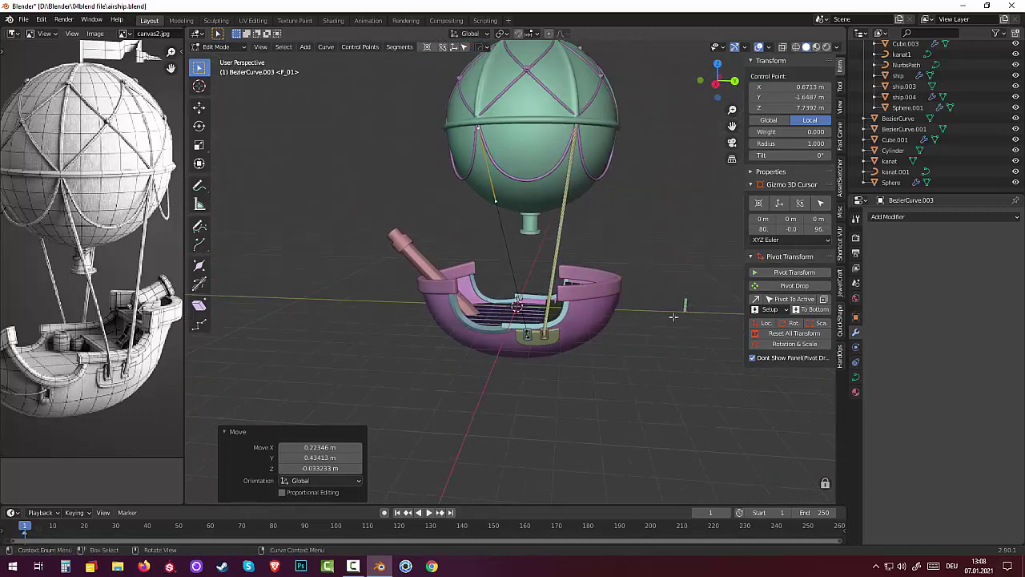
click(235, 49)
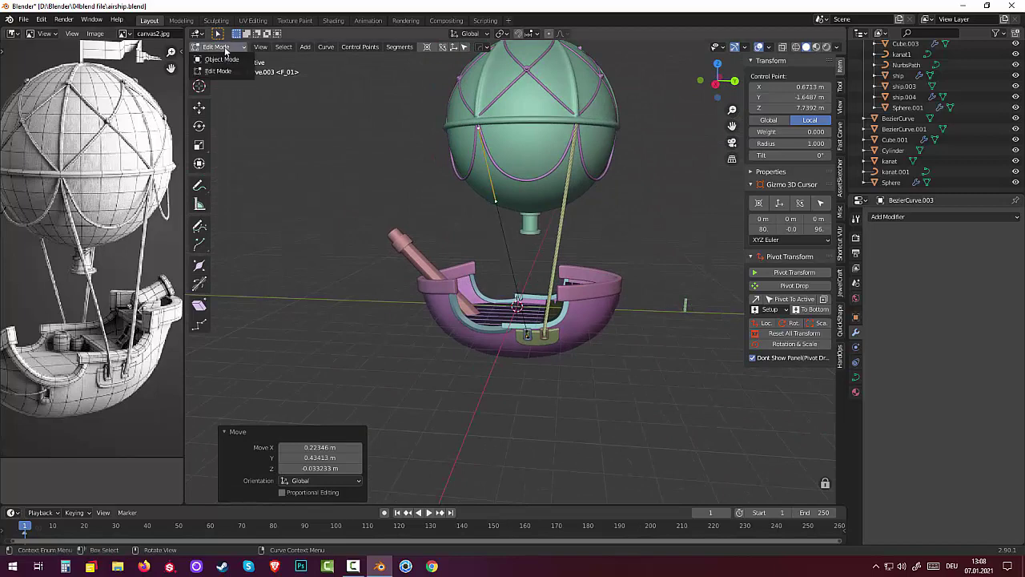
click(225, 60)
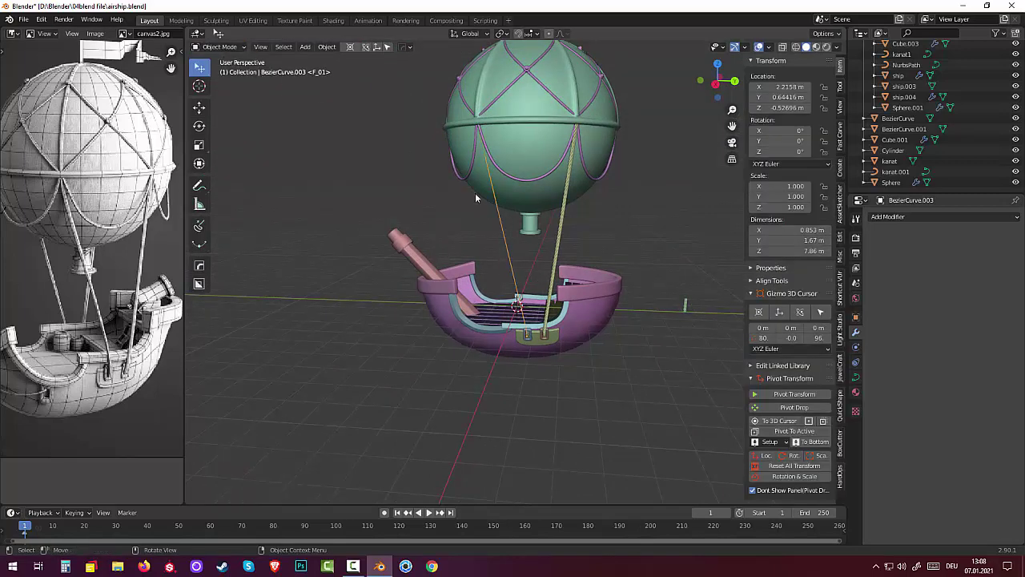
- Select the rope piece Circle.002 and hide the balloon, rope net, tube and hull
click(685, 307)
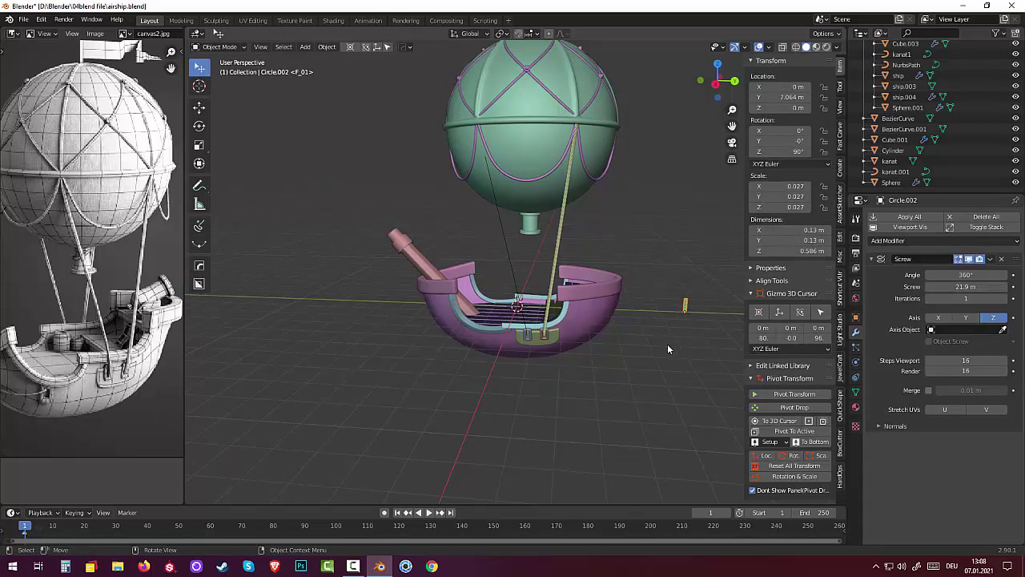
middle_drag(666, 343, 495, 330)
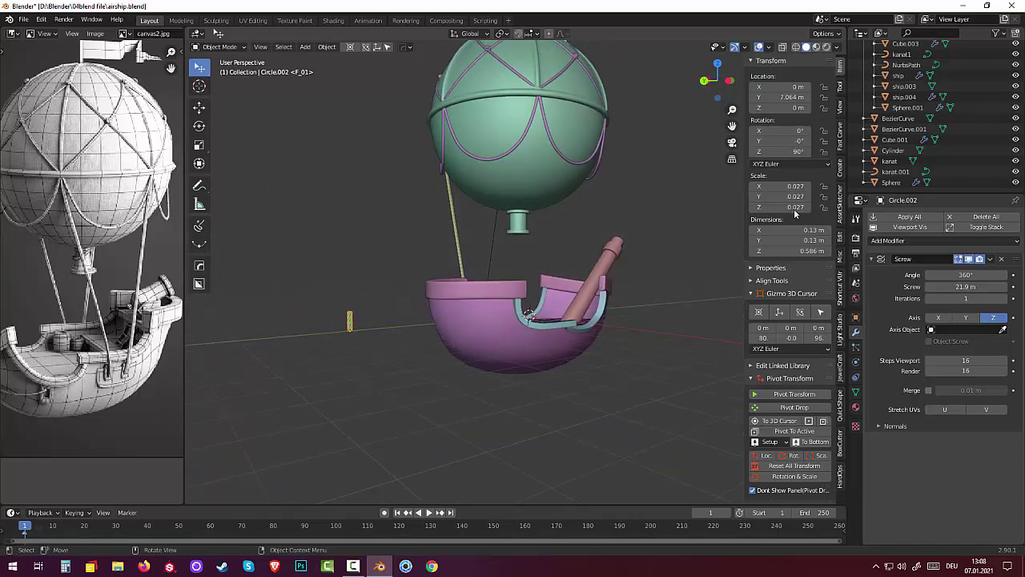
click(1016, 183)
drag(1016, 162, 1016, 151)
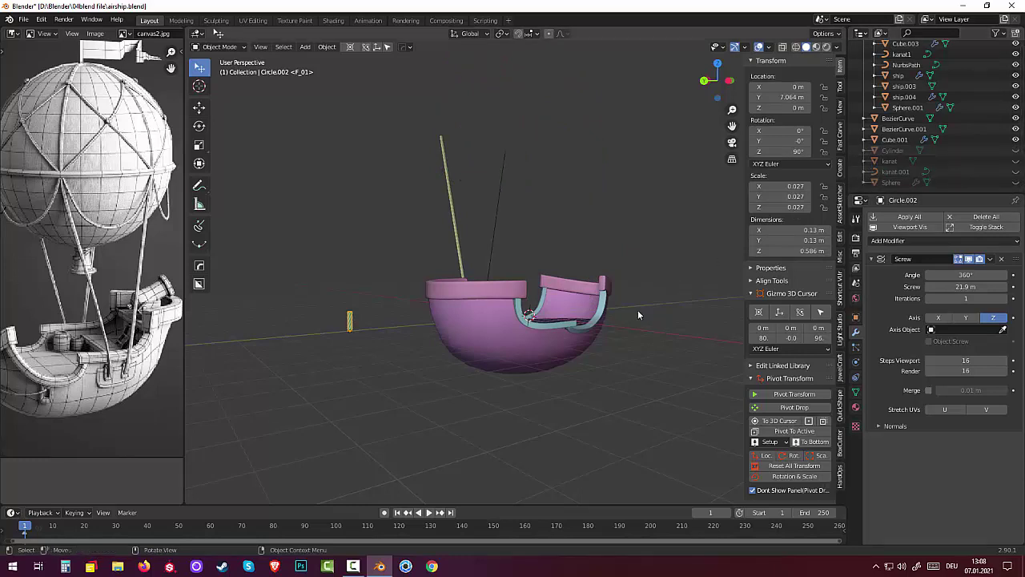
middle_drag(638, 310, 691, 302)
drag(1016, 139, 1017, 54)
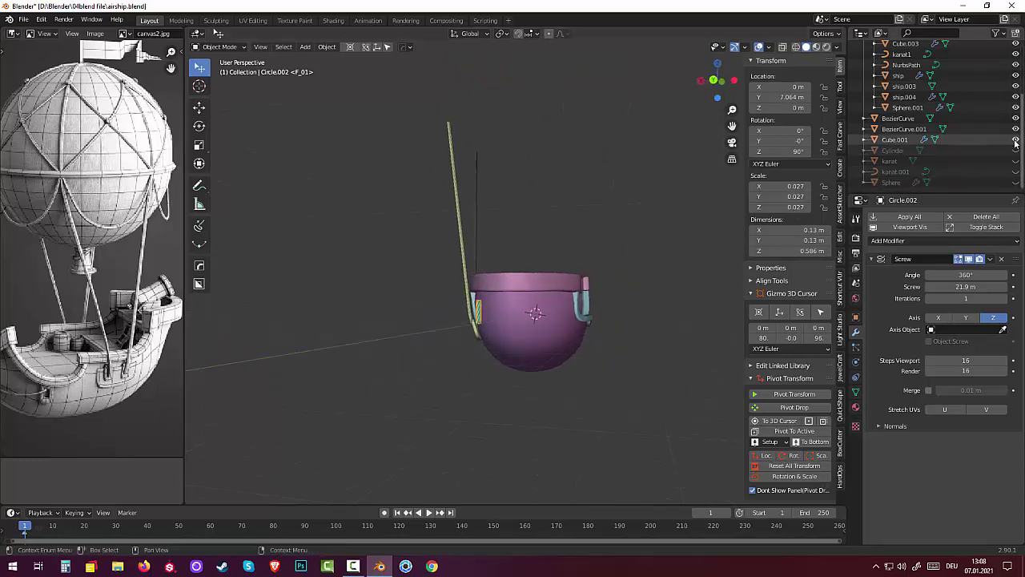
mouse_move(588, 289)
middle_down()
mouse_move(561, 364)
mouse_move(458, 386)
middle_up()
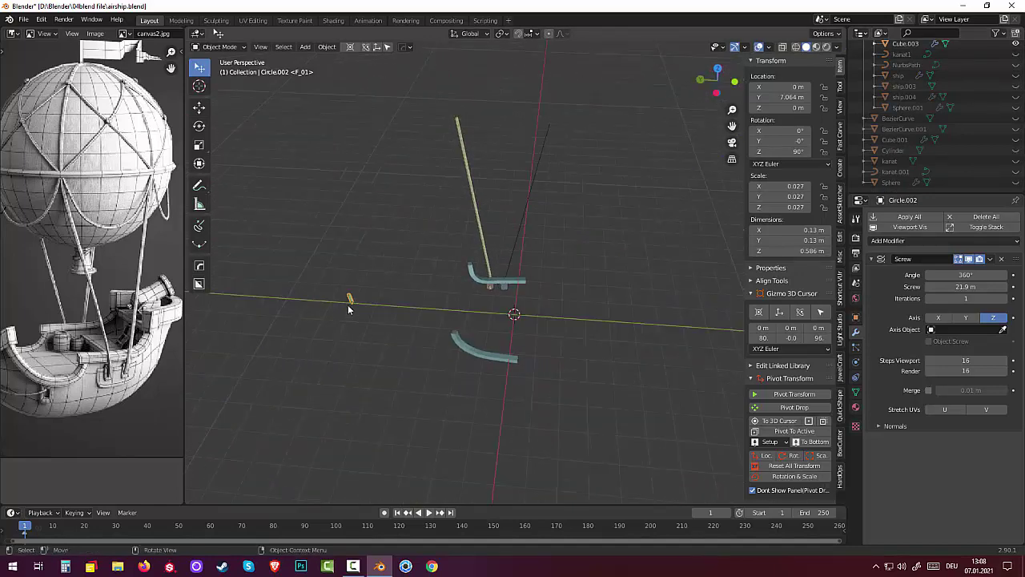
- Move Circle.002 back to the world origin at location 0, 0, 0
key(g)
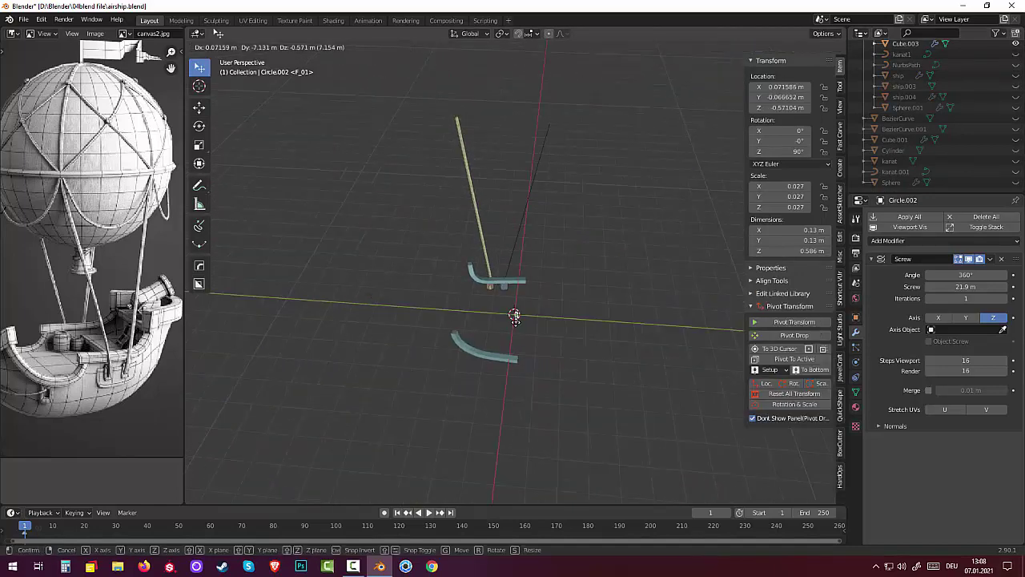
click(515, 312)
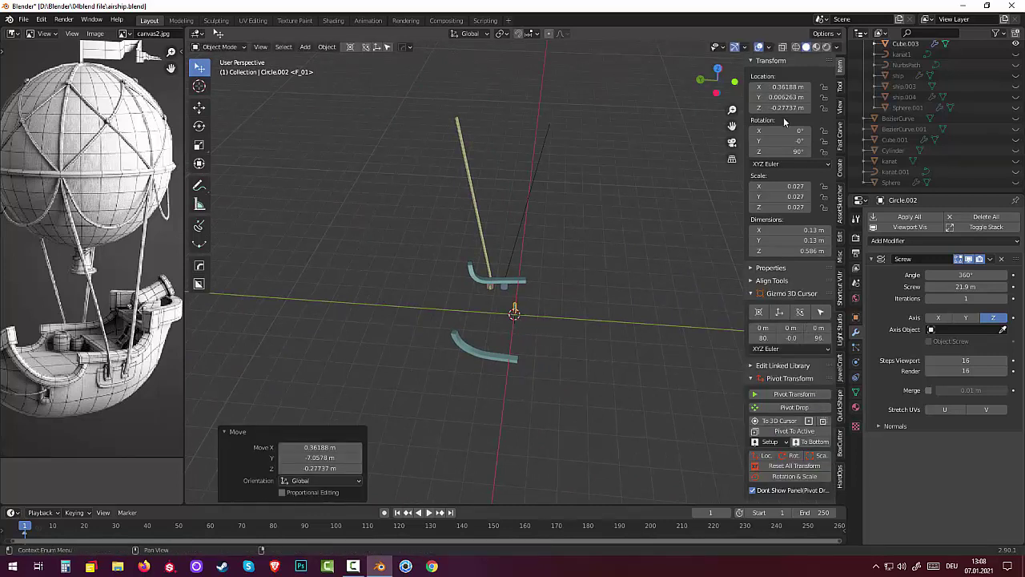
click(785, 87)
text(0)
click(788, 97)
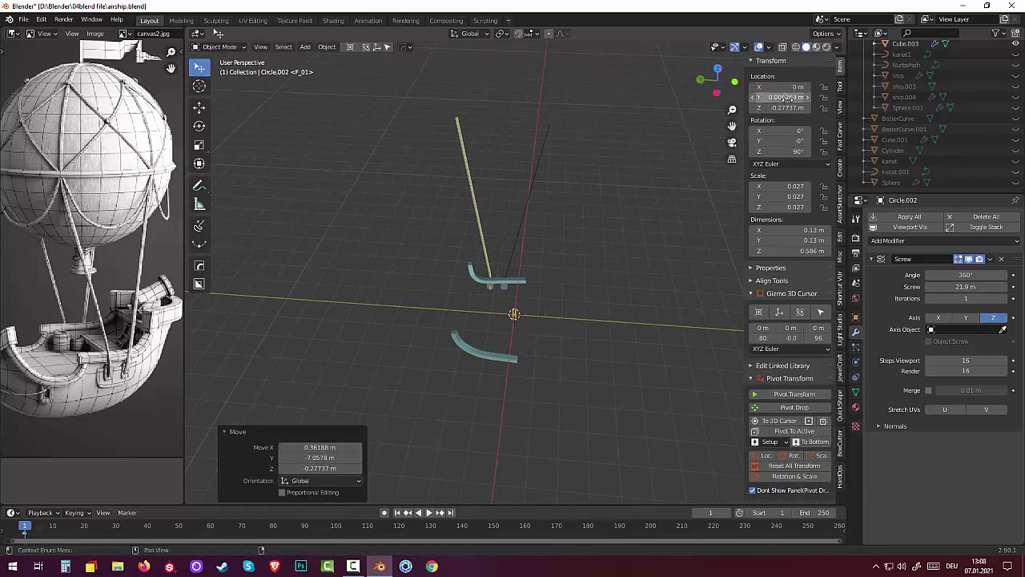
text(0)
key(Return)
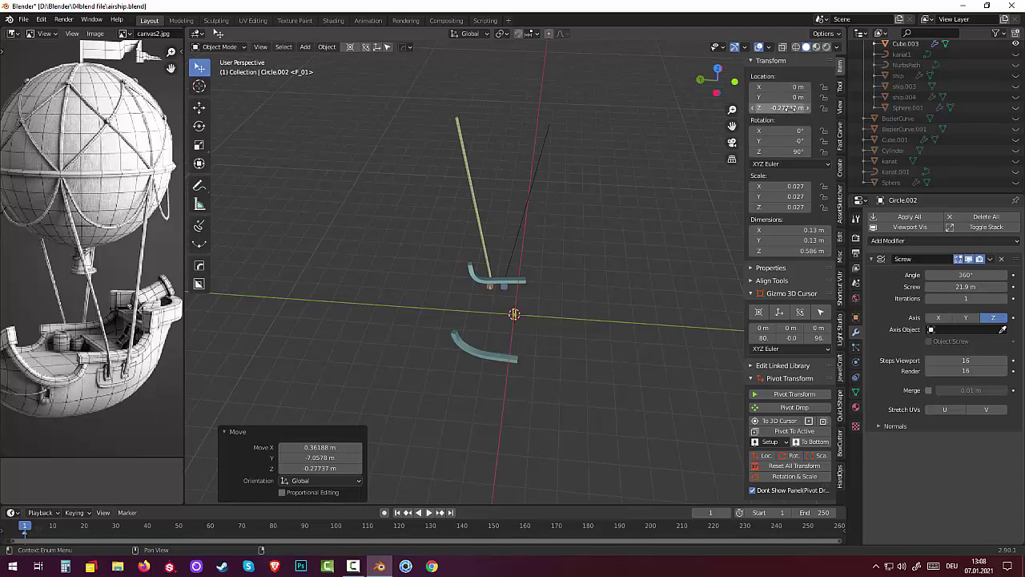
click(790, 107)
text(0)
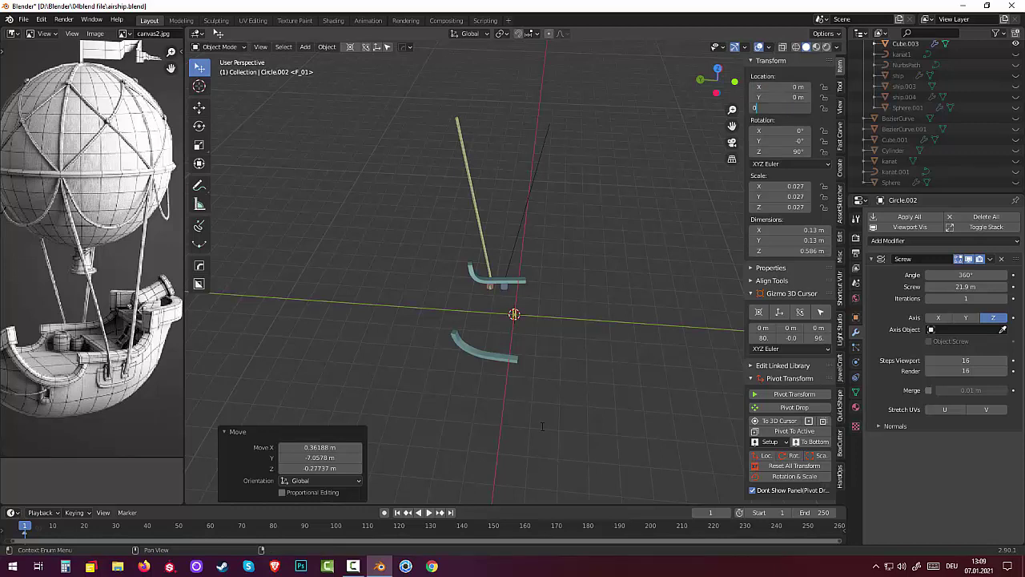
key(Return)
mouse_move(538, 362)
middle_down()
mouse_move(512, 298)
mouse_move(511, 237)
mouse_move(525, 251)
mouse_move(527, 350)
mouse_move(451, 368)
mouse_move(516, 379)
mouse_move(550, 371)
mouse_move(524, 360)
mouse_move(504, 374)
middle_up()
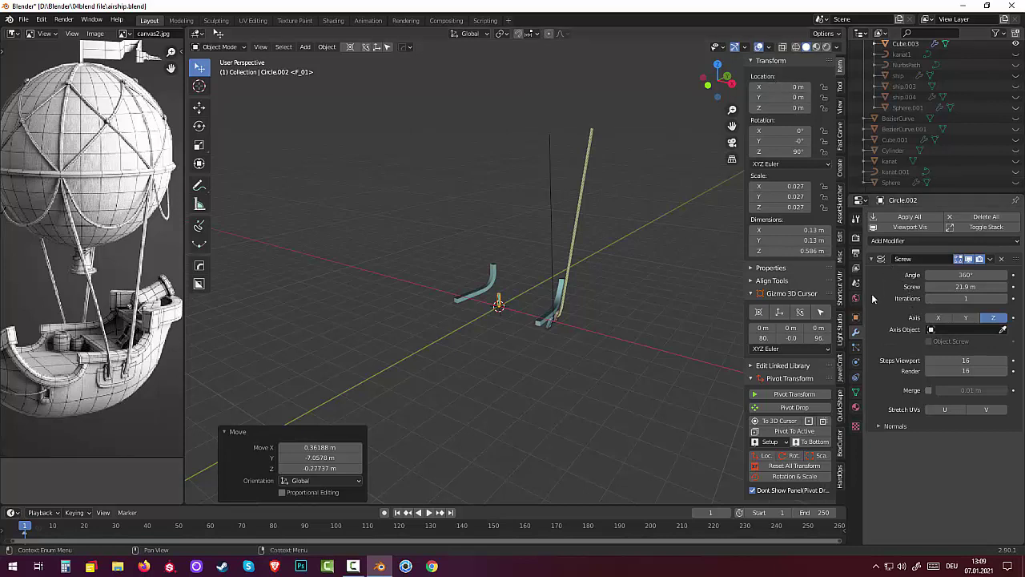
- Add a Curve modifier to Circle.002 that bends it along BezierCurve.003 on the Z axis
click(894, 241)
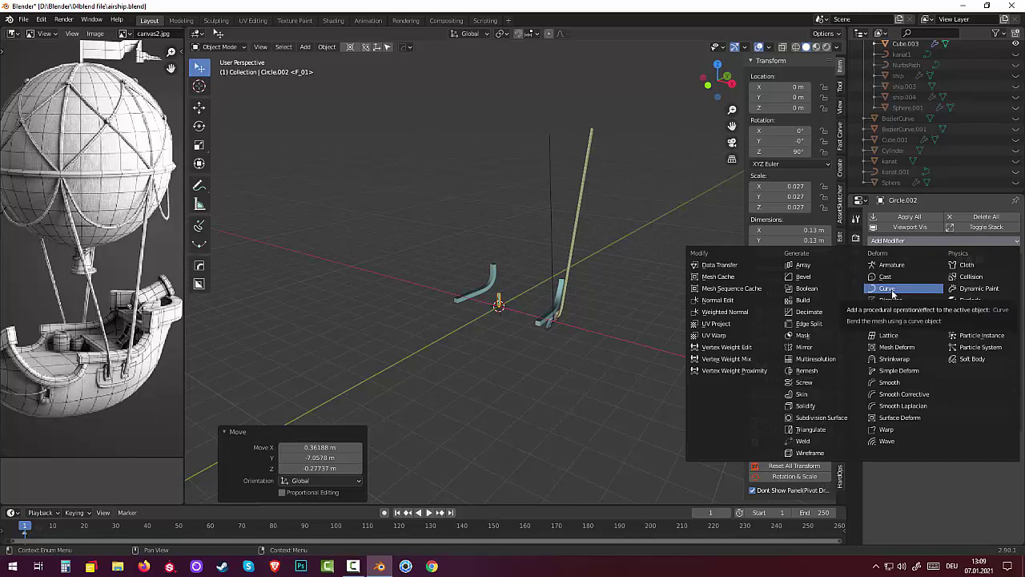
click(889, 289)
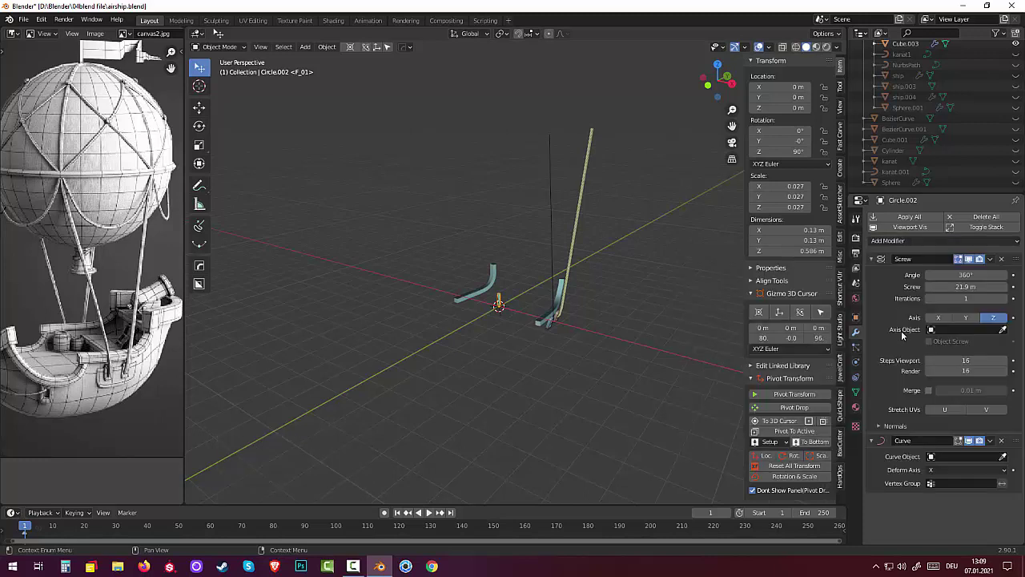
click(1006, 456)
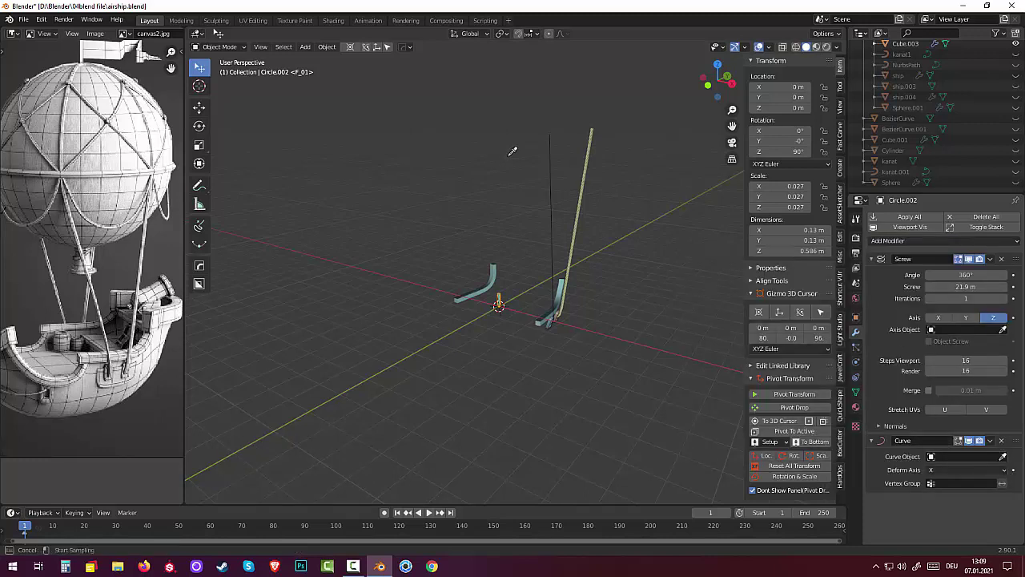
click(551, 160)
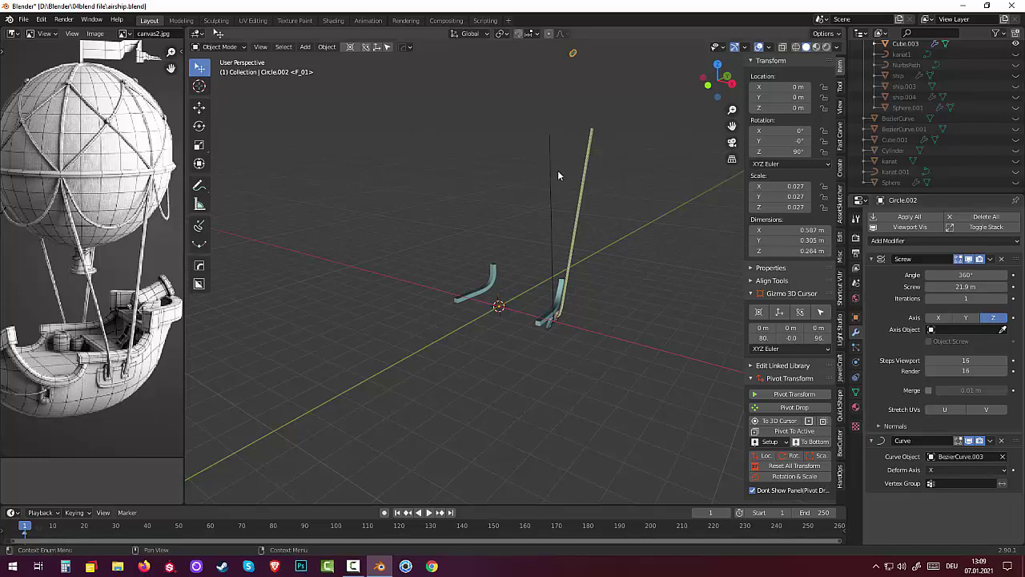
middle_drag(558, 175, 536, 160)
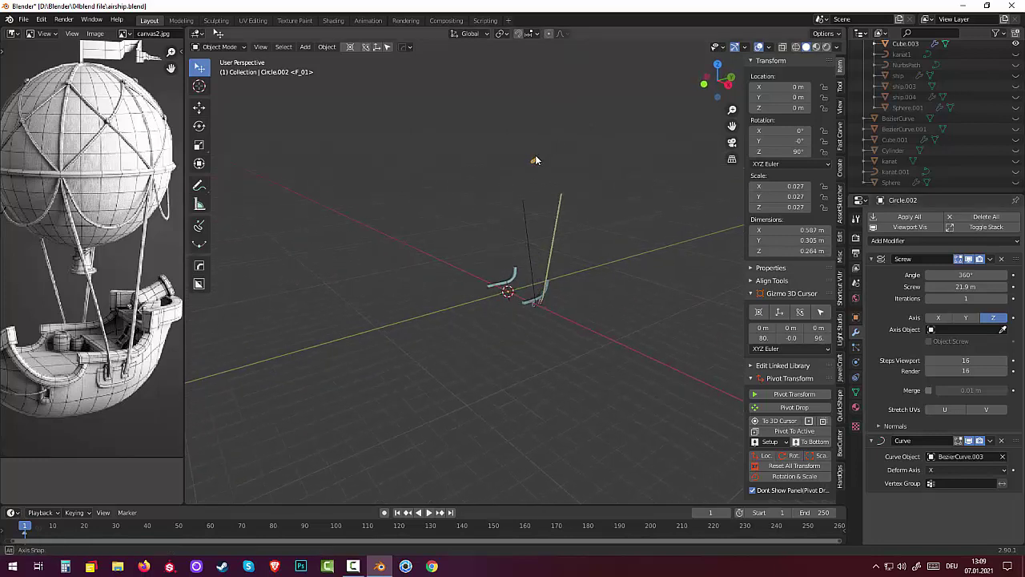
click(781, 467)
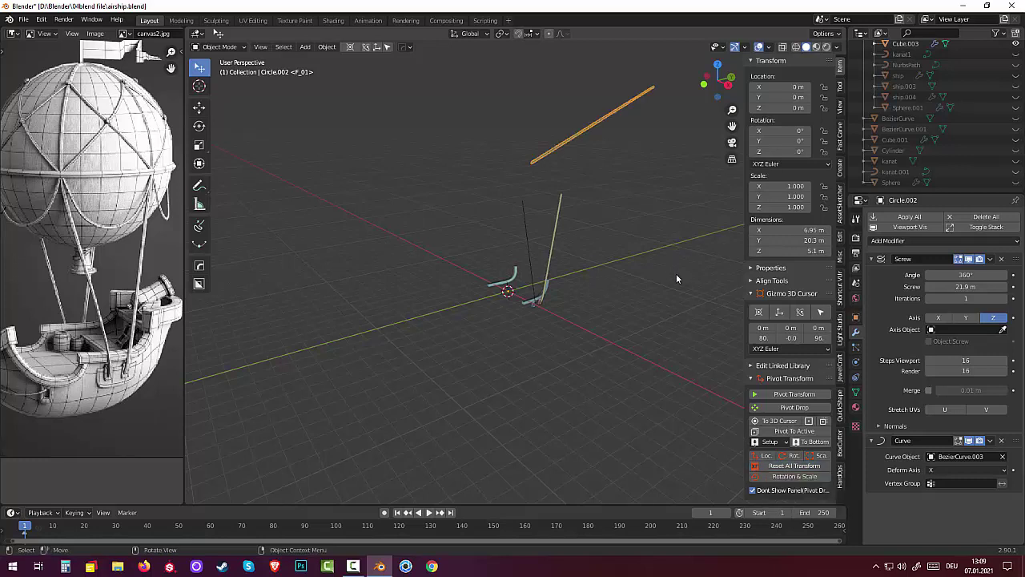
key(ctrl+z)
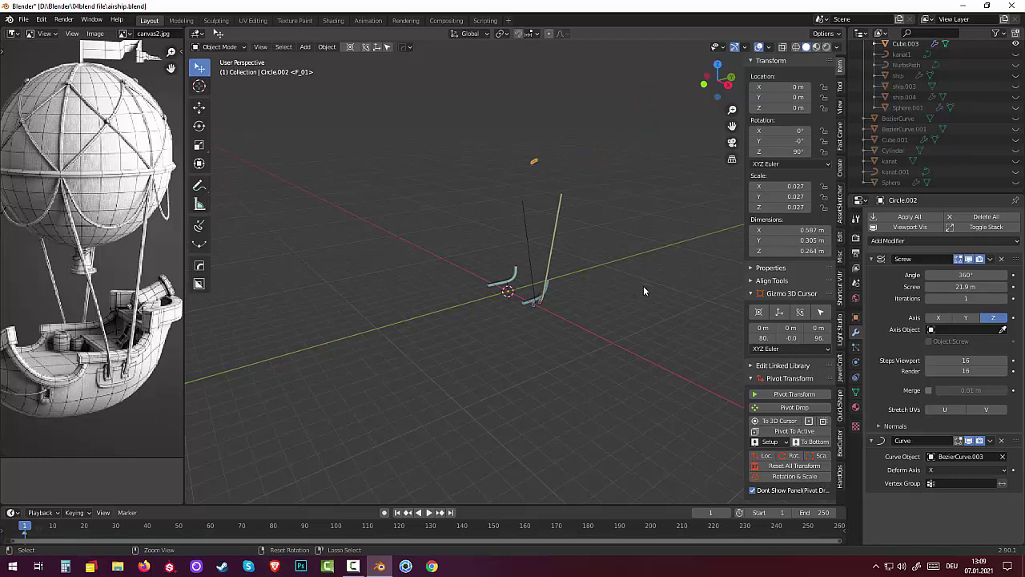
click(942, 471)
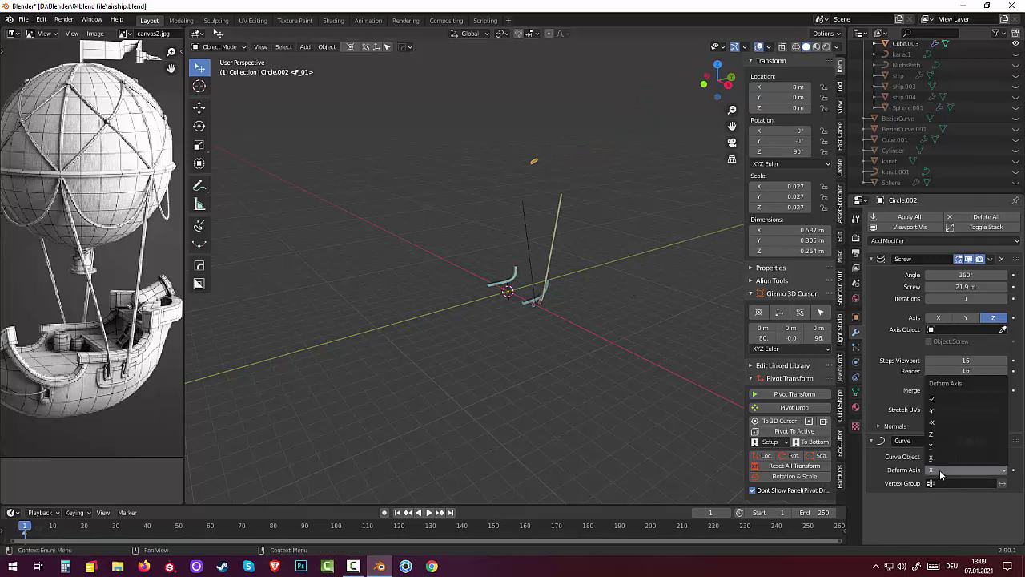
click(937, 435)
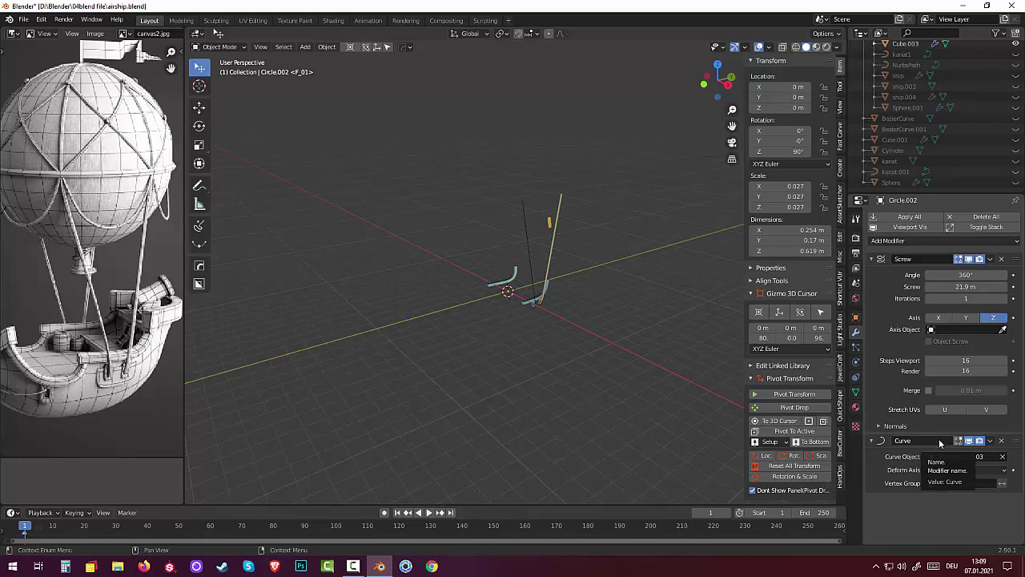
- Reset BezierCurve.003's transforms so the curve sits at the world origin
click(530, 272)
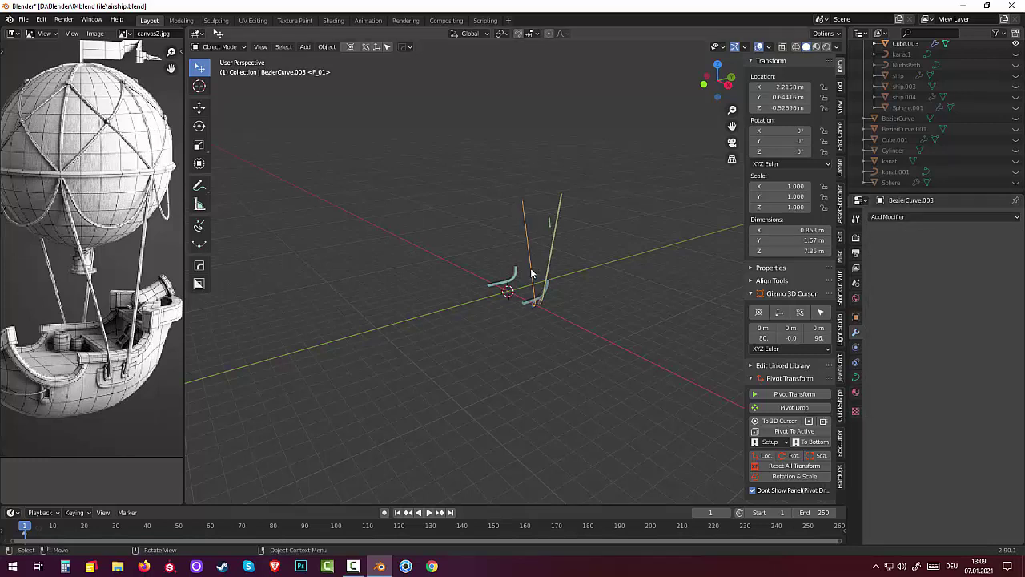
click(781, 465)
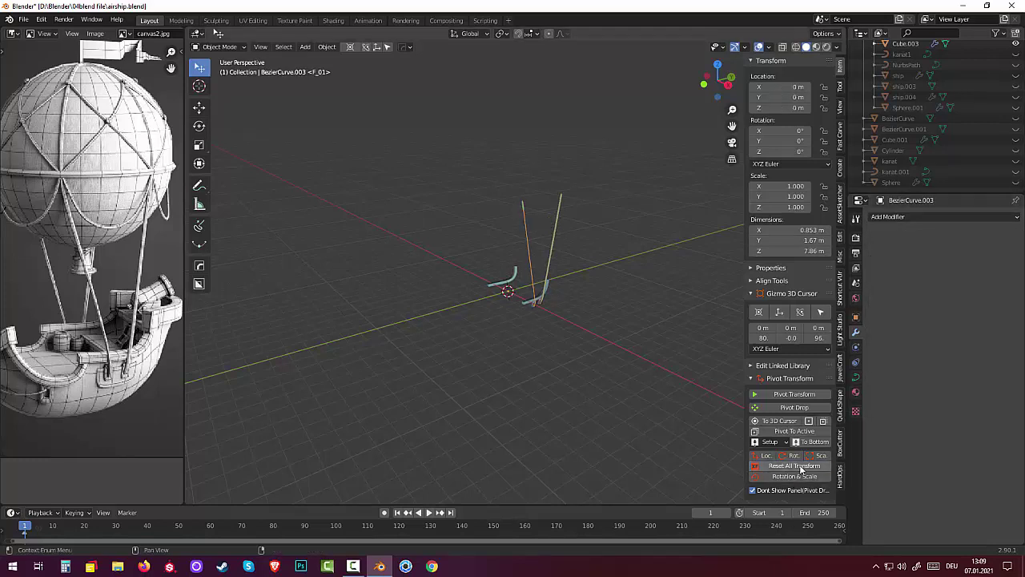
middle_drag(599, 386, 647, 395)
scroll(560, 288, up, 2)
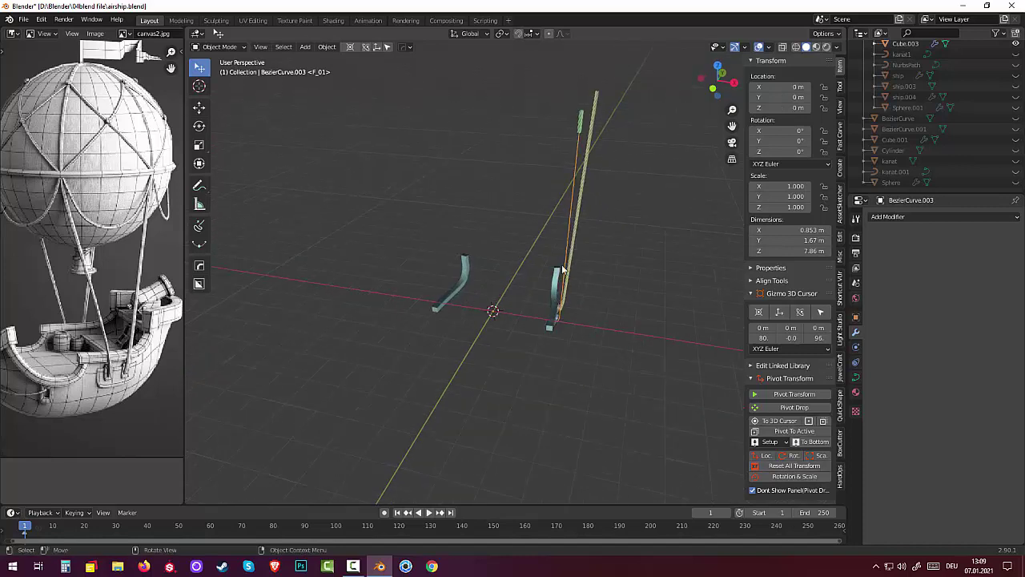
middle_drag(585, 152, 635, 150)
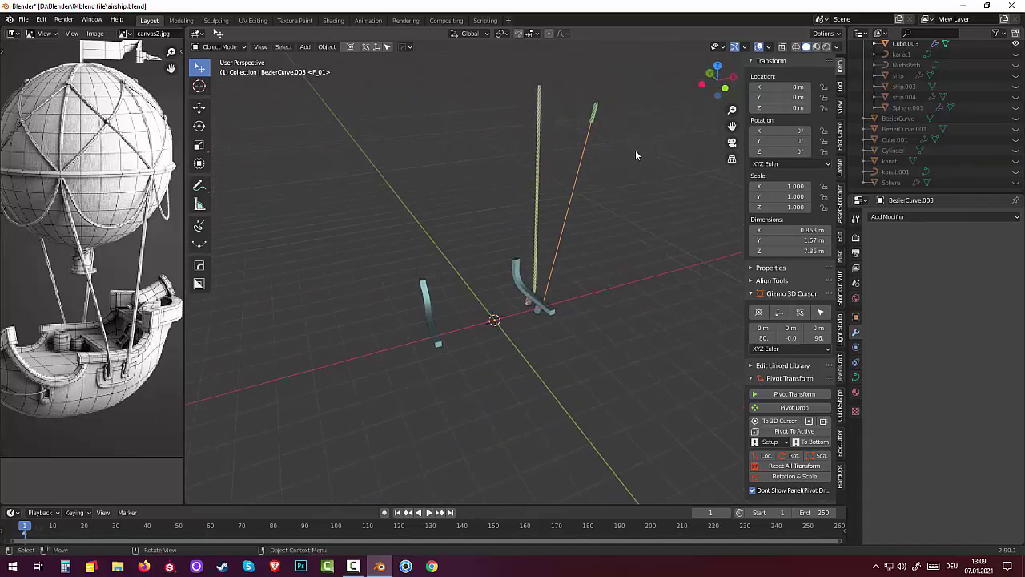
- Set Circle.002's Screw iterations to 14 so the rope spans its whole curve
click(594, 113)
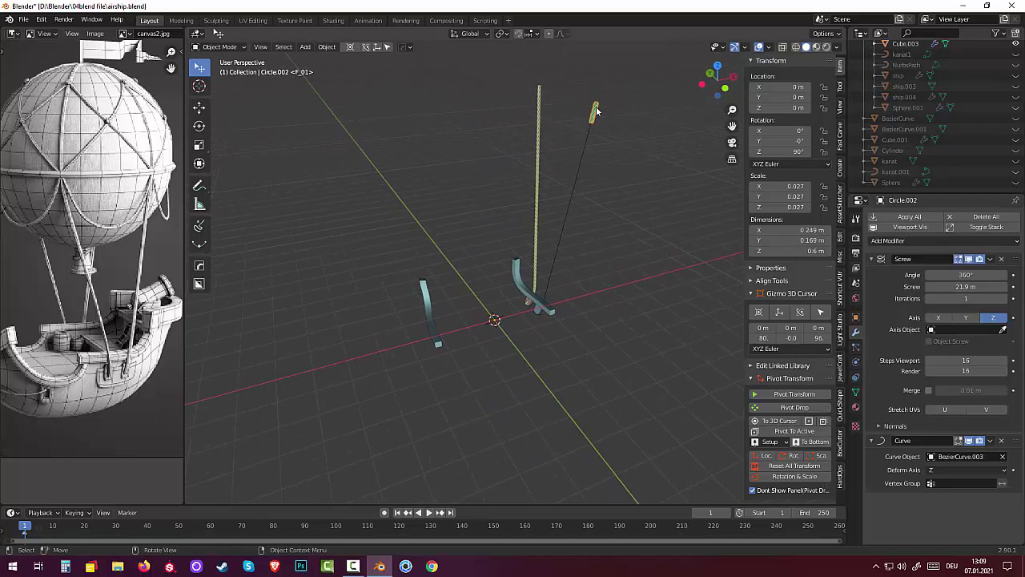
click(1004, 298)
click(1004, 298)
click(1004, 297)
click(1004, 298)
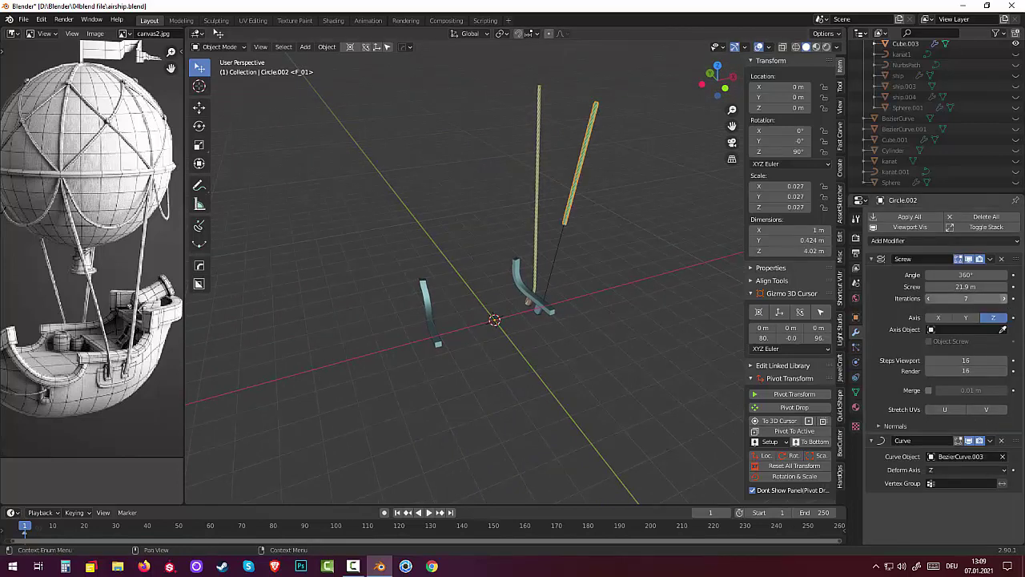
click(1005, 298)
click(1004, 298)
click(1004, 298)
click(1005, 298)
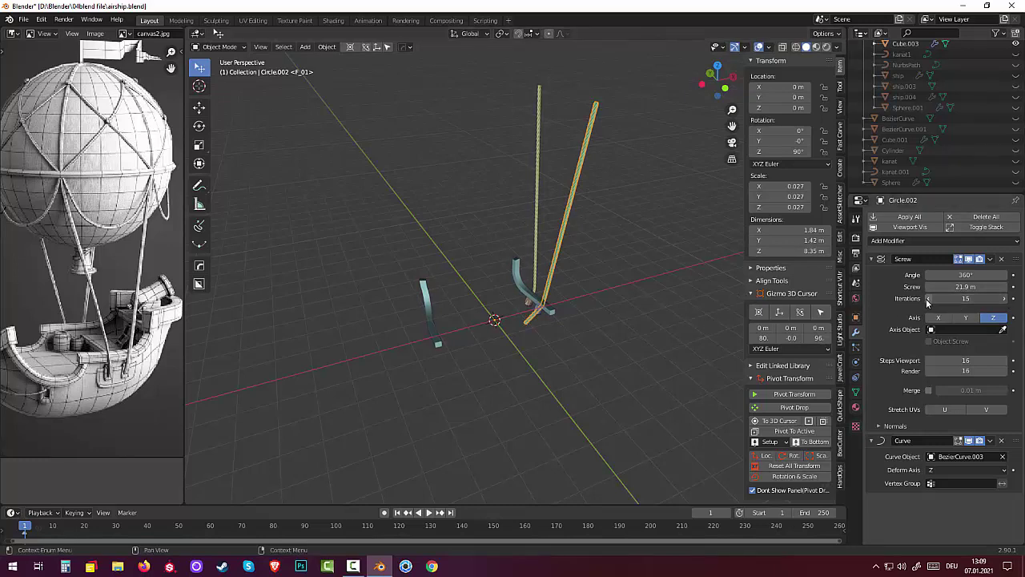
click(929, 298)
mouse_move(633, 319)
middle_down()
mouse_move(528, 303)
mouse_move(513, 285)
mouse_move(508, 293)
middle_up()
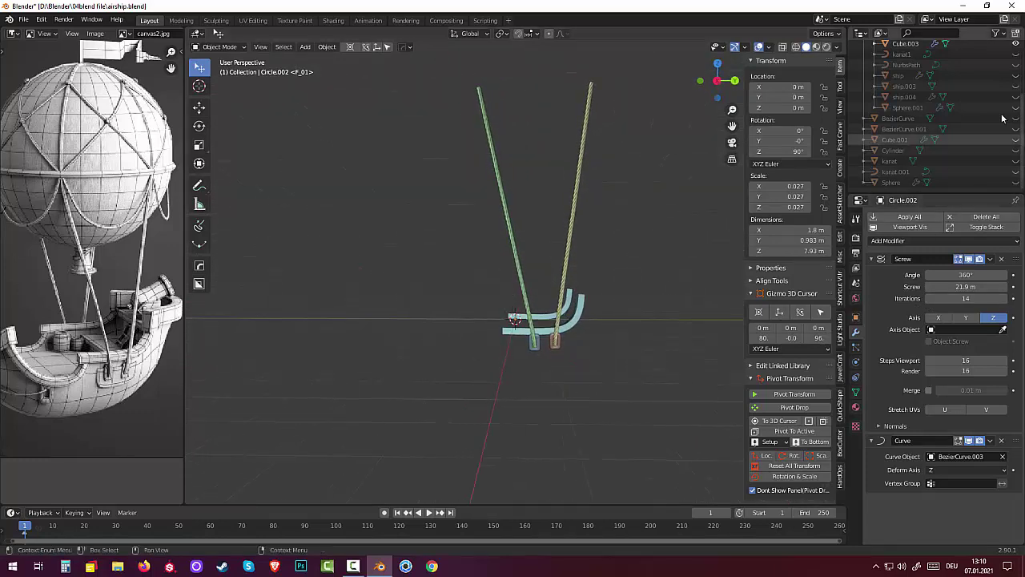
- Unhide the boat hull, balloon and remaining airship parts
click(356, 566)
click(356, 566)
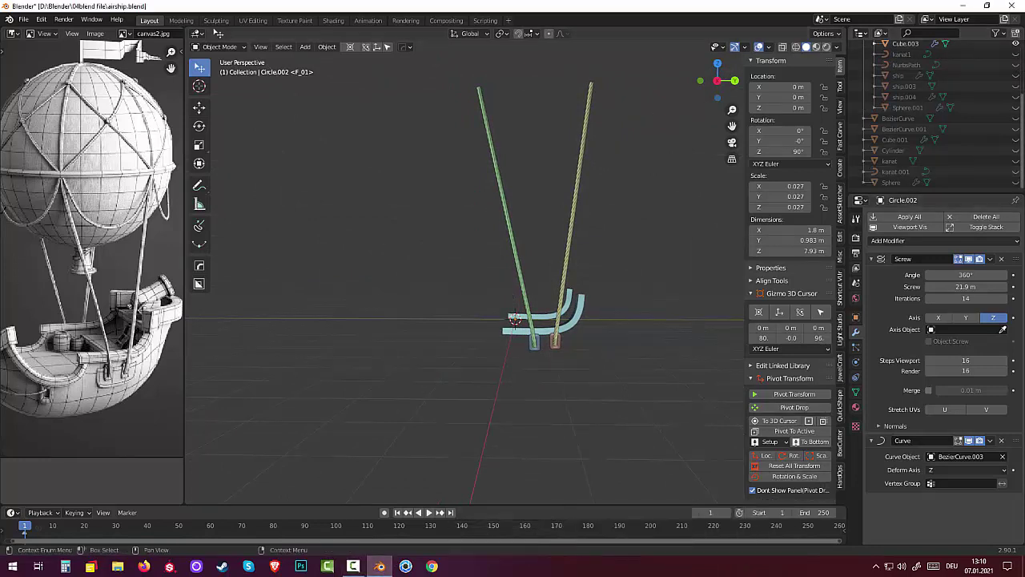
click(1014, 103)
drag(1015, 97, 1014, 183)
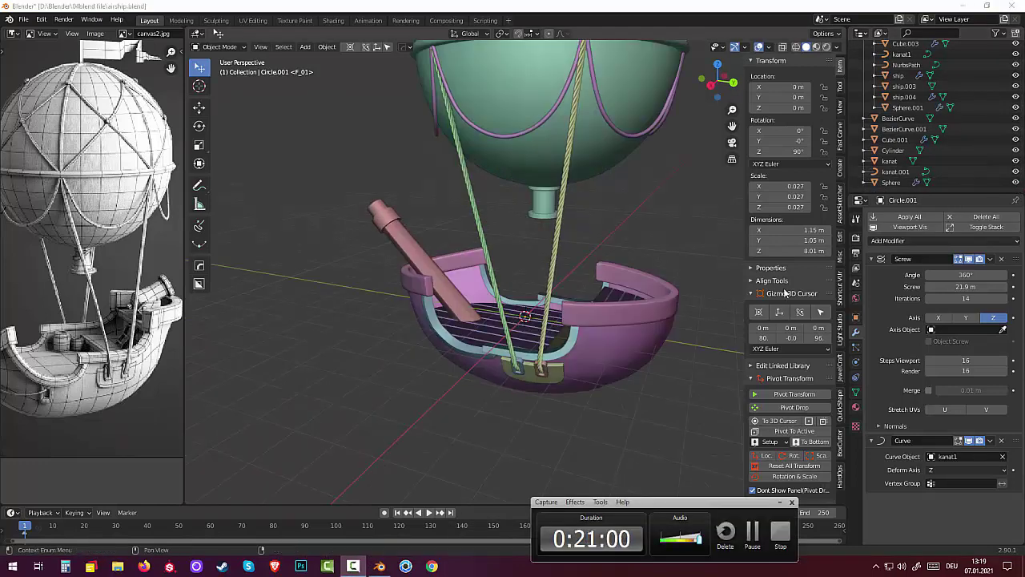
- Join the front plate ship.004 and the brackets Cube.003 and Cube.002 into Cube.002
mouse_move(644, 293)
middle_down()
mouse_move(695, 264)
mouse_move(699, 275)
mouse_move(657, 287)
mouse_move(645, 268)
mouse_move(666, 216)
mouse_move(788, 236)
mouse_move(782, 273)
mouse_move(638, 241)
middle_up()
scroll(641, 262, down, 4)
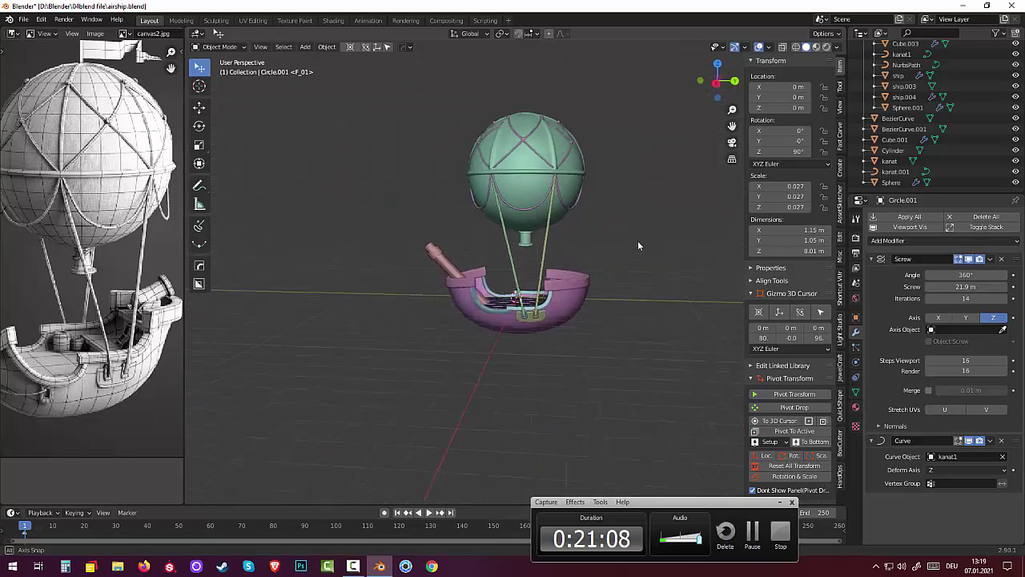
scroll(531, 343, up, 2)
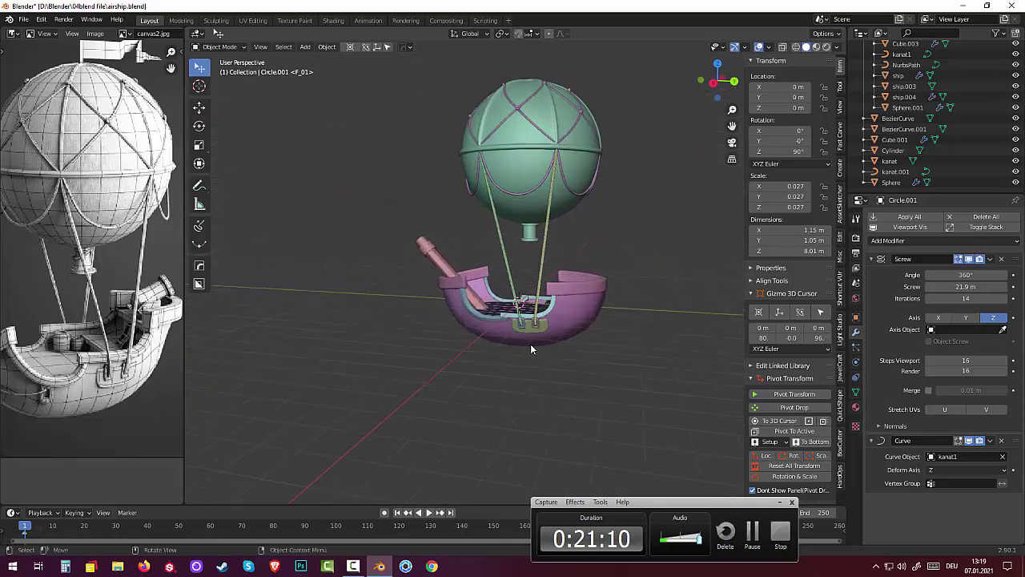
scroll(552, 360, up, 2)
scroll(567, 377, up, 2)
click(568, 369)
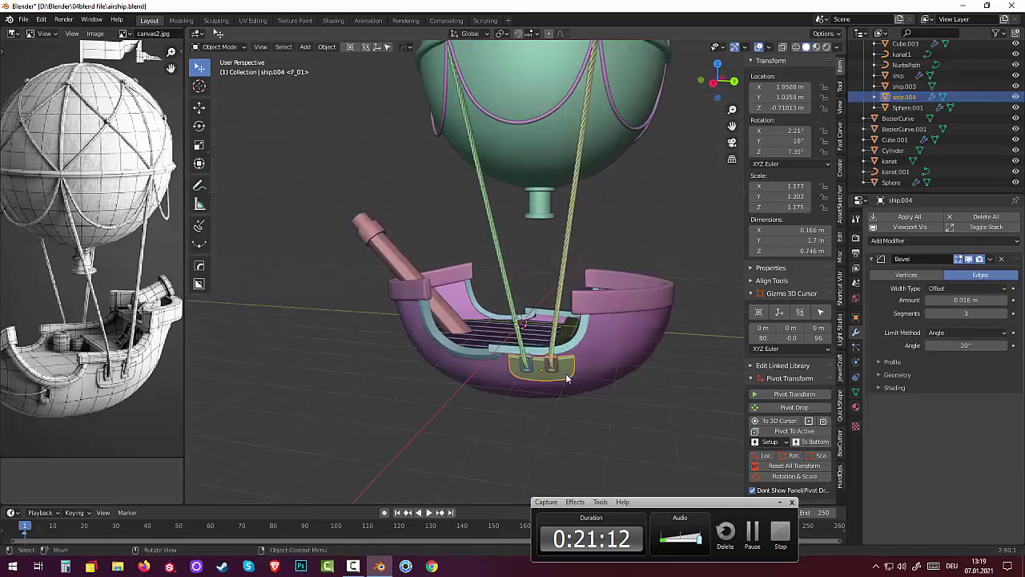
shift+click(551, 370)
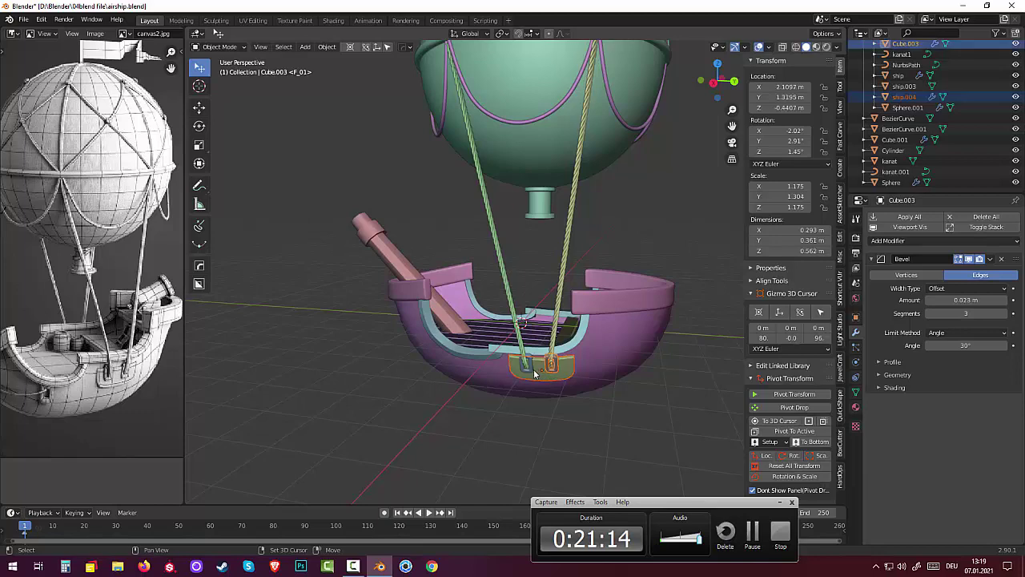
shift+click(531, 373)
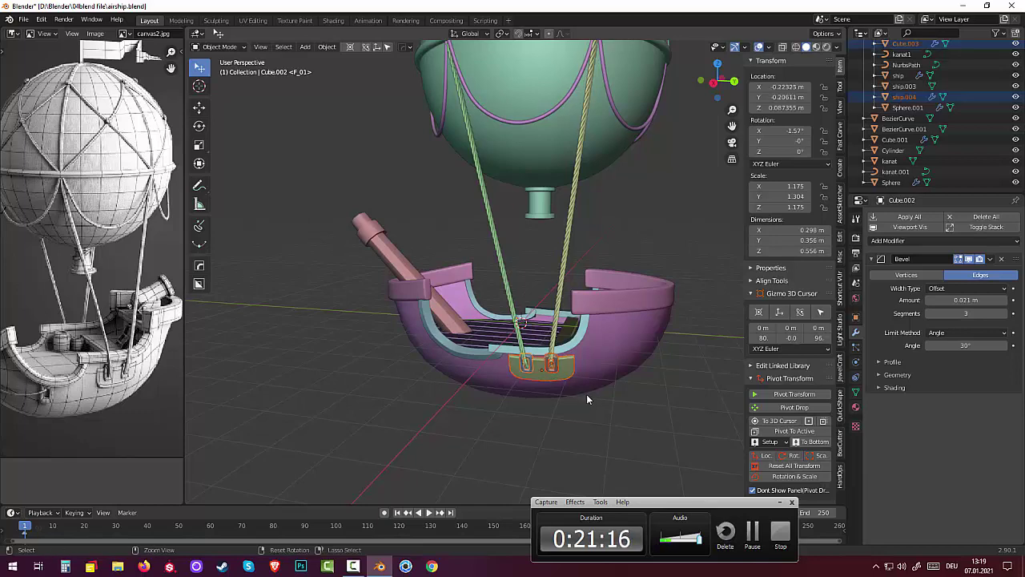
key(ctrl+j)
- Apply the Bevel modifier on the joined Cube.002
middle_drag(586, 396, 617, 392)
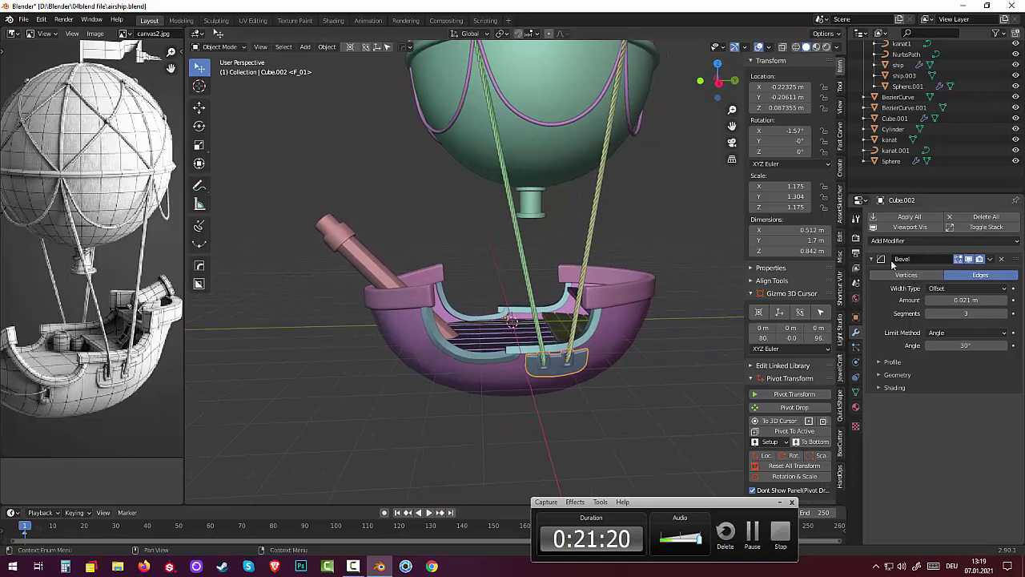
click(990, 259)
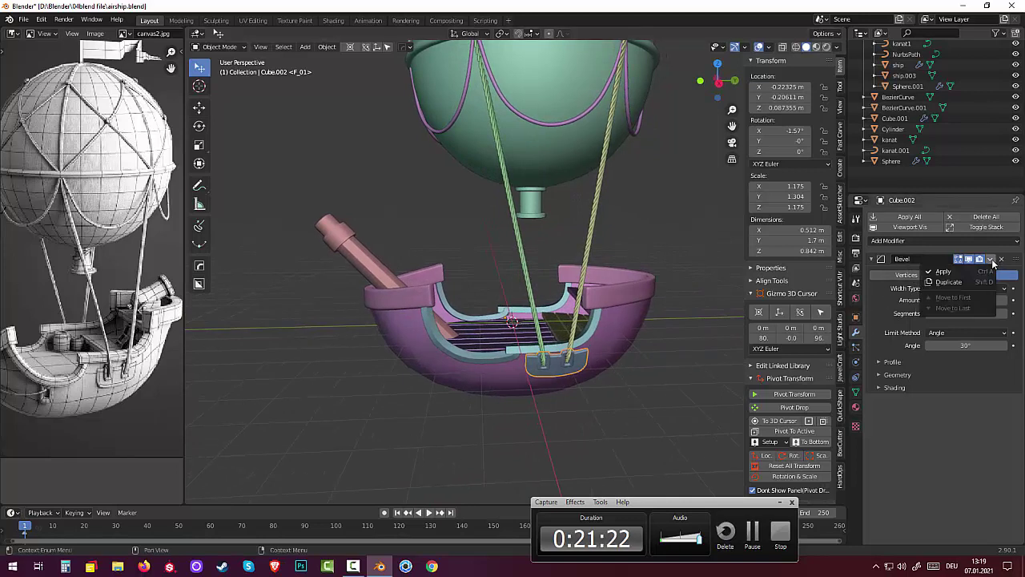
click(934, 273)
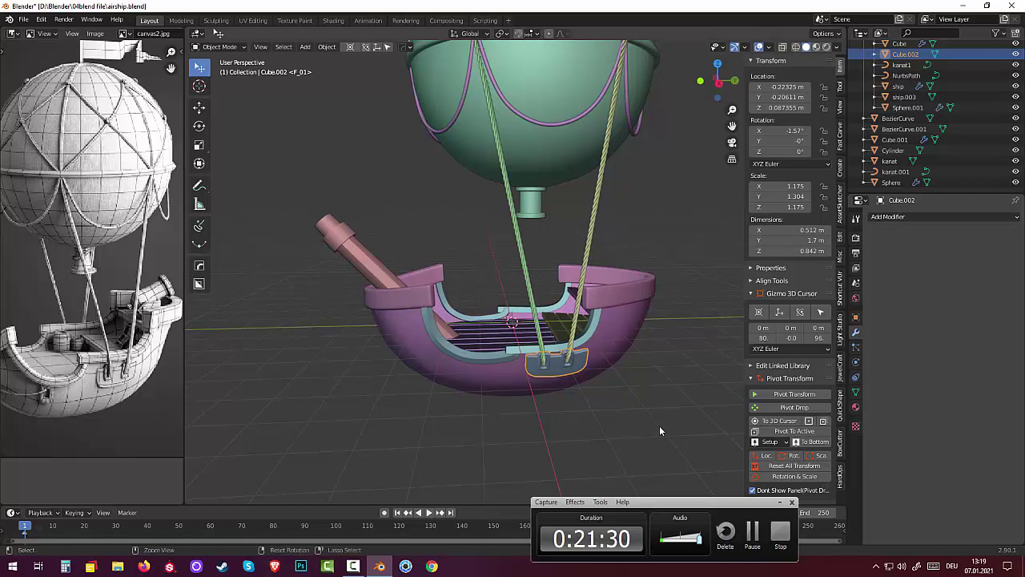
- Undo the bevel application and the join, restoring the separate plate and brackets
key(ctrl+b)
key(ctrl+v)
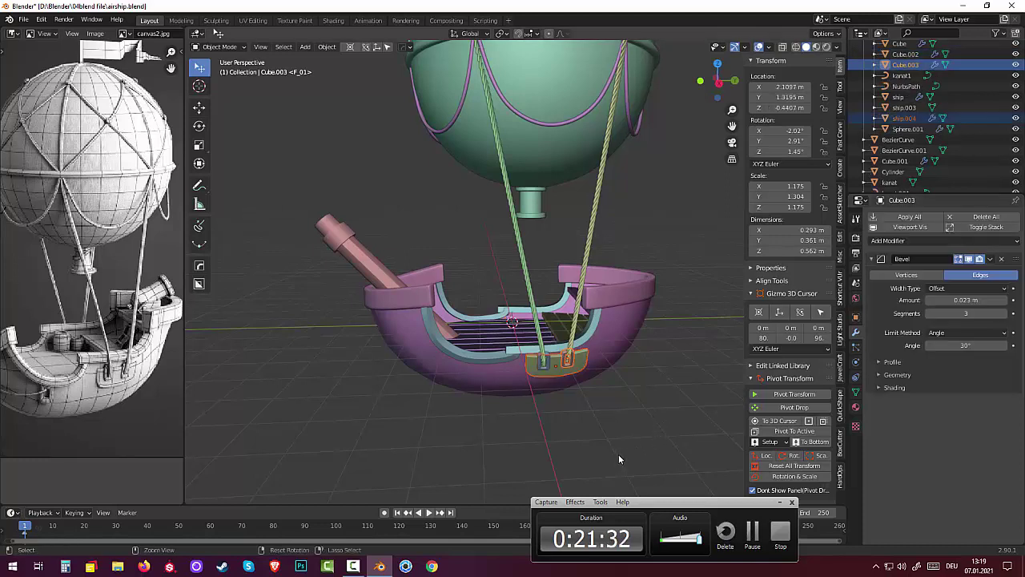
key(ctrl+z)
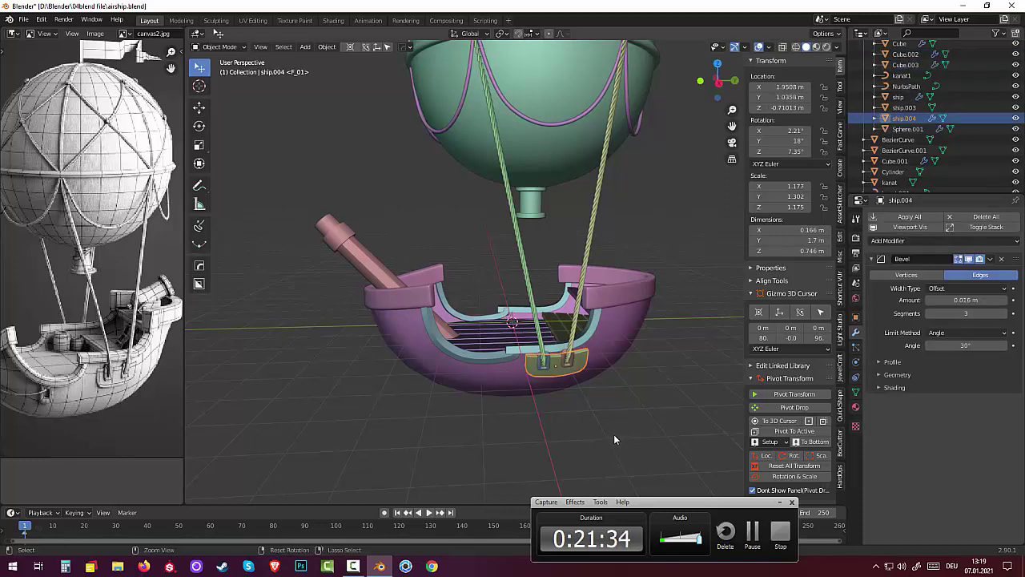
click(581, 367)
click(579, 363)
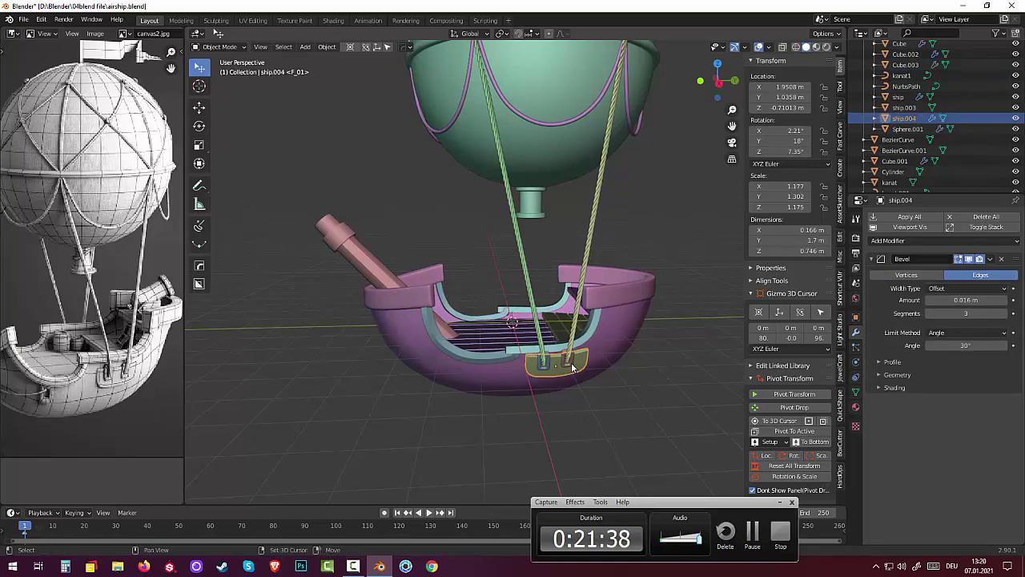
shift+click(549, 368)
key(ctrl+z)
key(ctrl+z)
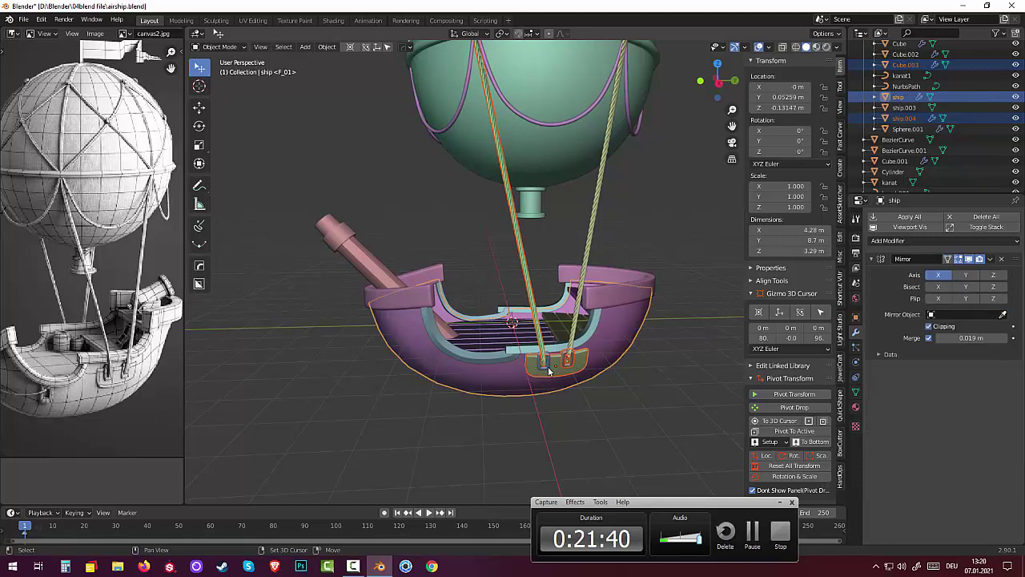
- Join the rope brackets Cube.003 and Cube.002 into the single object Cube.002
click(611, 407)
click(548, 370)
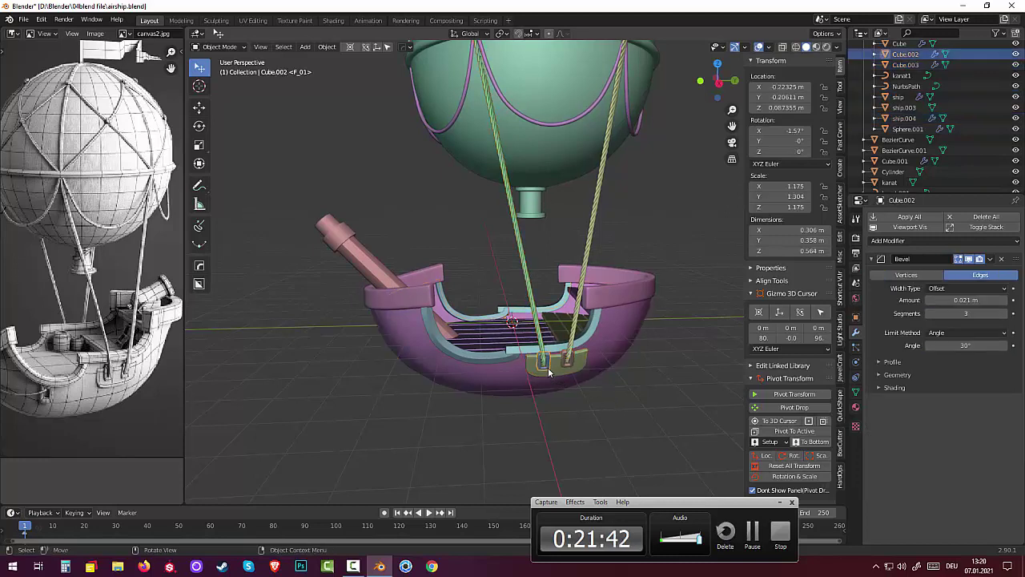
click(572, 364)
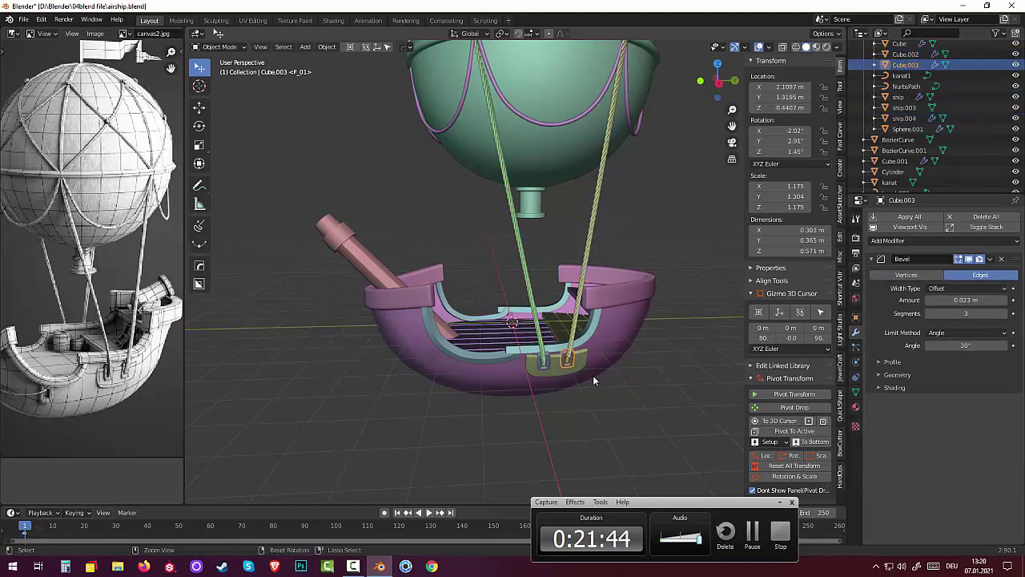
shift+click(550, 366)
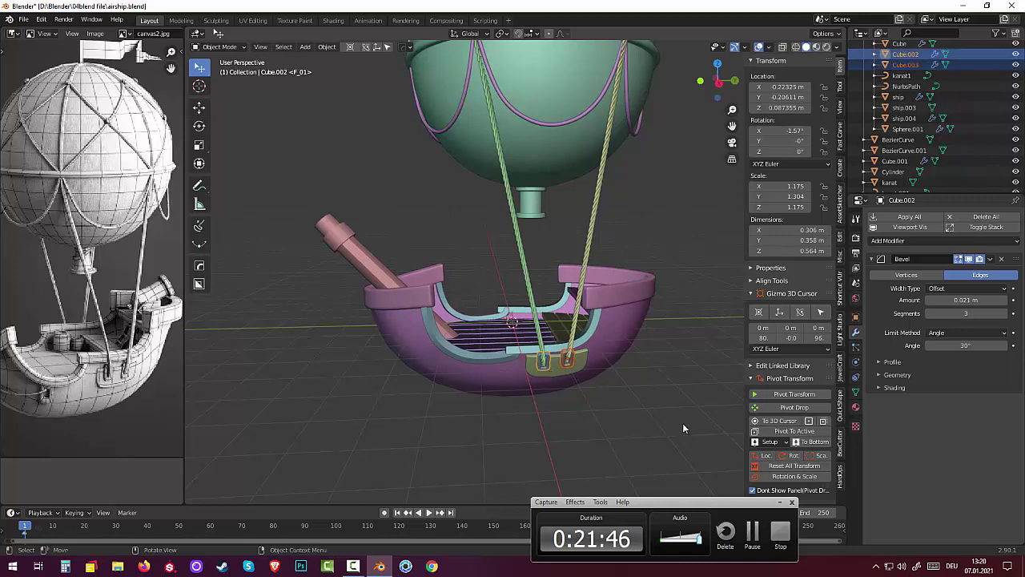
key(ctrl+j)
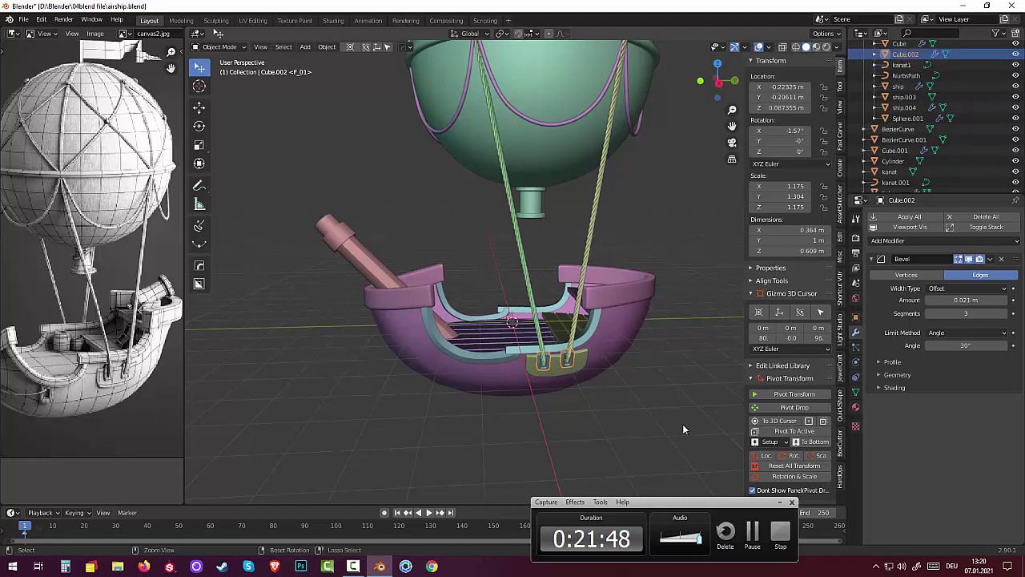
click(553, 370)
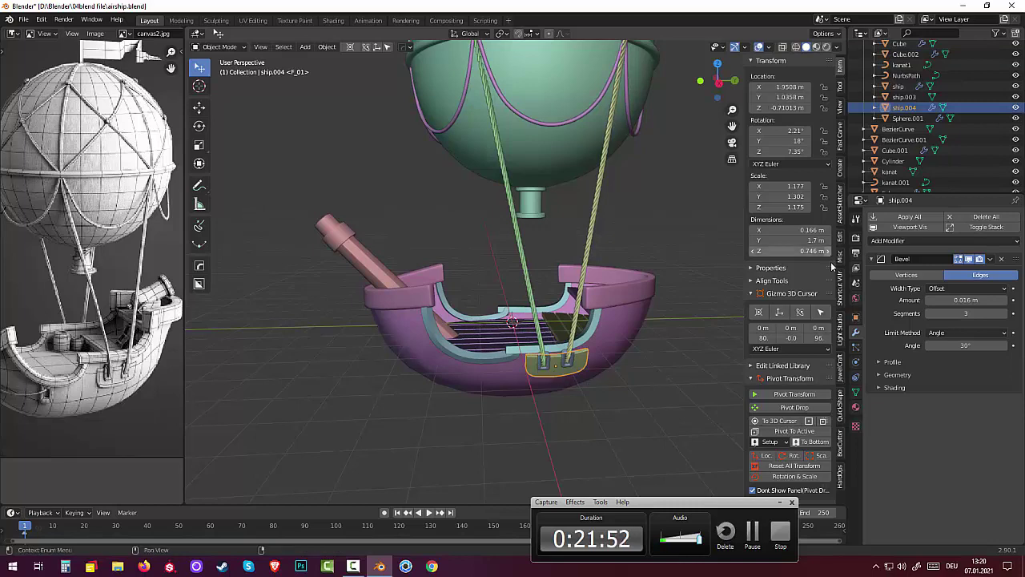
- Give the plate ship.004 an X-only Mirror modifier and reset its location, rotation and scale
click(898, 240)
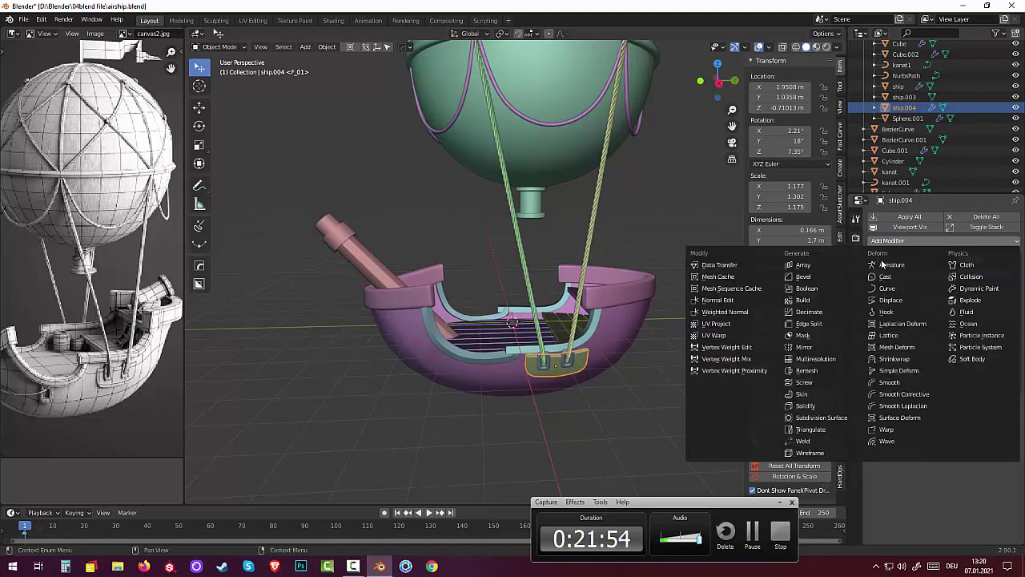
click(814, 344)
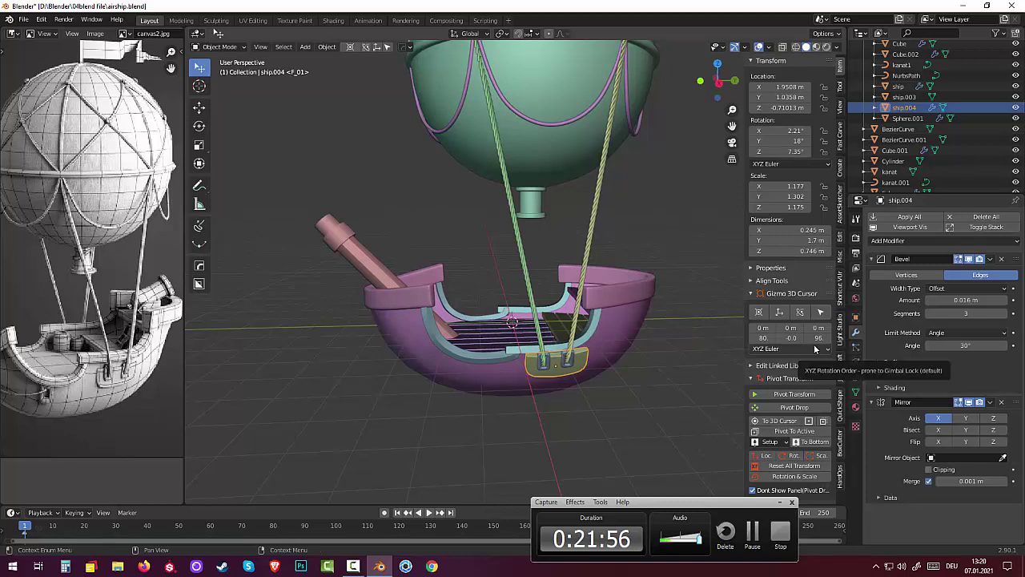
click(967, 416)
mouse_move(620, 379)
middle_down()
mouse_move(839, 368)
mouse_move(614, 371)
middle_up()
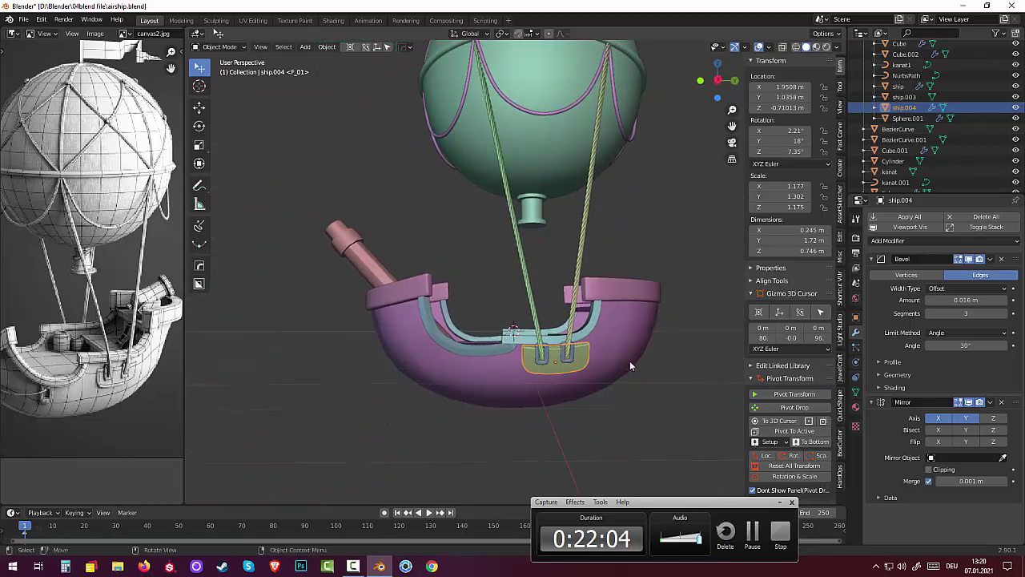
click(938, 418)
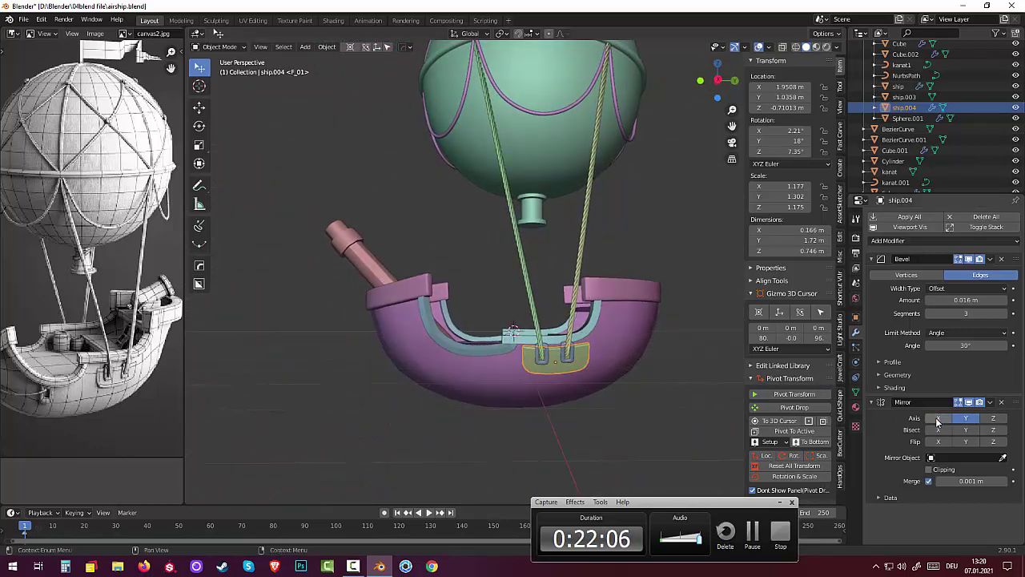
mouse_move(673, 385)
middle_down()
mouse_move(770, 447)
mouse_move(575, 371)
middle_up()
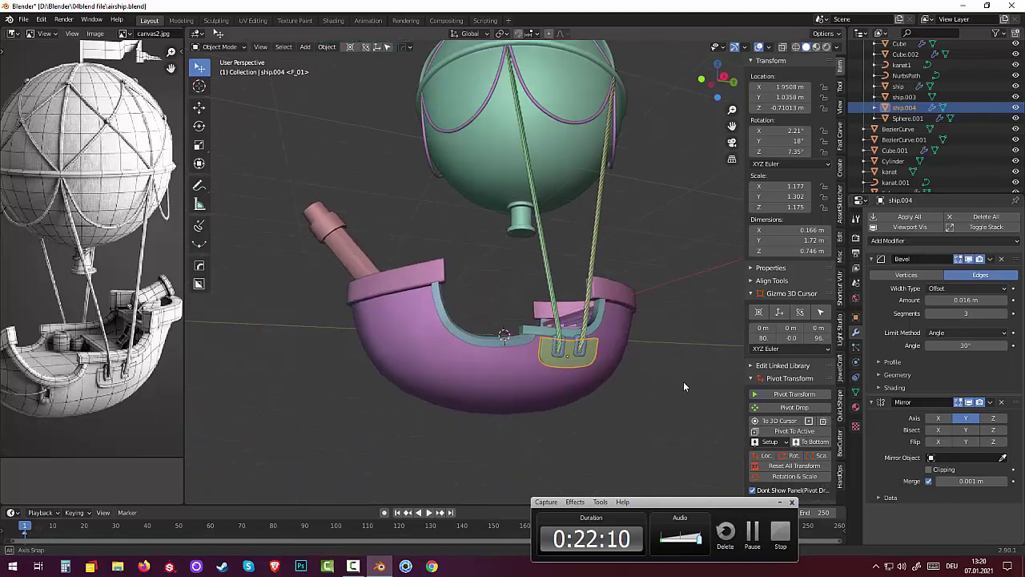
click(806, 466)
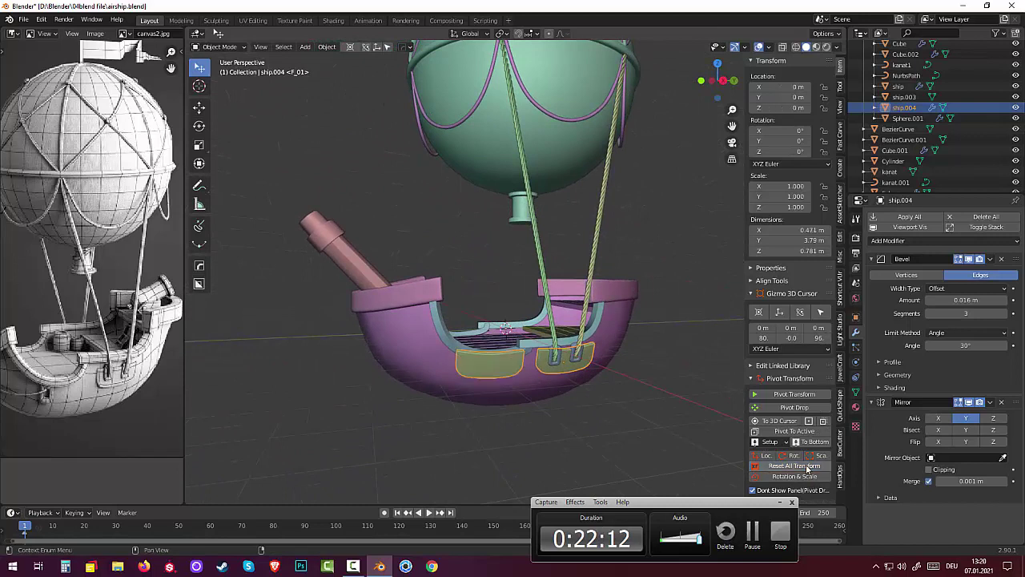
click(939, 419)
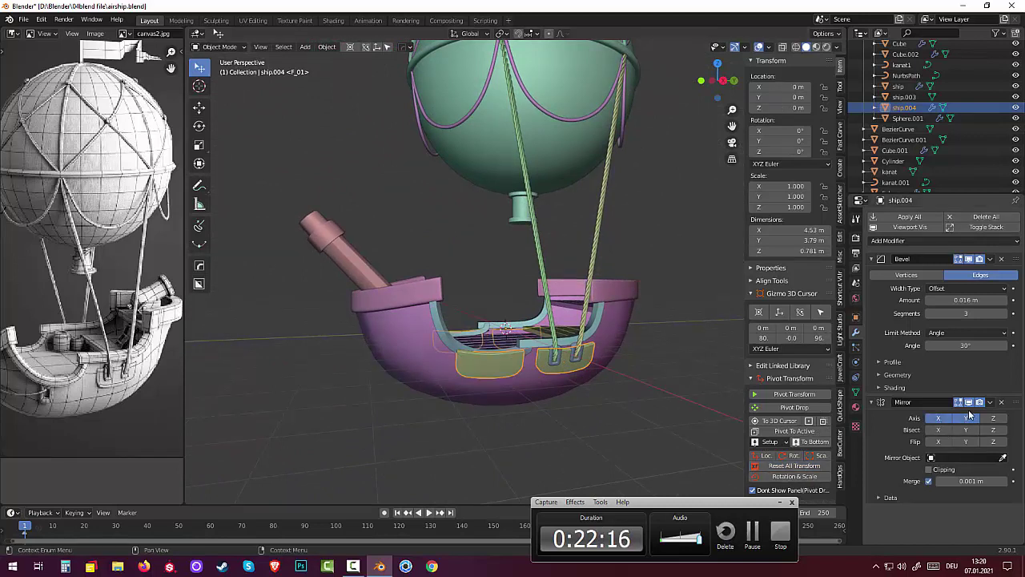
click(970, 418)
mouse_move(645, 380)
middle_down()
mouse_move(839, 405)
mouse_move(640, 388)
mouse_move(575, 366)
middle_up()
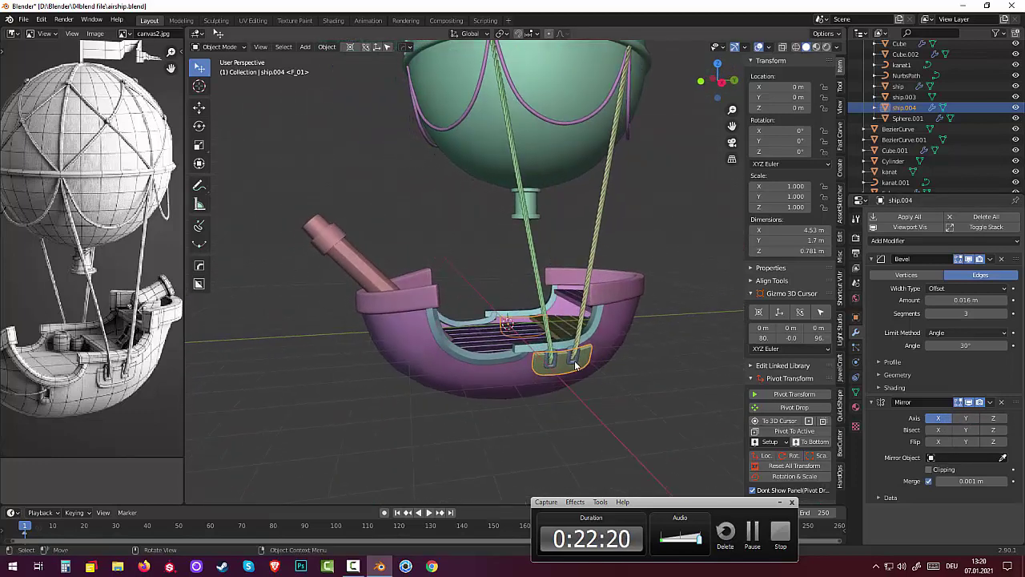
- Reset the joined brackets Cube.002's transforms and add a Mirror modifier to them
click(573, 365)
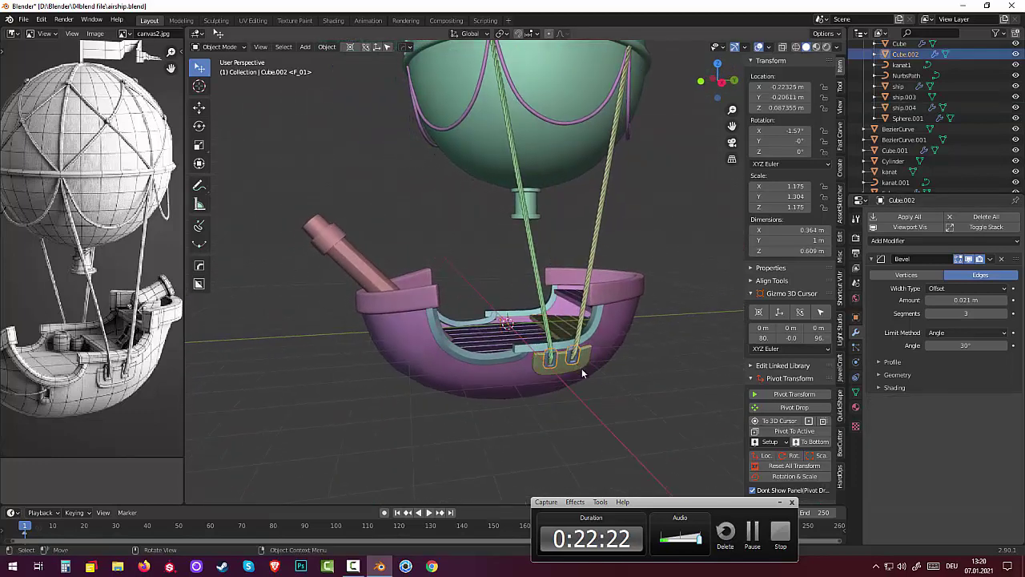
click(797, 468)
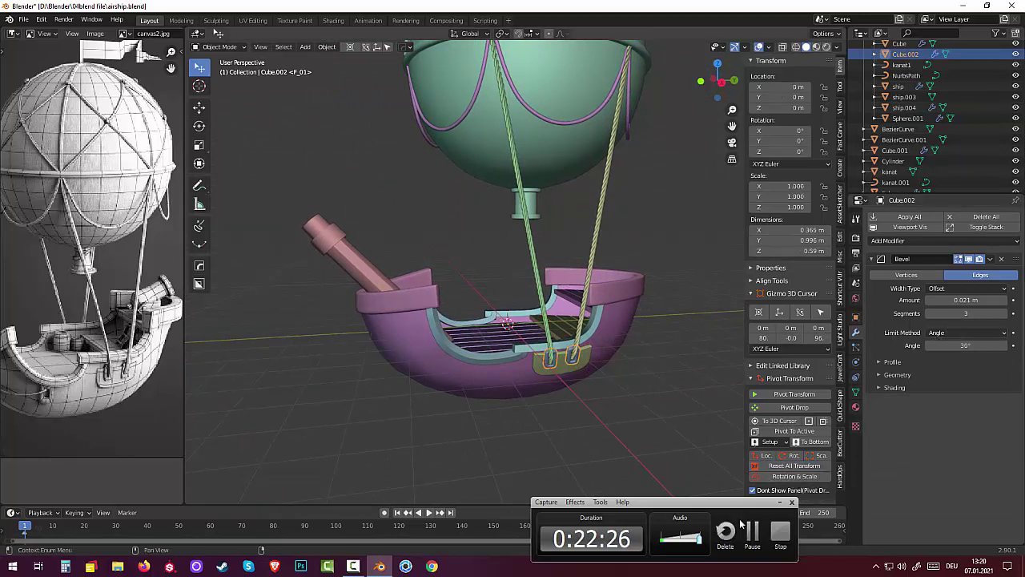
click(779, 504)
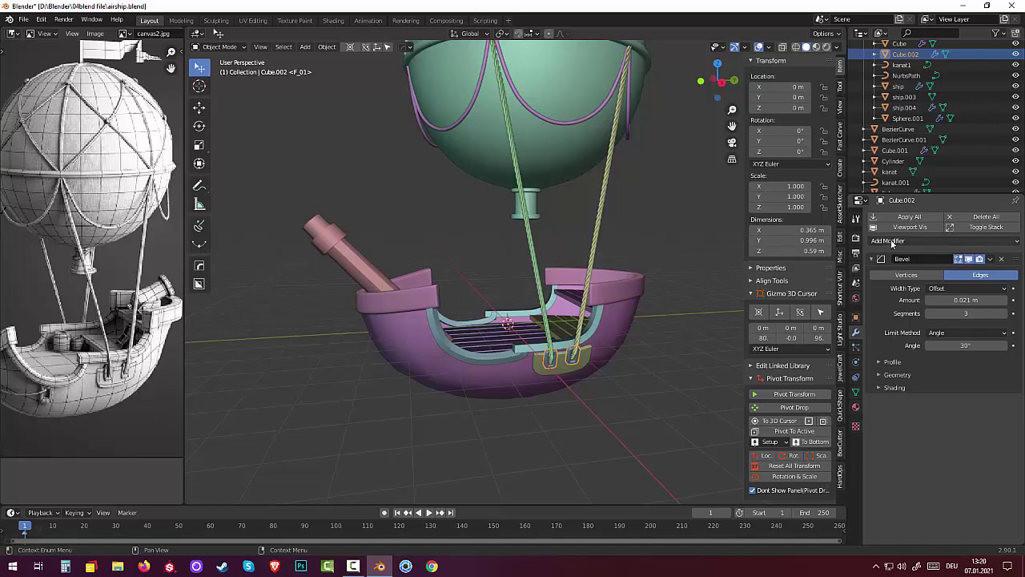
click(892, 242)
click(804, 347)
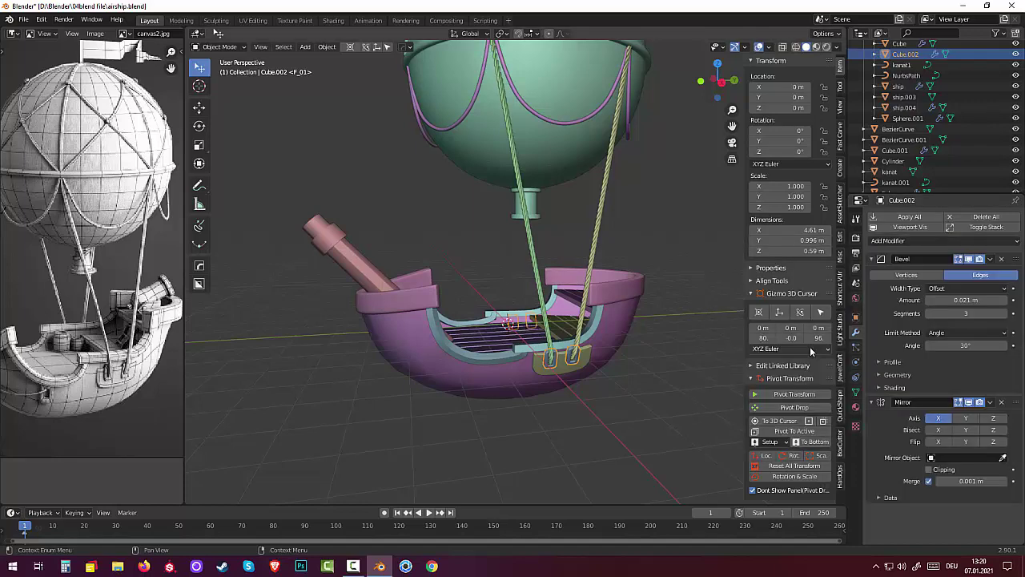
middle_drag(737, 342, 773, 347)
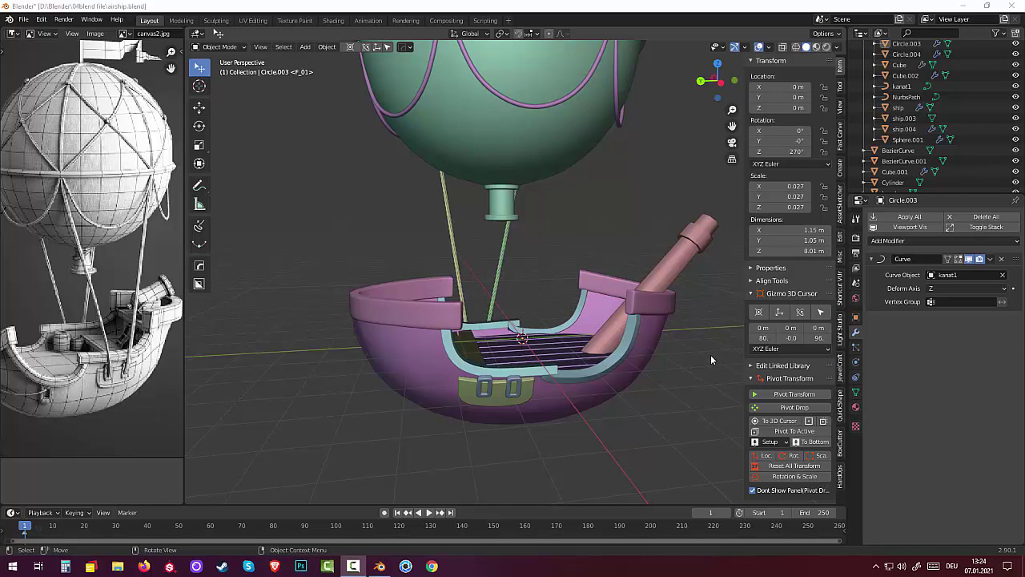
mouse_move(711, 354)
middle_down()
mouse_move(433, 383)
mouse_move(559, 357)
middle_up()
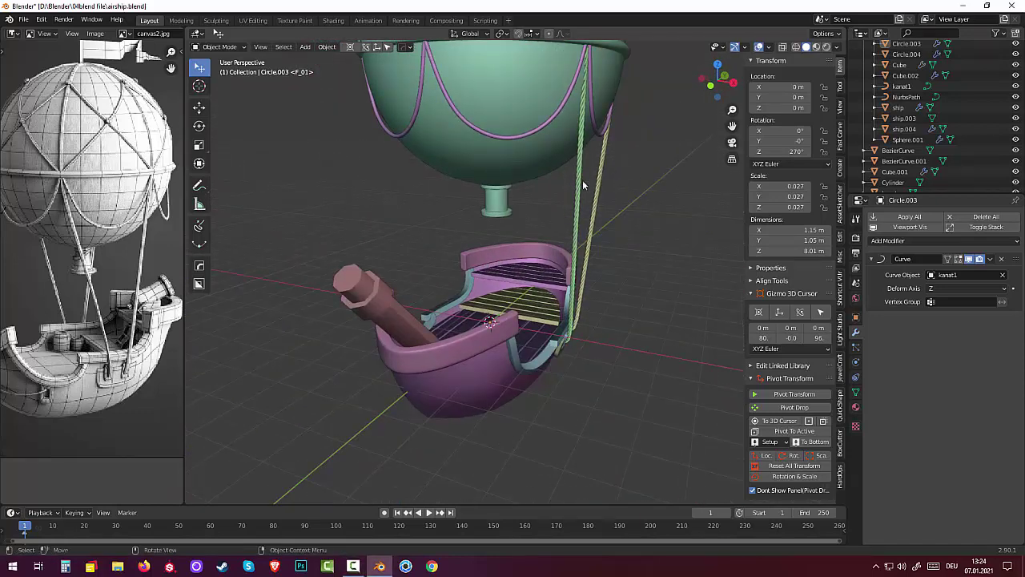
mouse_move(596, 281)
middle_down()
mouse_move(519, 336)
mouse_move(618, 317)
mouse_move(466, 372)
middle_up()
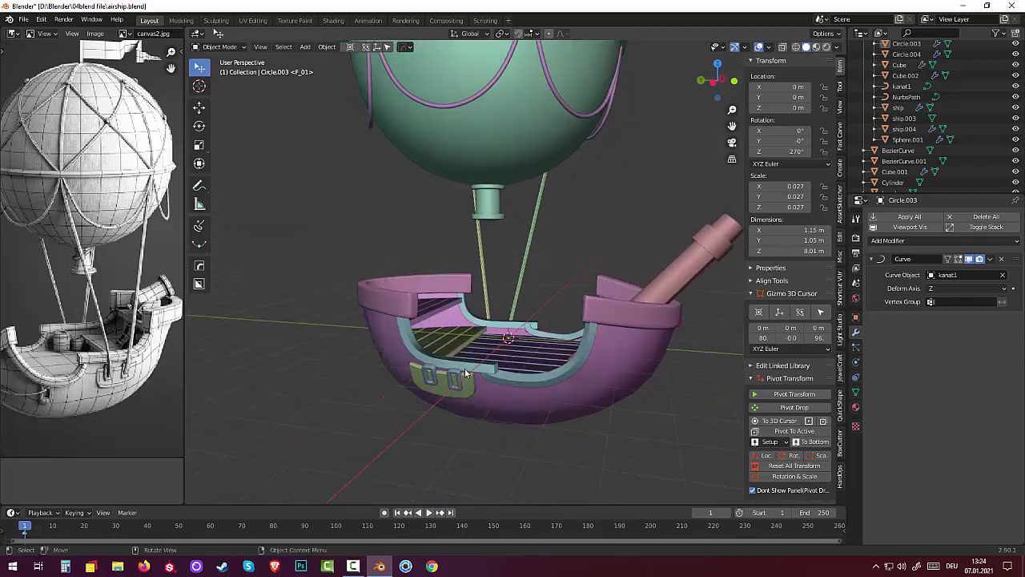
scroll(516, 105, down, 3)
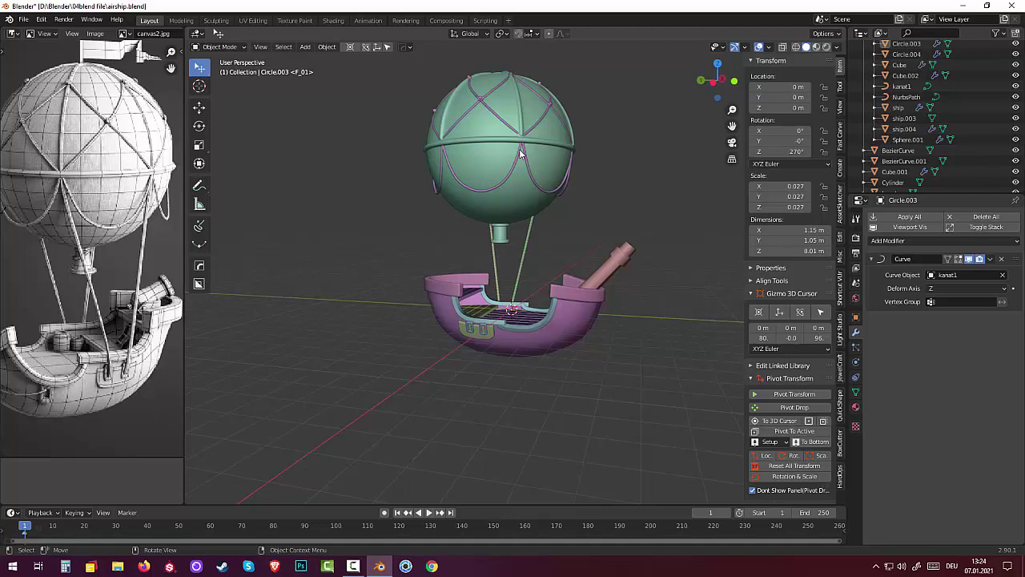
mouse_move(520, 152)
middle_down()
mouse_move(565, 181)
mouse_move(471, 168)
mouse_move(491, 159)
mouse_move(523, 281)
mouse_move(536, 270)
mouse_move(354, 297)
mouse_move(500, 309)
middle_up()
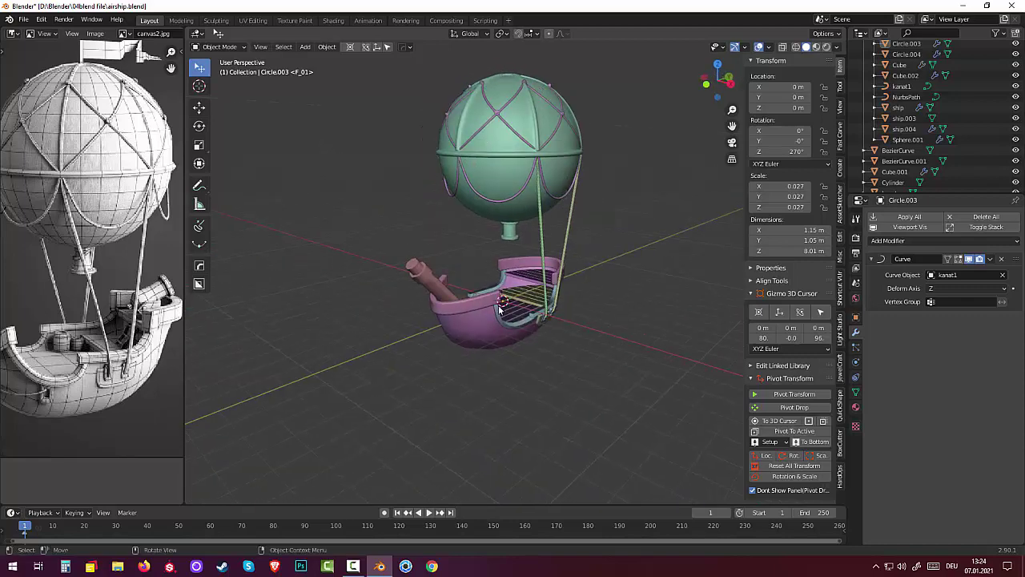
mouse_move(560, 277)
middle_down()
mouse_move(573, 312)
mouse_move(508, 310)
middle_up()
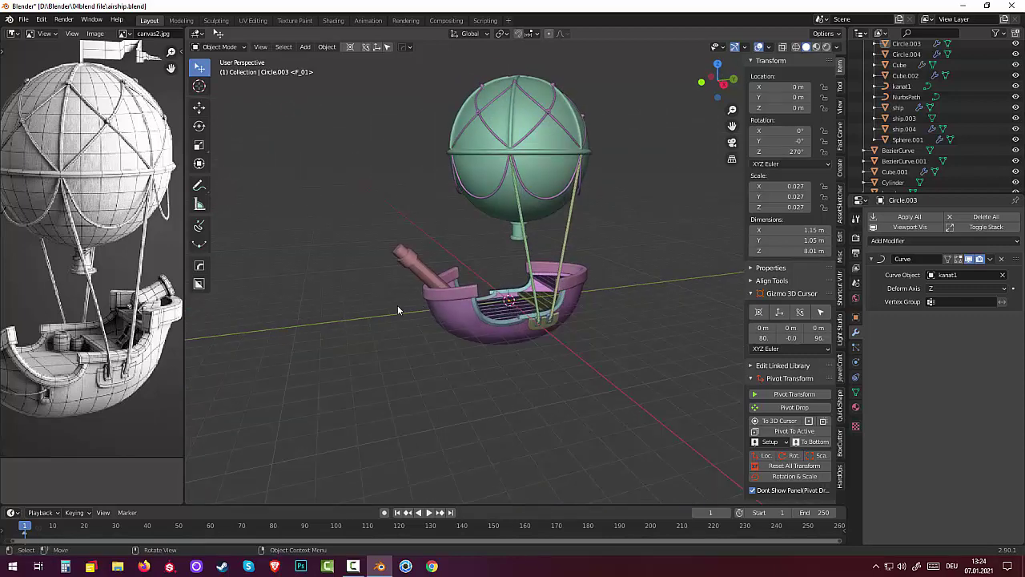
scroll(125, 327, down, 3)
scroll(123, 325, up, 2)
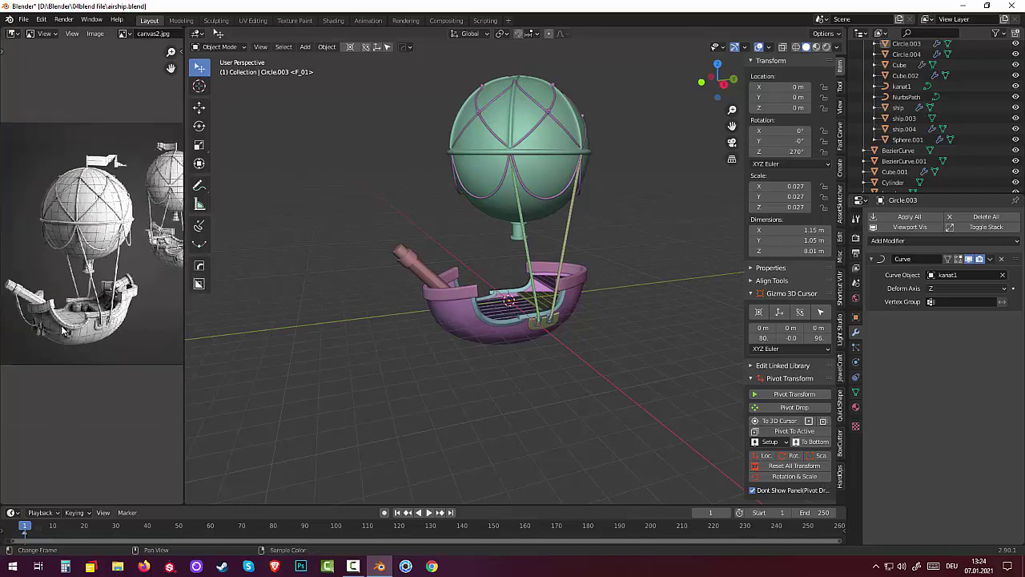
scroll(73, 316, up, 1)
scroll(73, 313, up, 1)
scroll(72, 306, up, 2)
scroll(81, 298, up, 2)
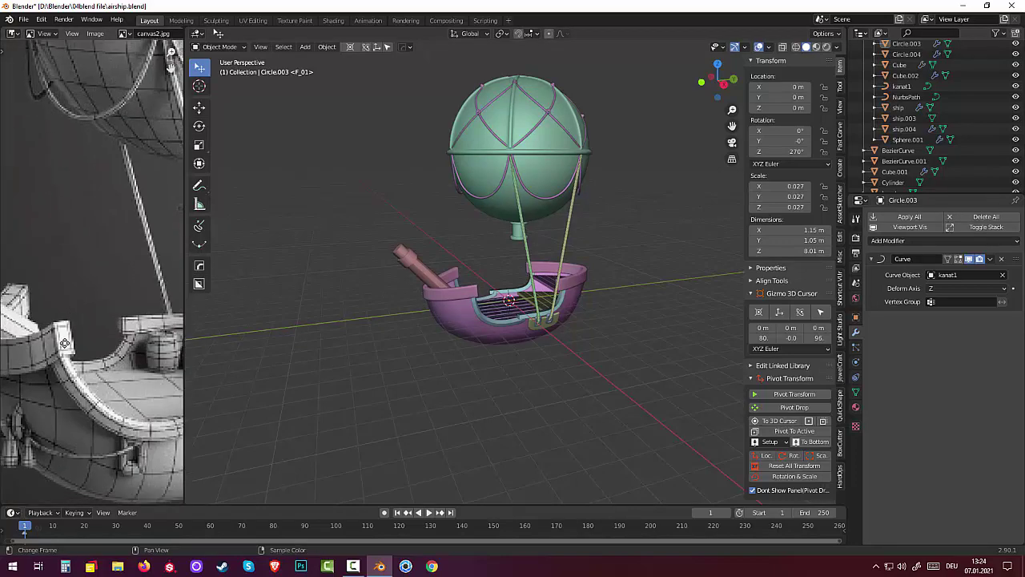
scroll(104, 282, up, 2)
scroll(136, 264, up, 1)
scroll(156, 252, up, 1)
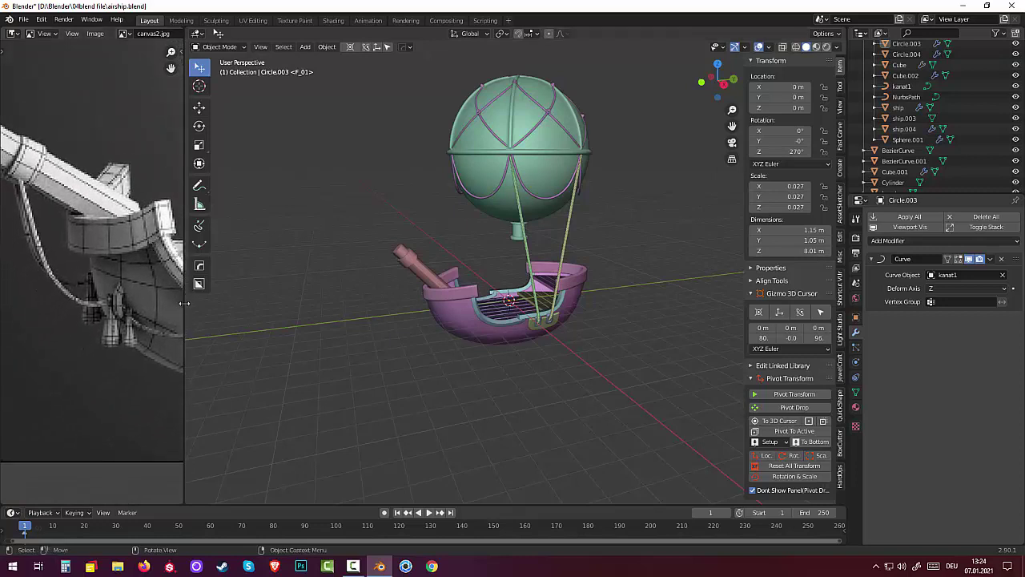
scroll(137, 335, up, 1)
scroll(125, 352, up, 1)
scroll(112, 369, up, 1)
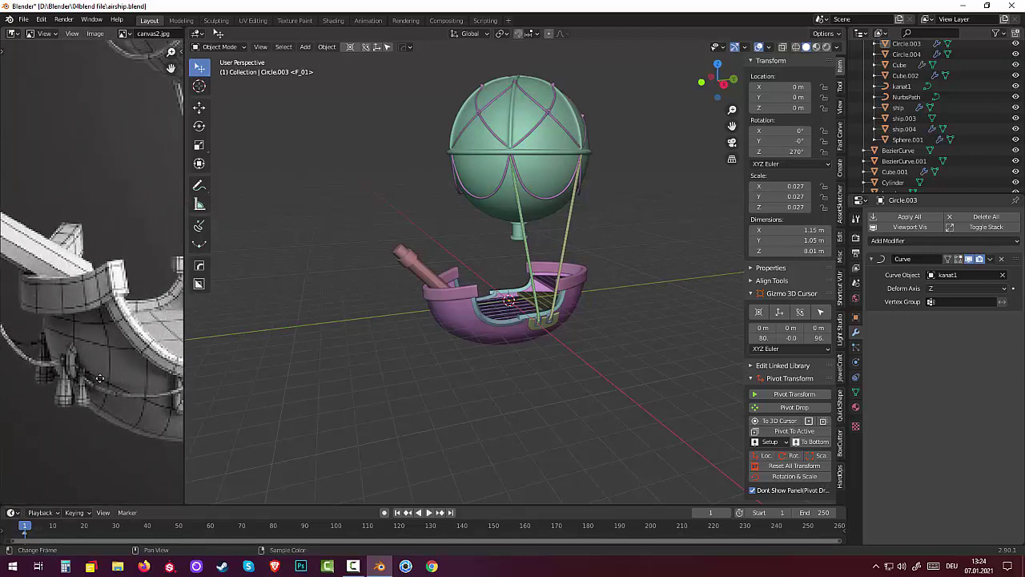
scroll(100, 385, up, 1)
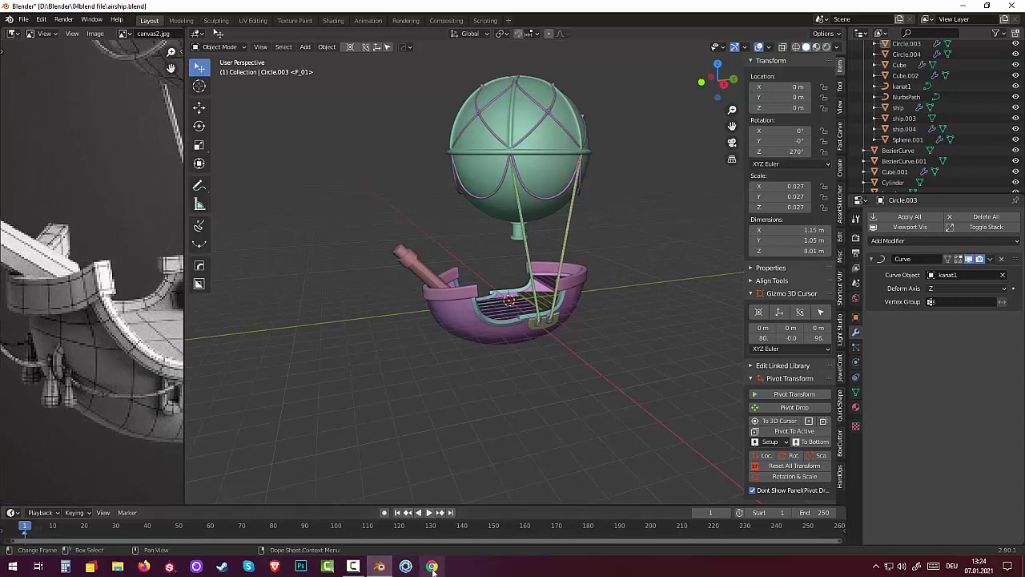
click(353, 566)
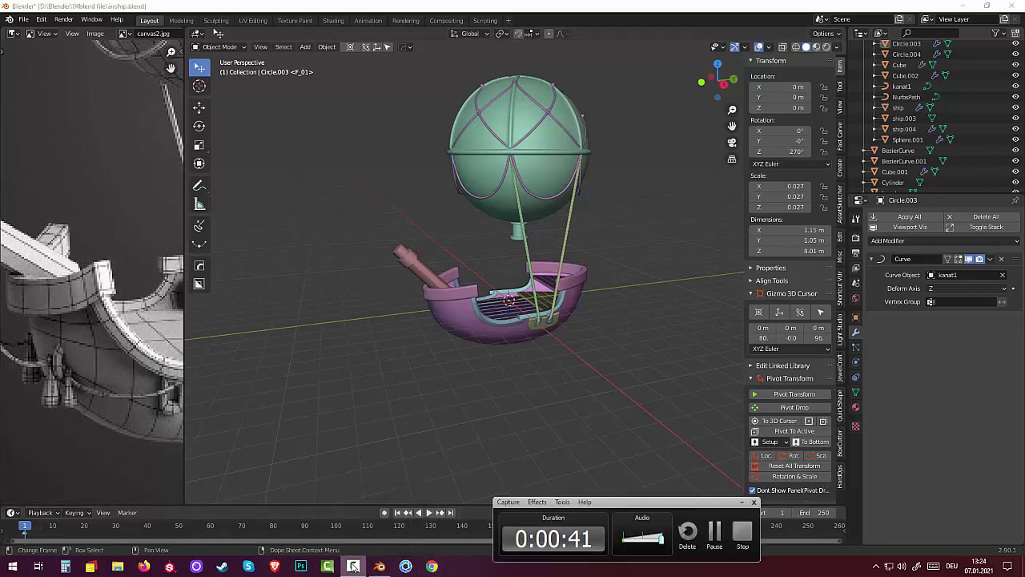